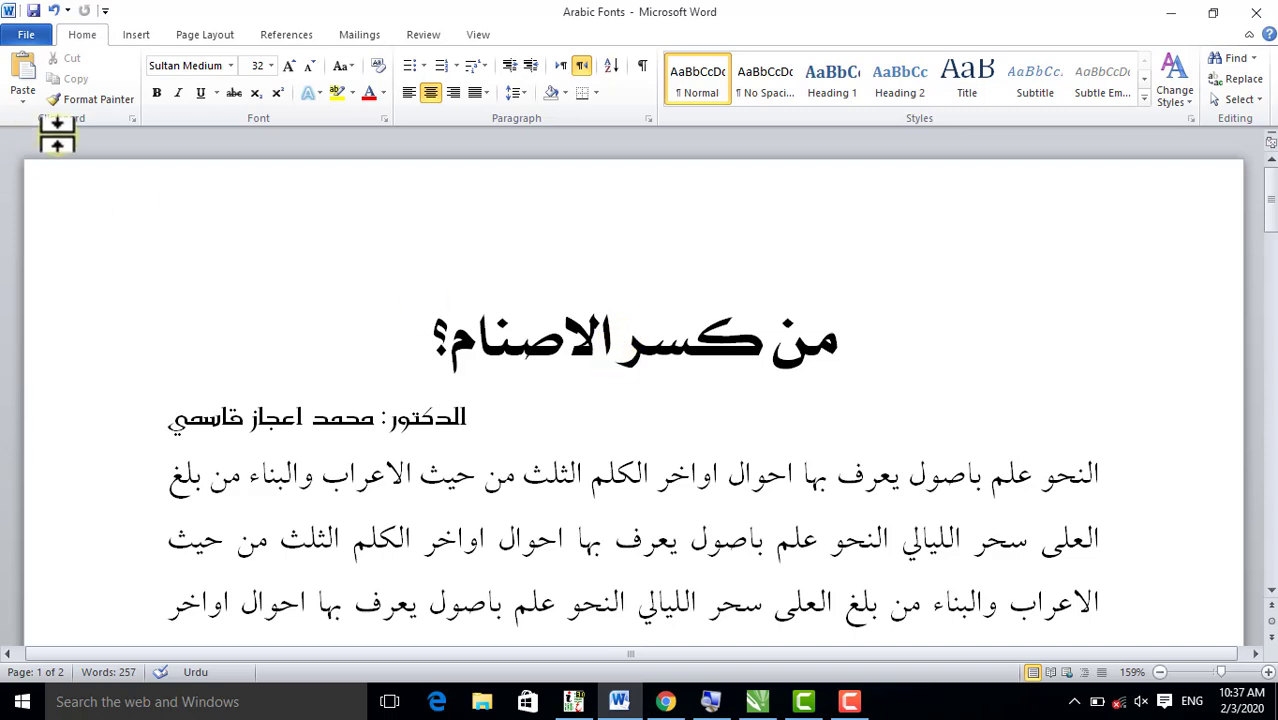
# Examine the installed keyboard input languages and look through the Arabic and Urdu sample text on both pages of the document.
pyautogui.click(1192, 702)
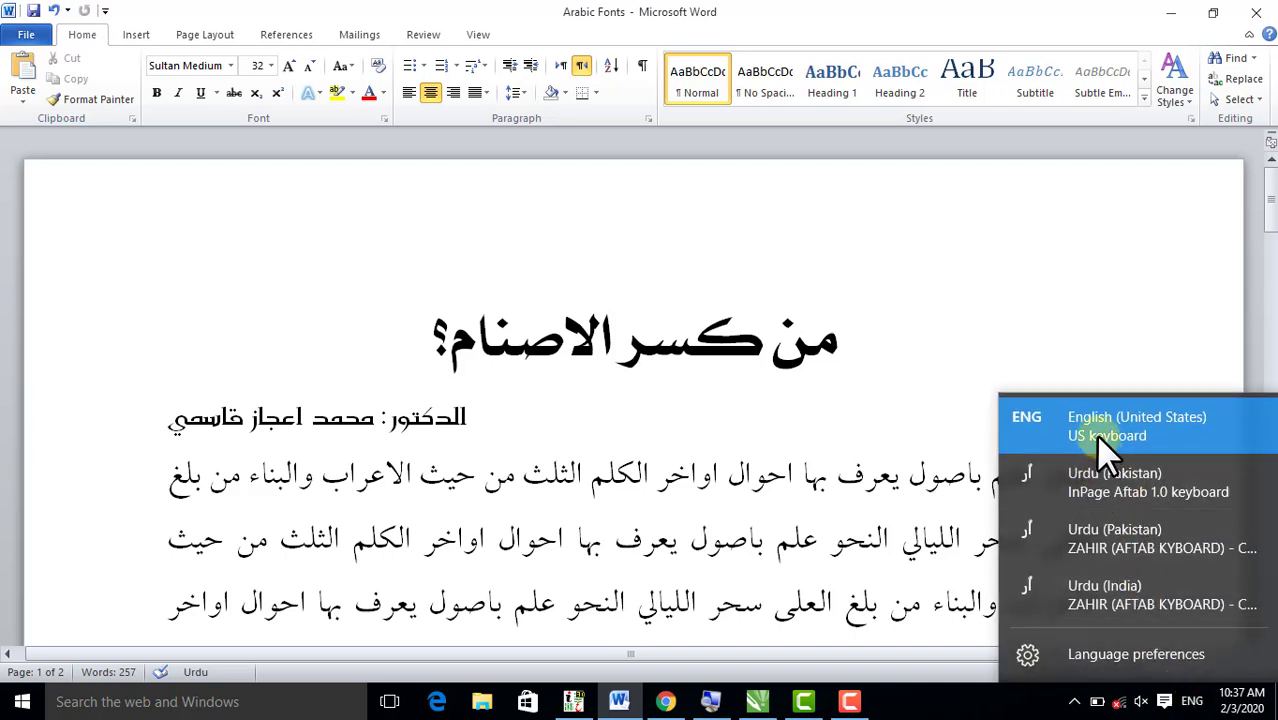
pyautogui.click(870, 528)
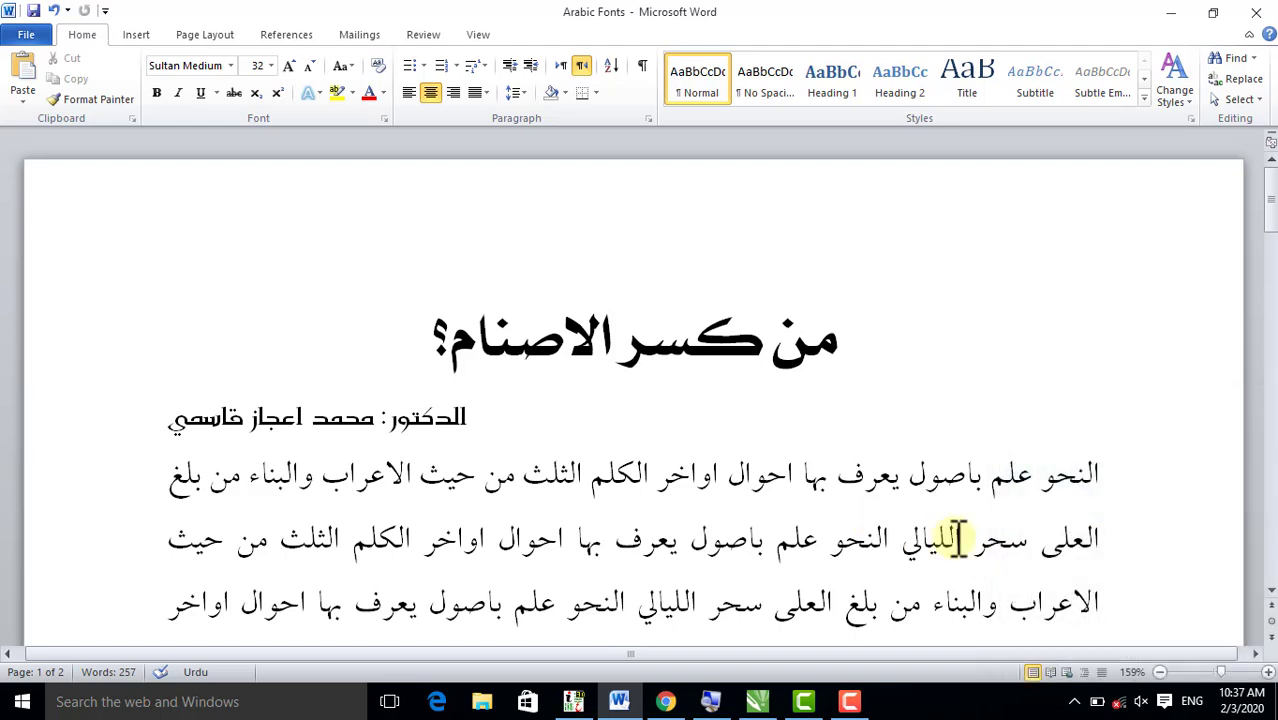
pyautogui.click(1190, 701)
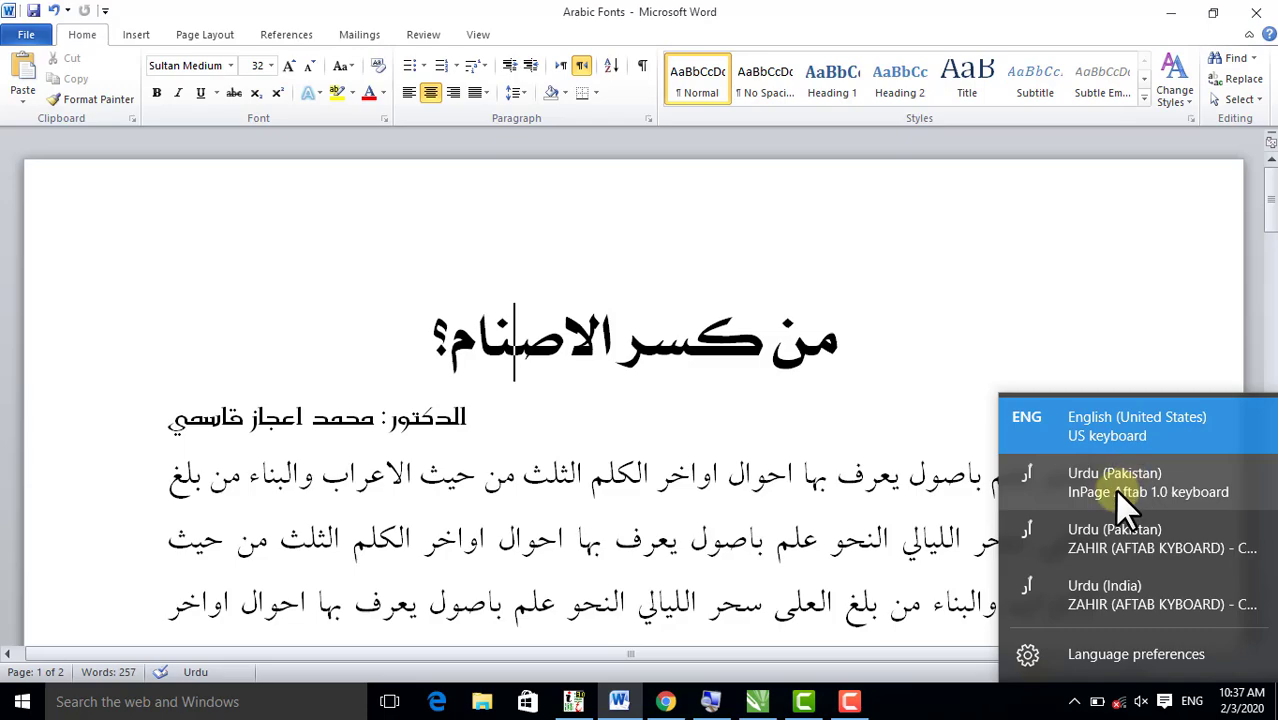
pyautogui.click(801, 500)
pyautogui.scroll(-12, 802, 492)
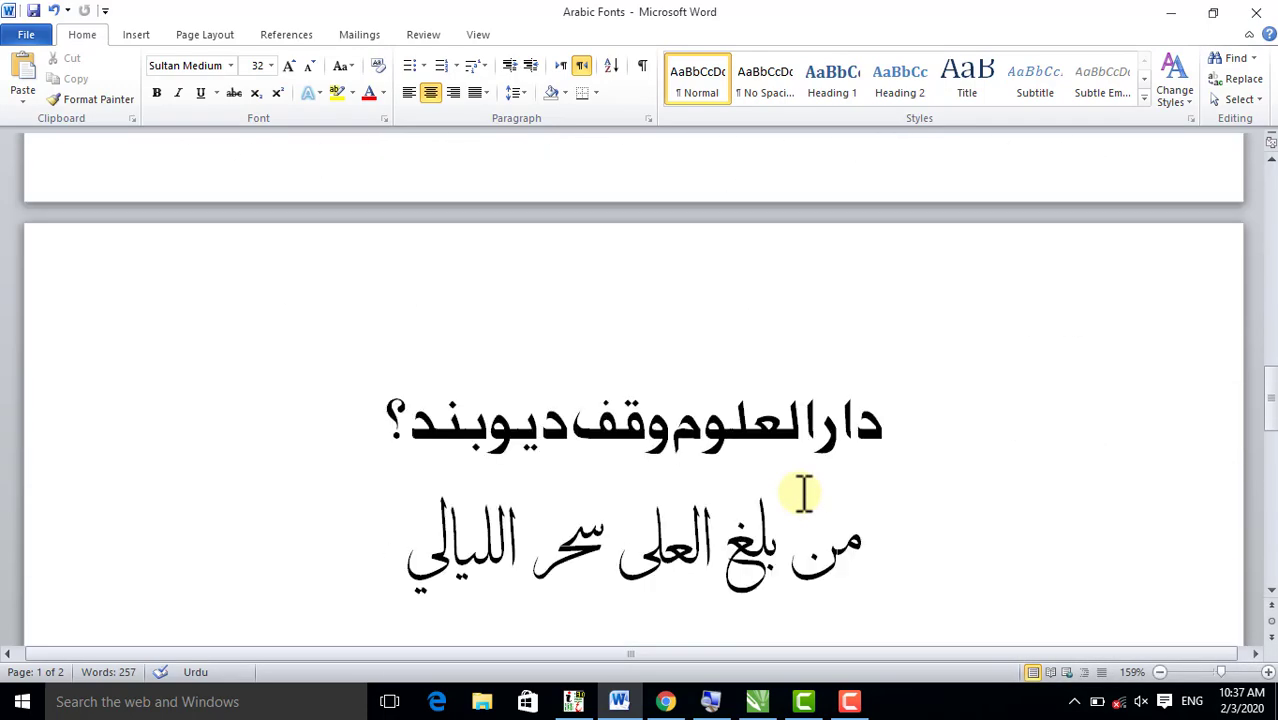
pyautogui.scroll(5, 803, 492)
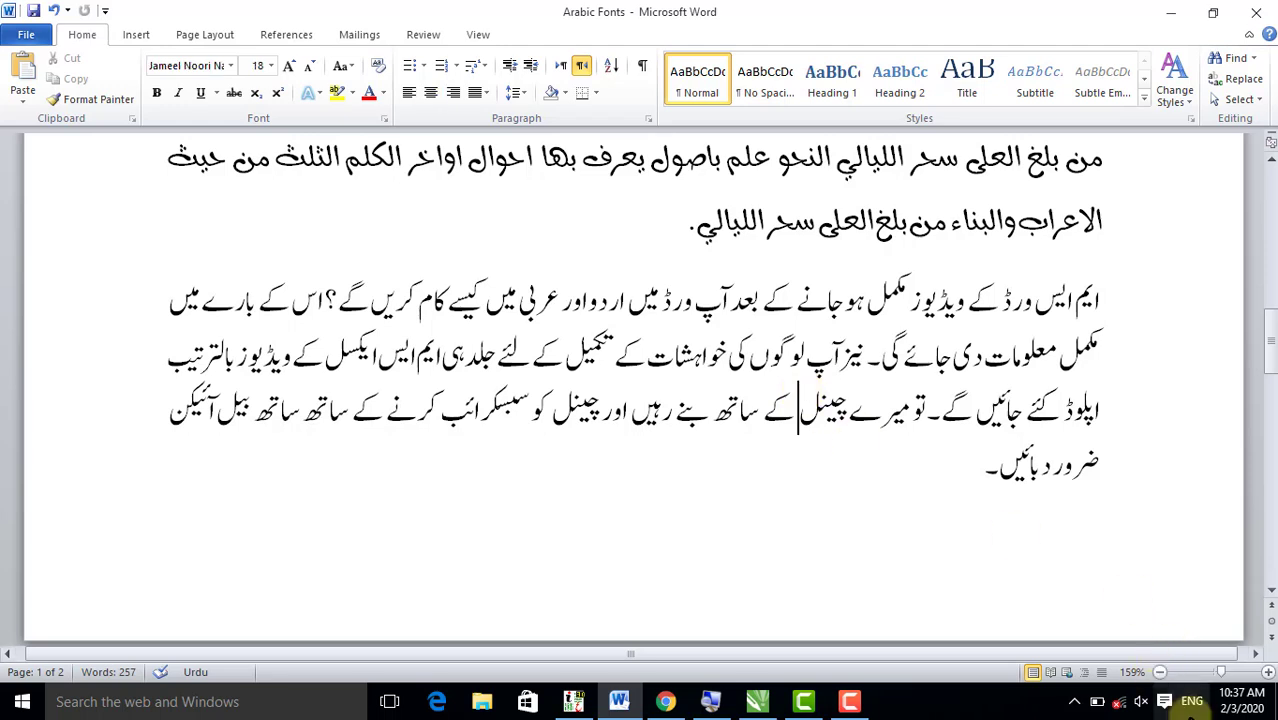
pyautogui.click(1192, 701)
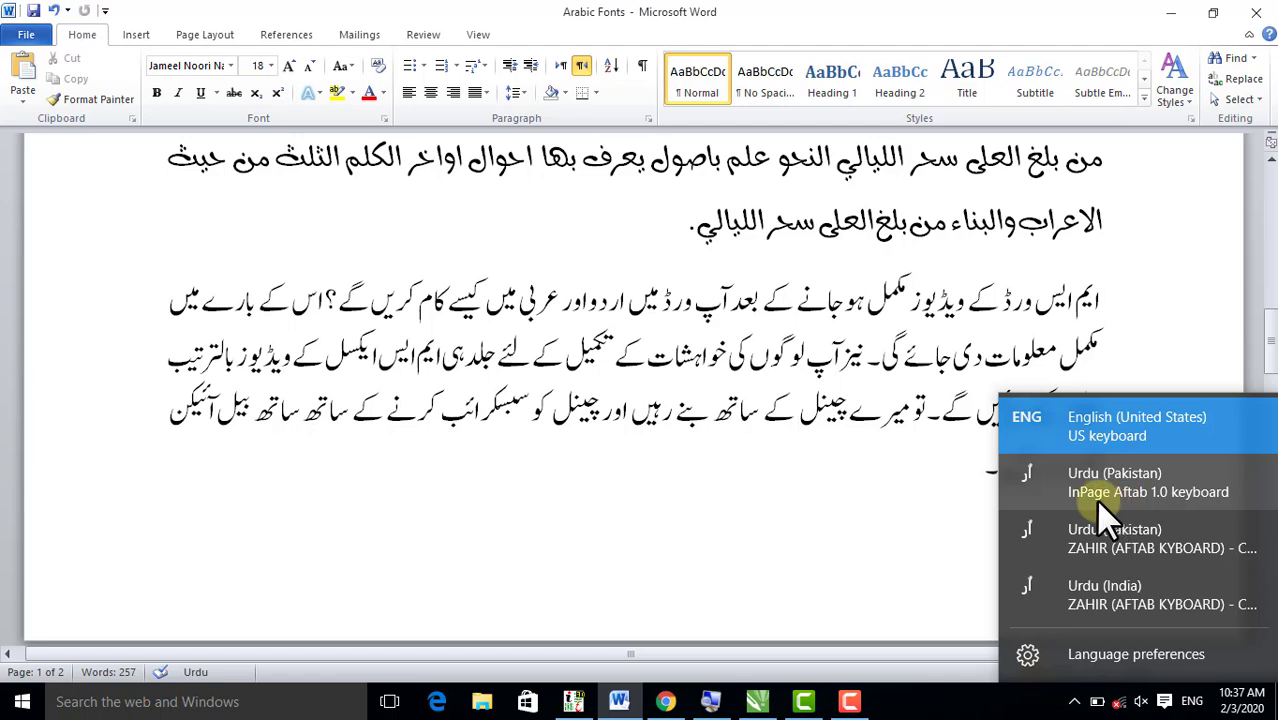
pyautogui.click(900, 238)
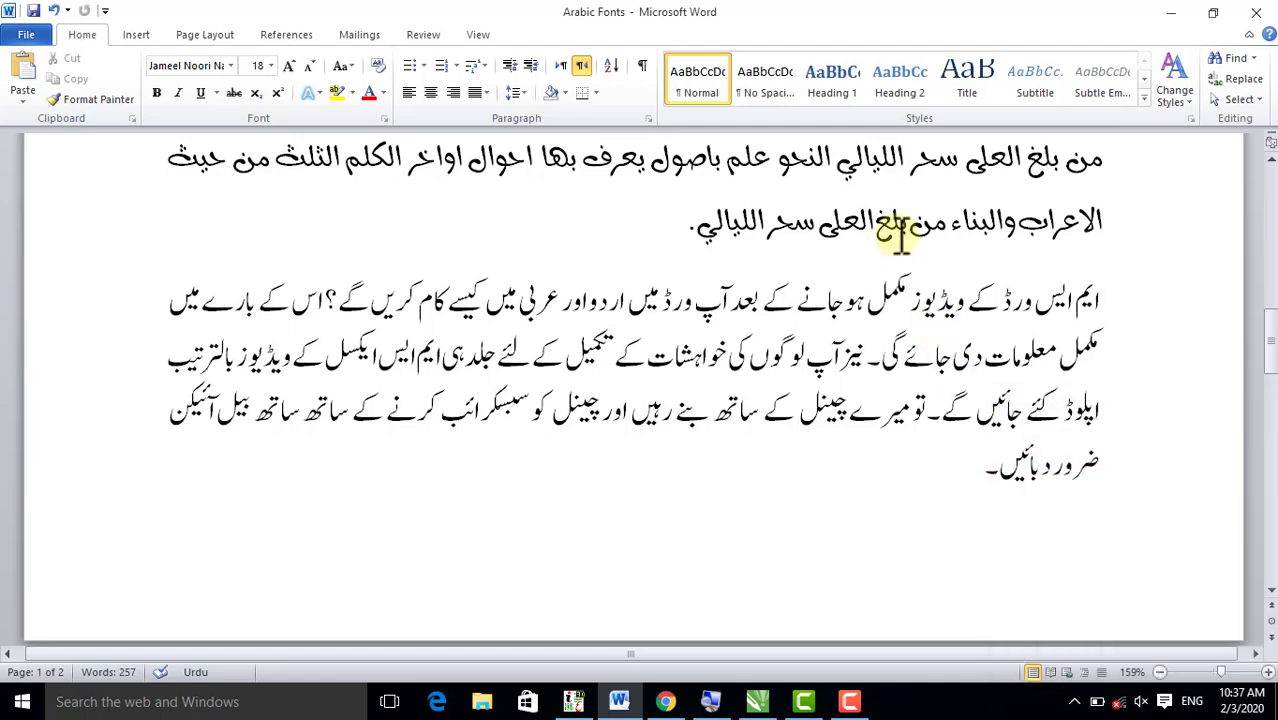
pyautogui.click(1192, 701)
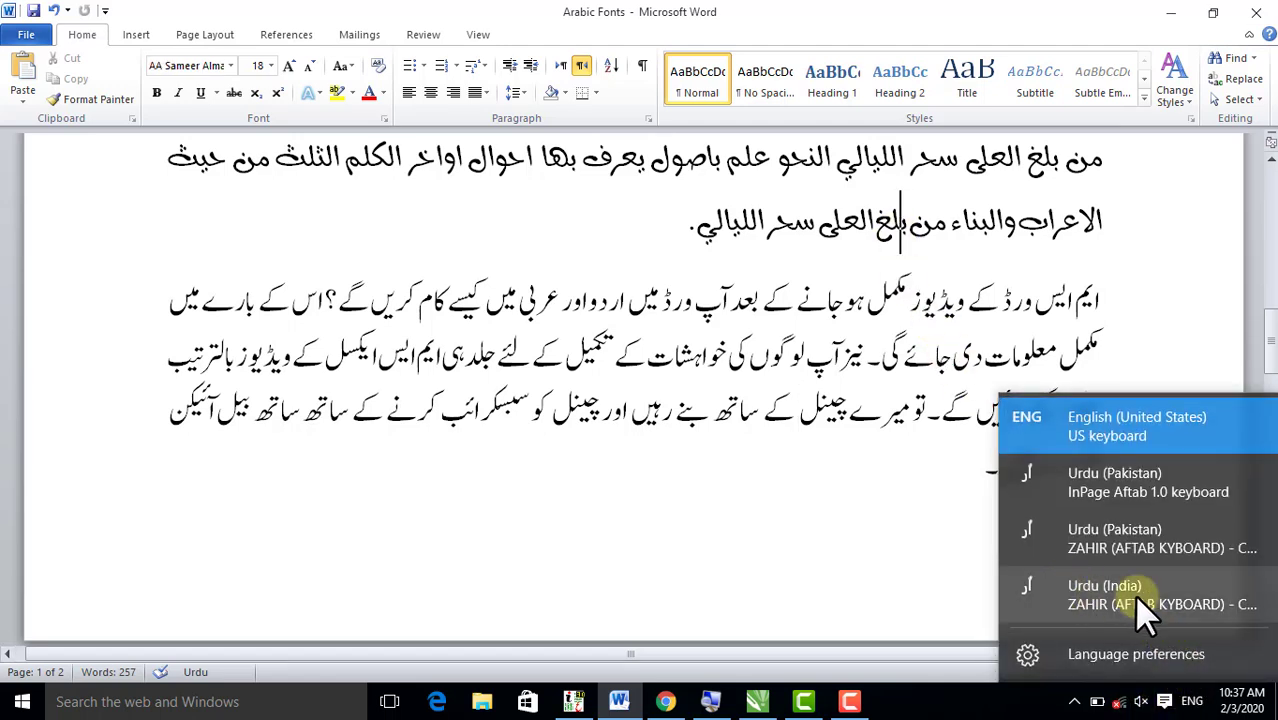
pyautogui.click(881, 400)
pyautogui.scroll(10, 885, 400)
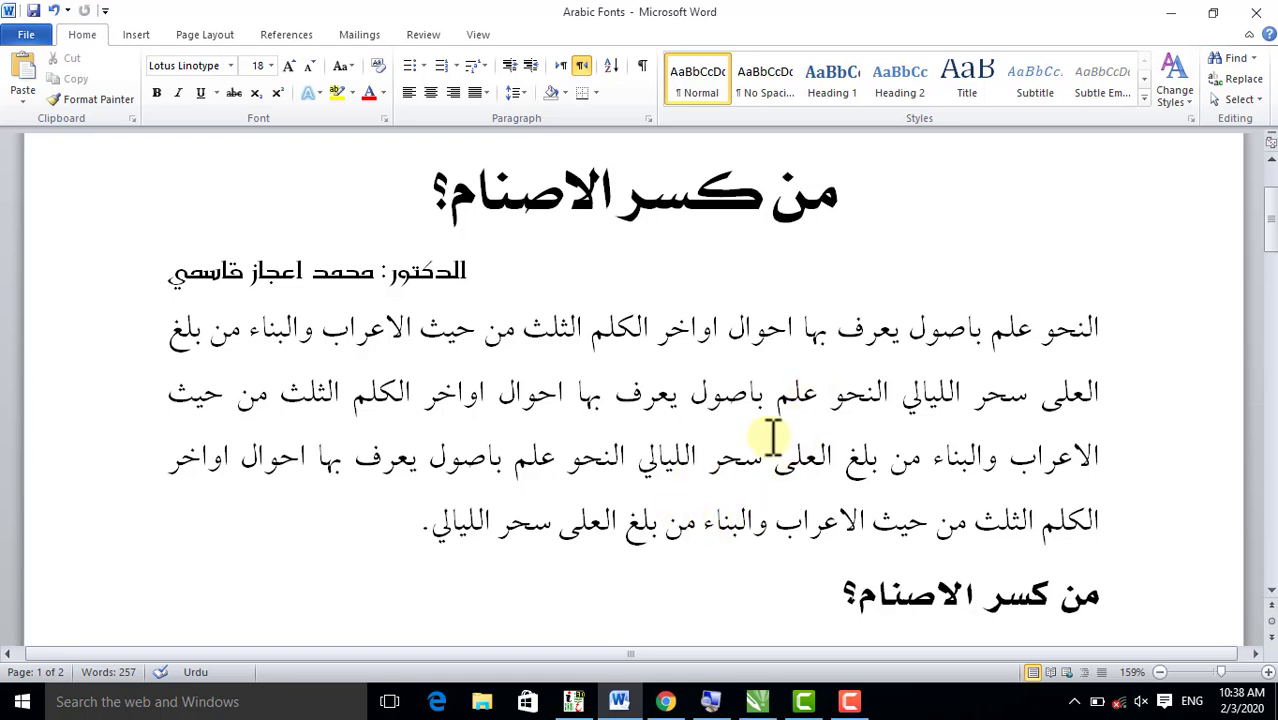
pyautogui.scroll(-1, 772, 441)
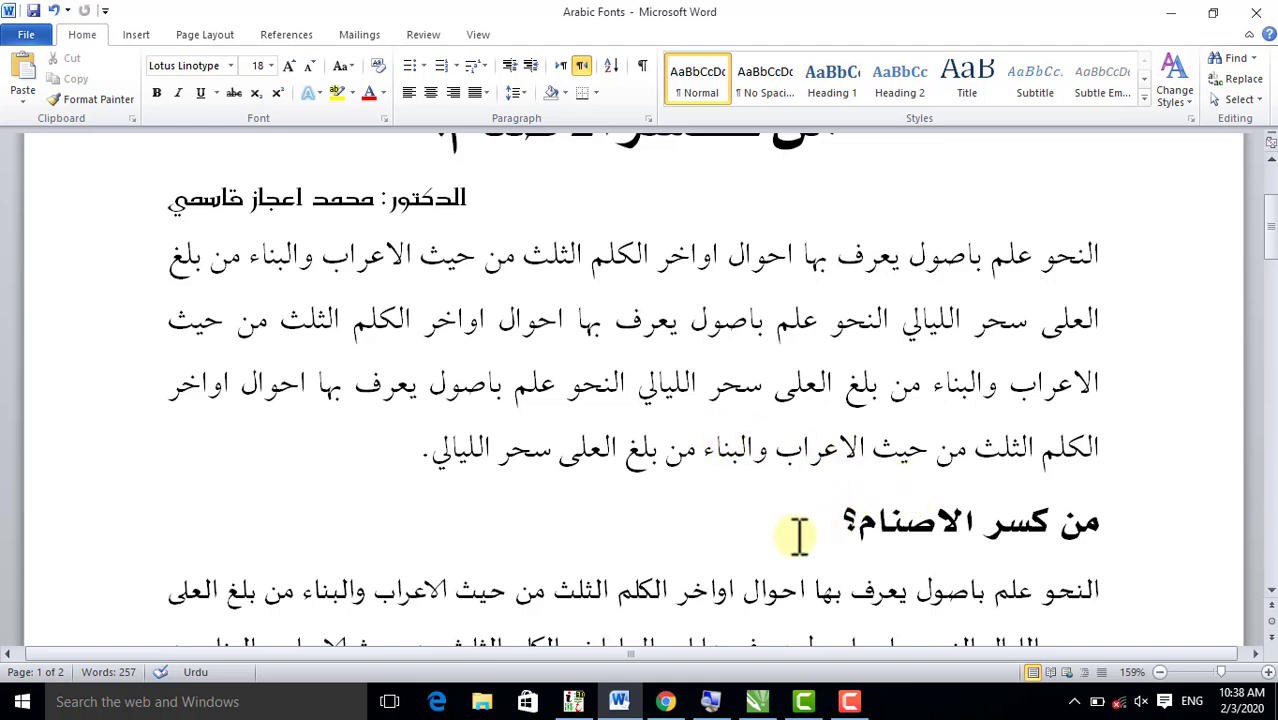
# Switch to Chrome and look through the uploaded videos of the Ajaz Computers channel on YouTube.
pyautogui.click(667, 701)
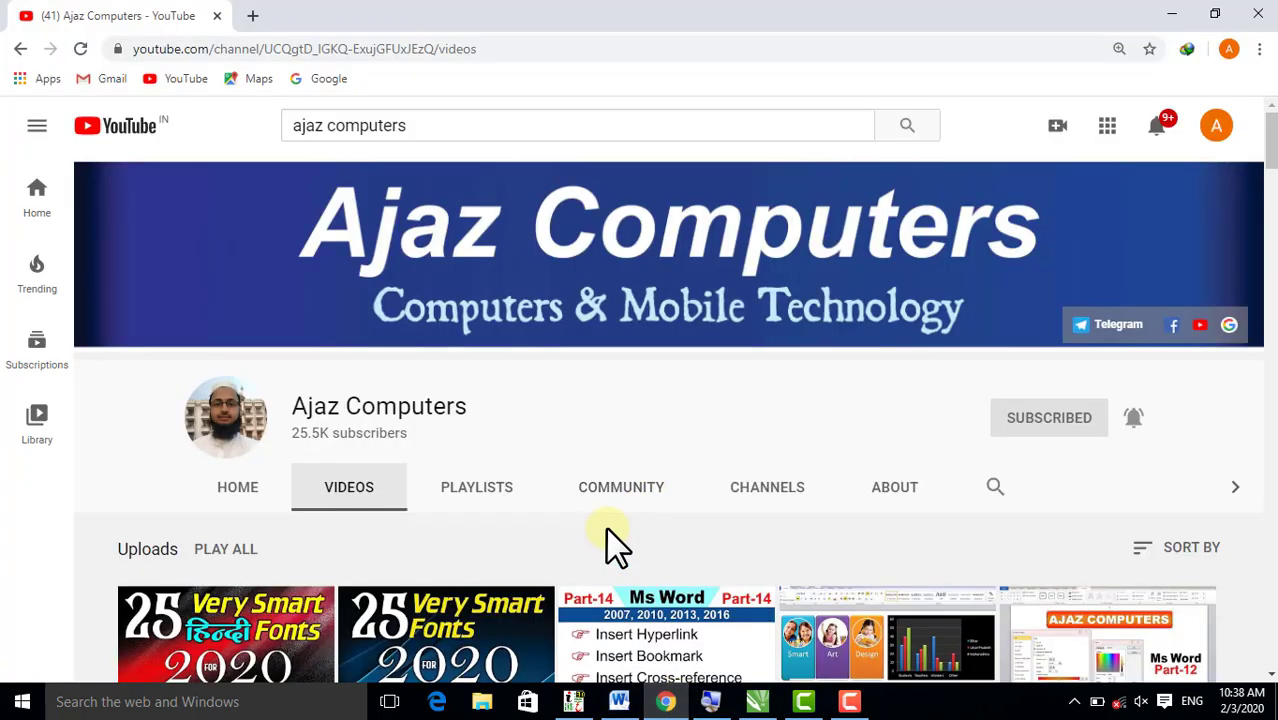
pyautogui.scroll(-3, 595, 485)
pyautogui.scroll(3, 600, 485)
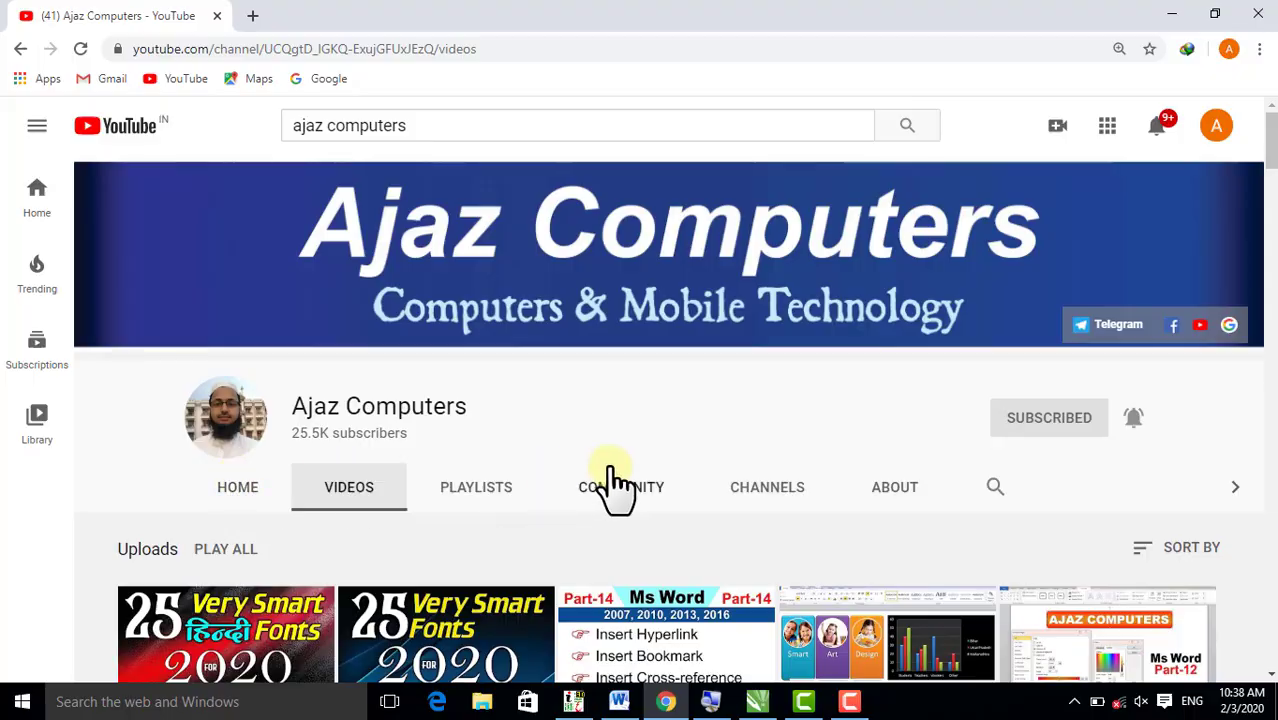
pyautogui.scroll(-4, 613, 491)
pyautogui.scroll(-10, 613, 483)
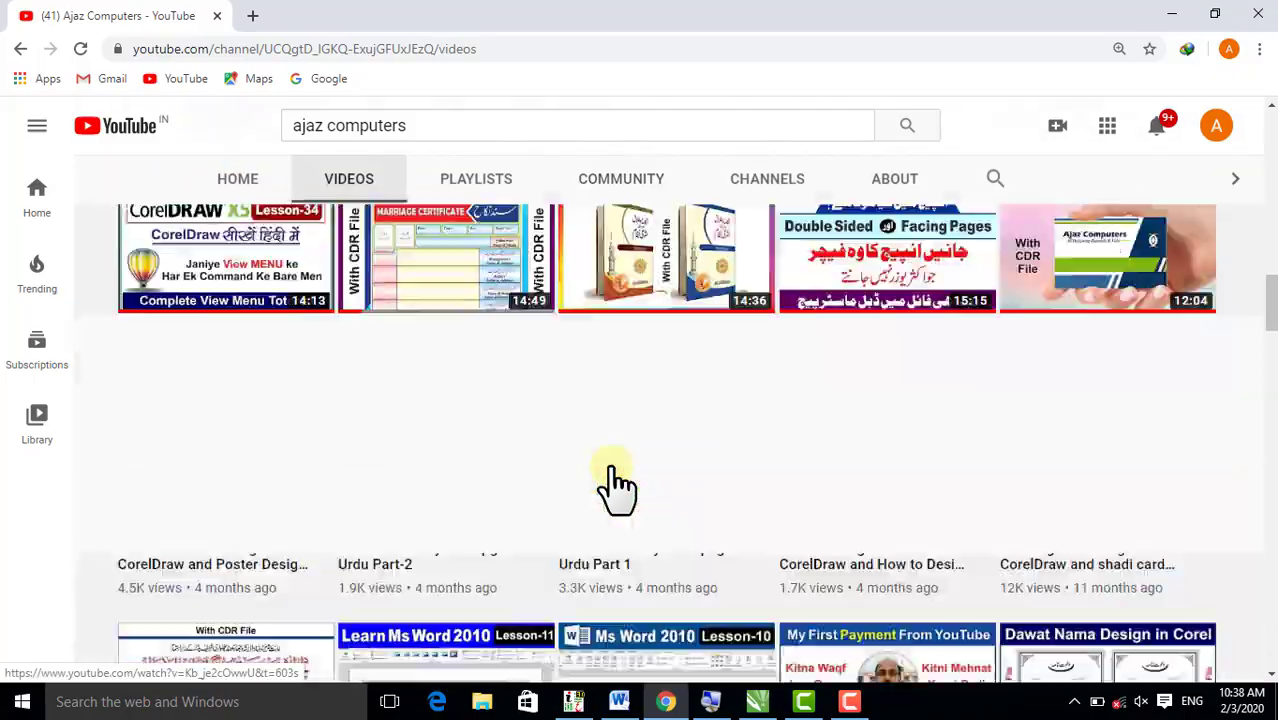
pyautogui.scroll(-15, 613, 483)
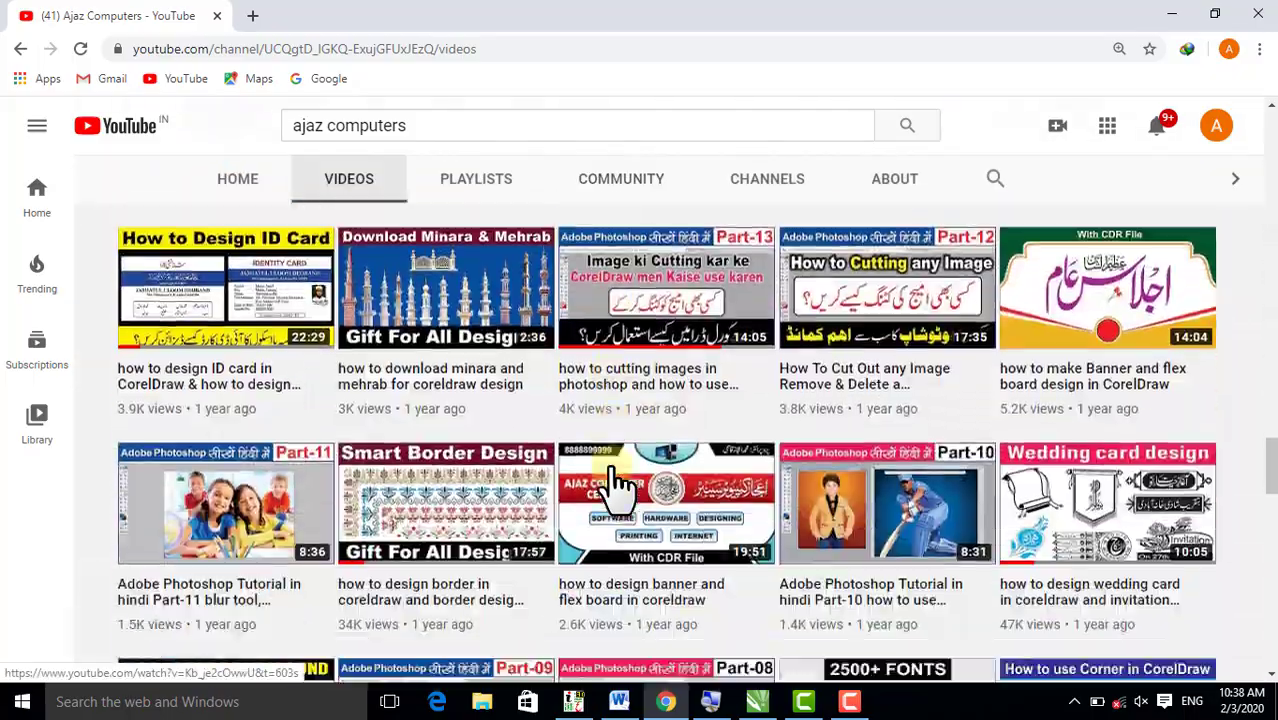
pyautogui.scroll(-10, 613, 483)
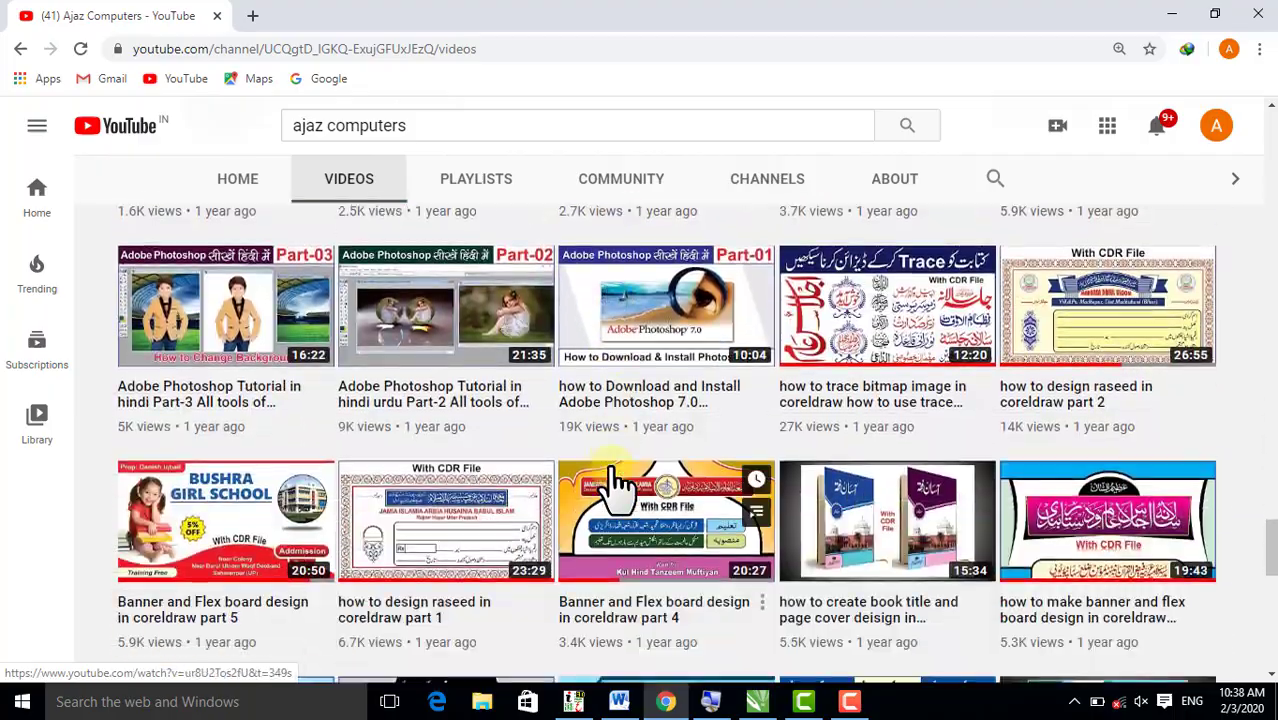
pyautogui.scroll(-5, 613, 483)
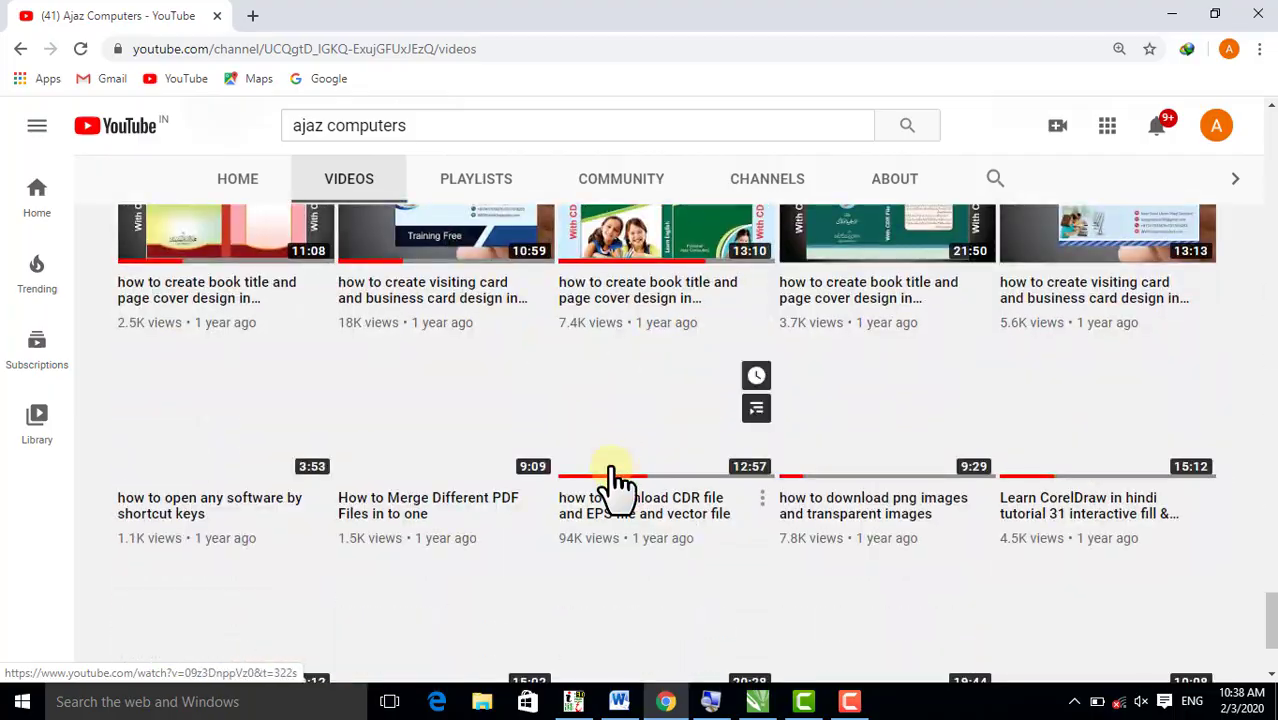
pyautogui.scroll(20, 613, 483)
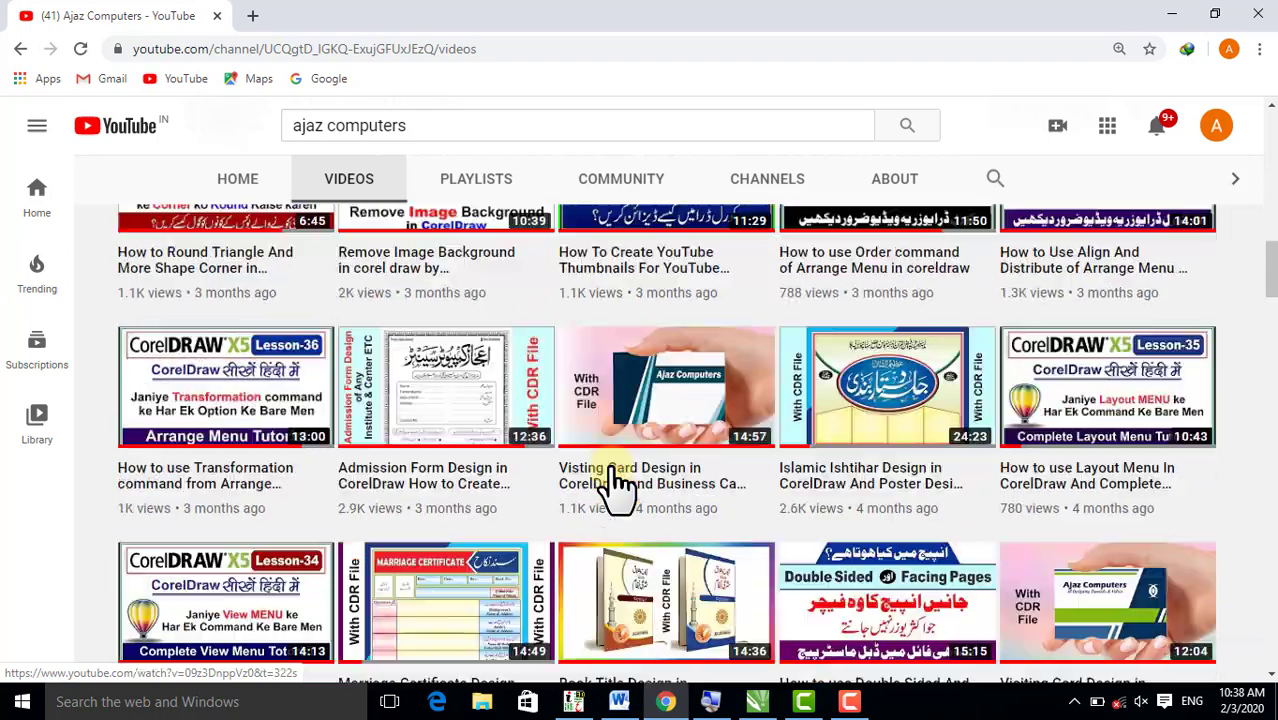
pyautogui.scroll(15, 613, 485)
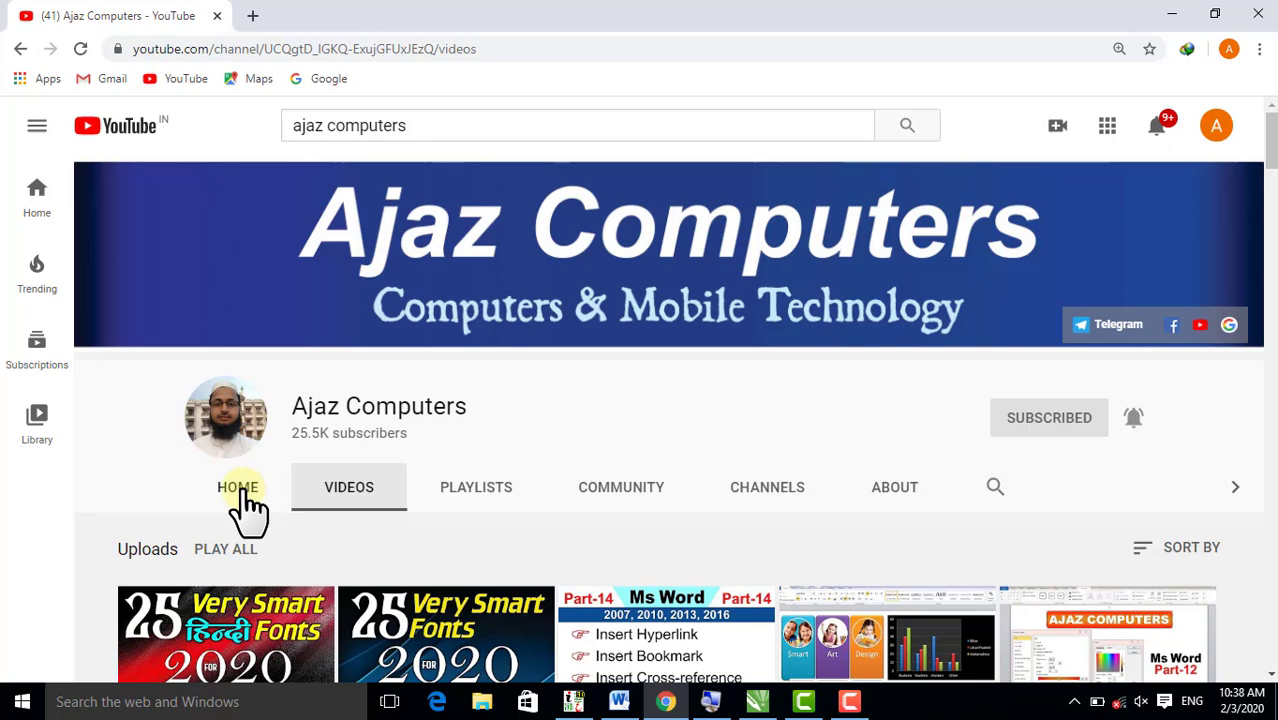
pyautogui.scroll(-2, 600, 548)
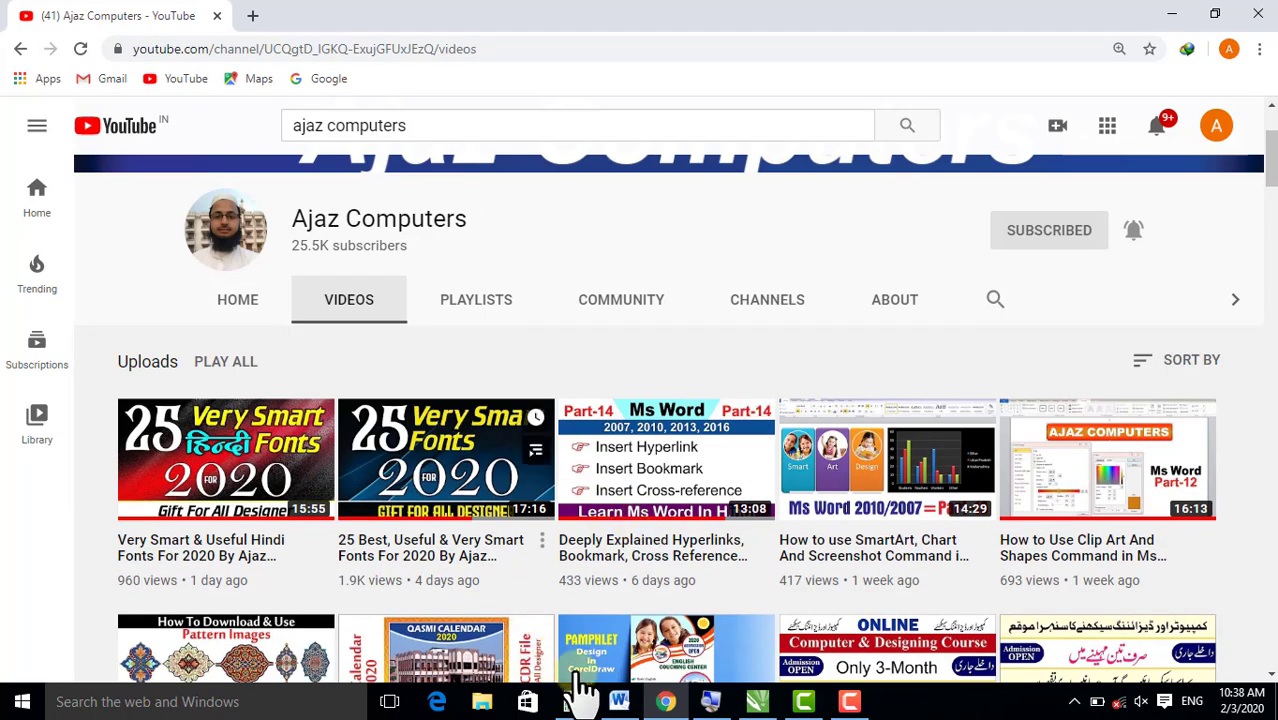
pyautogui.click(1188, 700)
pyautogui.click(930, 708)
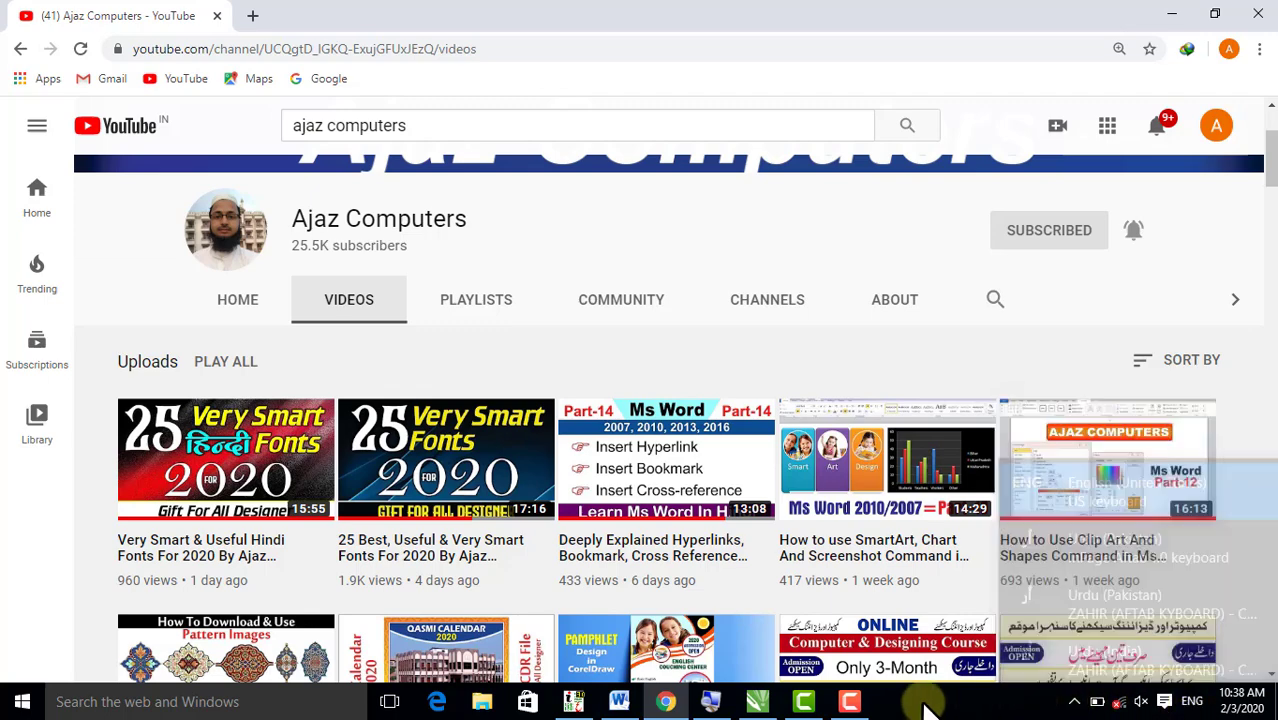
# Switch back to Word and examine the font and letter shapes of the large title at the start of the document.
pyautogui.click(619, 702)
pyautogui.scroll(3, 513, 366)
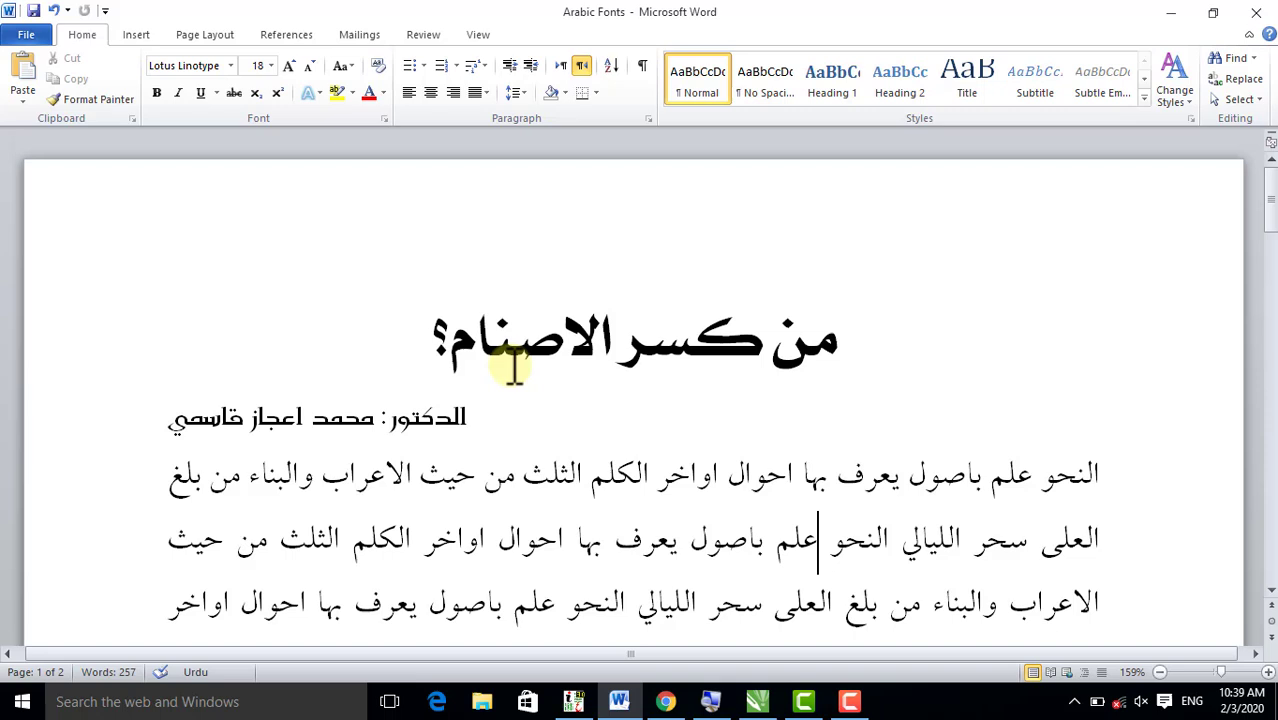
pyautogui.click(655, 358)
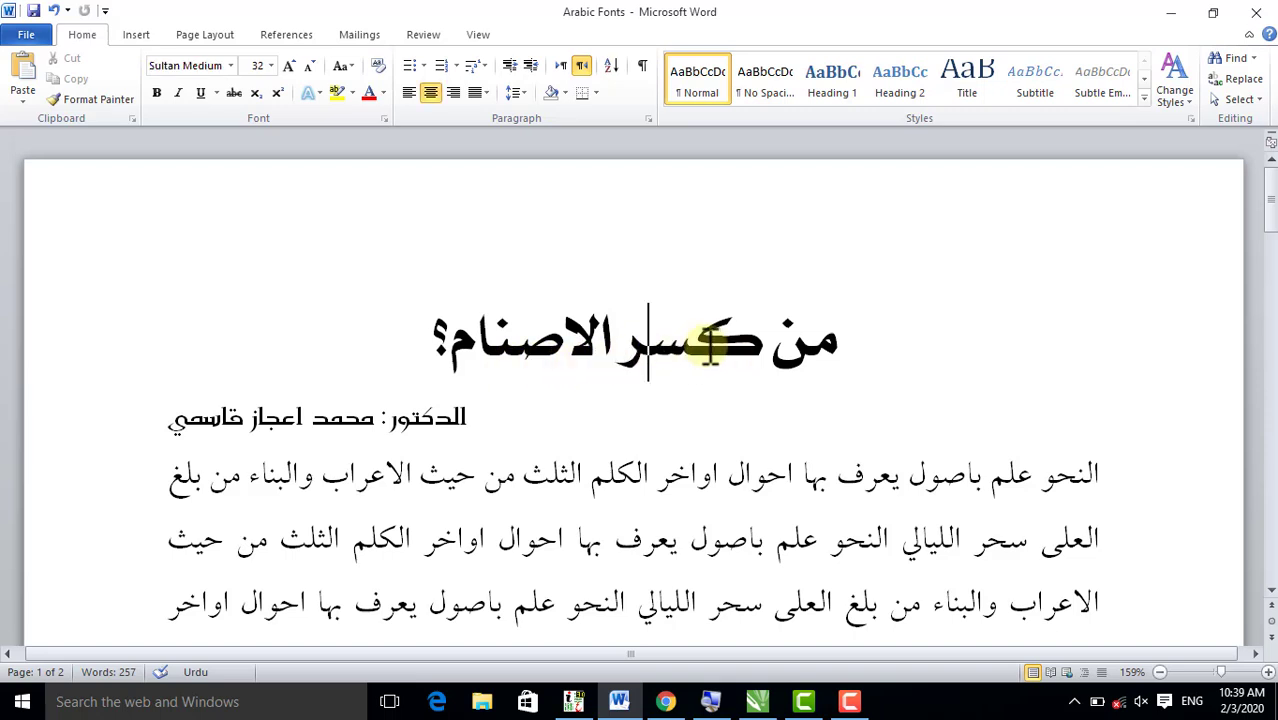
pyautogui.click(516, 345)
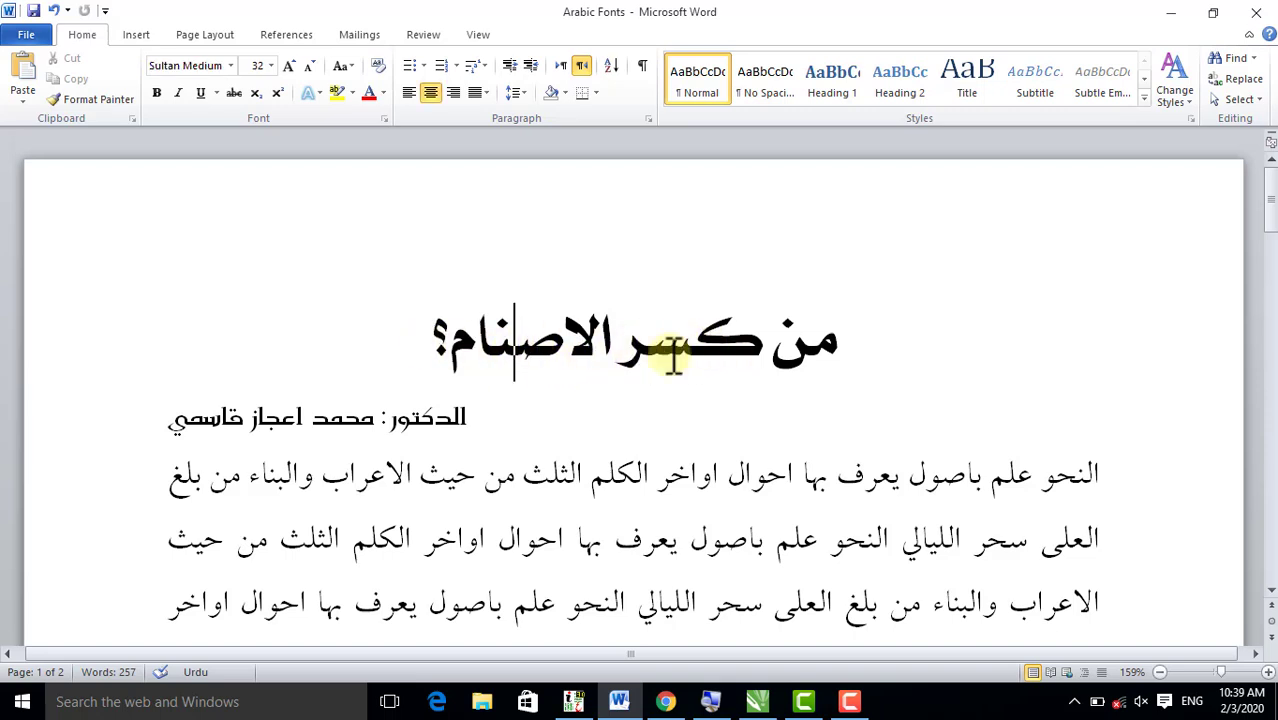
pyautogui.click(542, 342)
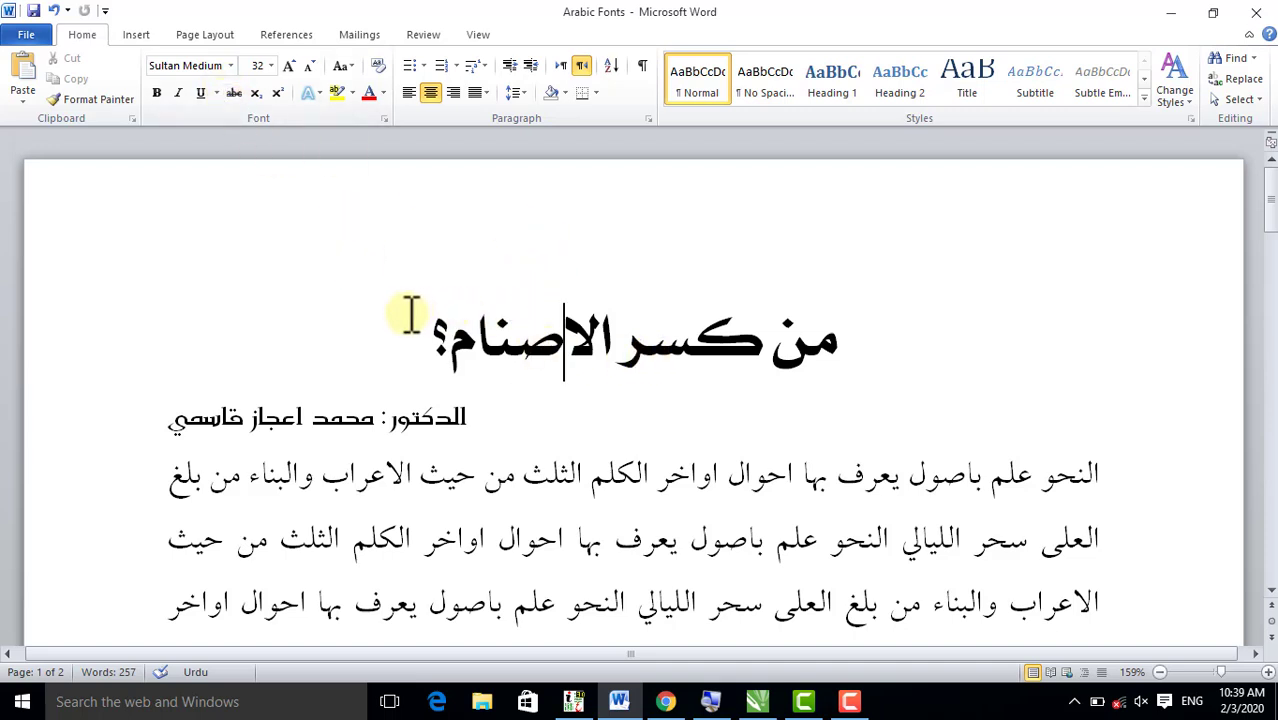
pyautogui.moveTo(416, 330); pyautogui.dragTo(860, 350)
pyautogui.click(763, 347)
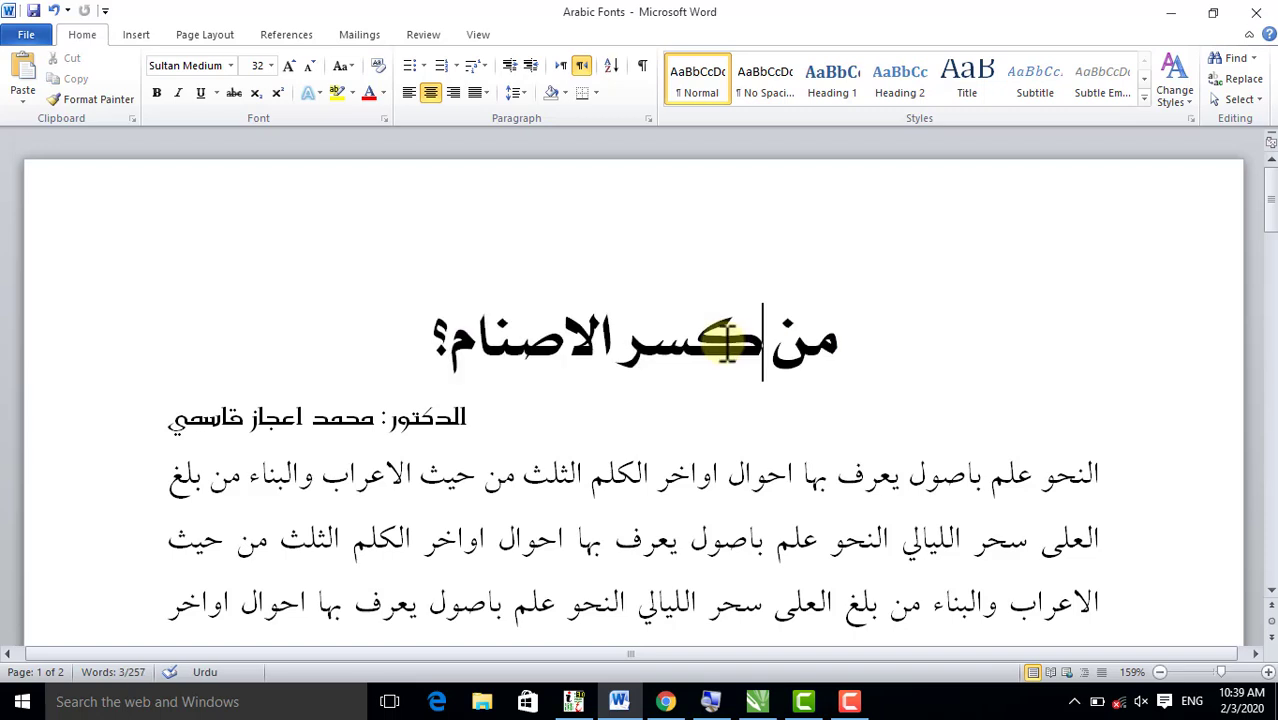
pyautogui.click(725, 342)
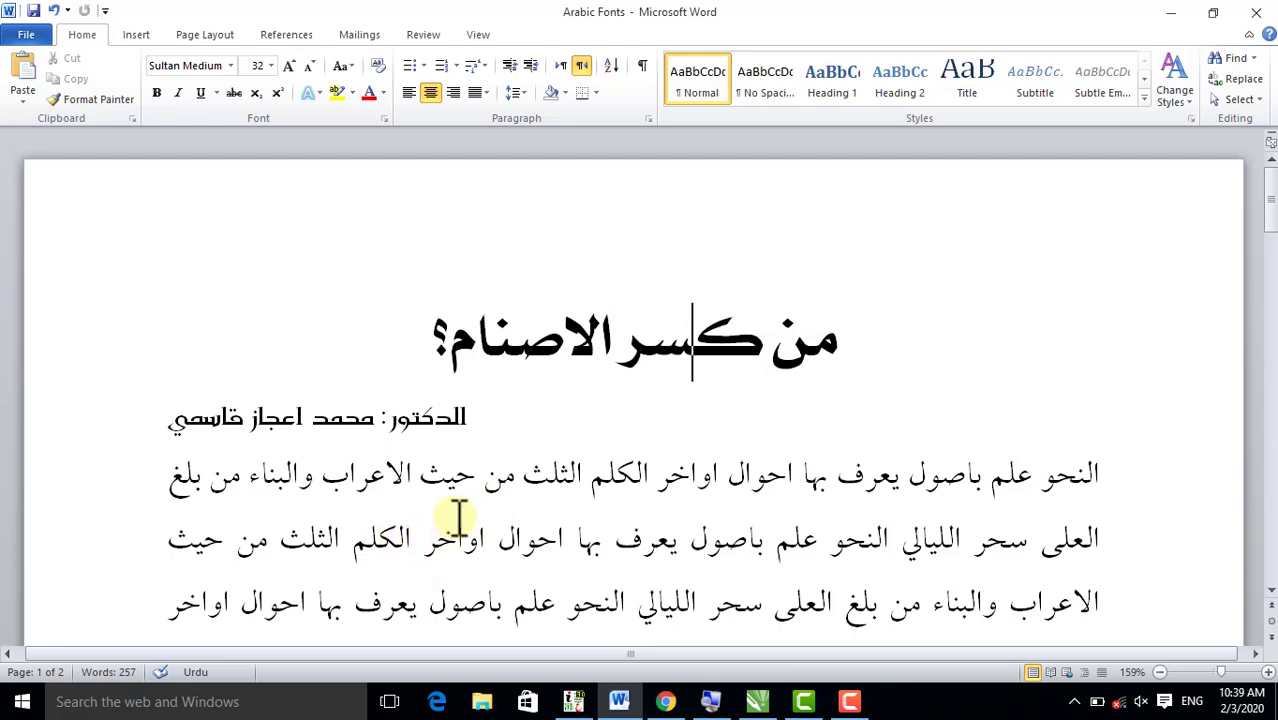
# Compare the fonts of the second heading and the large title, and check the available keyboard input languages again.
pyautogui.scroll(-3, 470, 510)
pyautogui.scroll(-1, 487, 500)
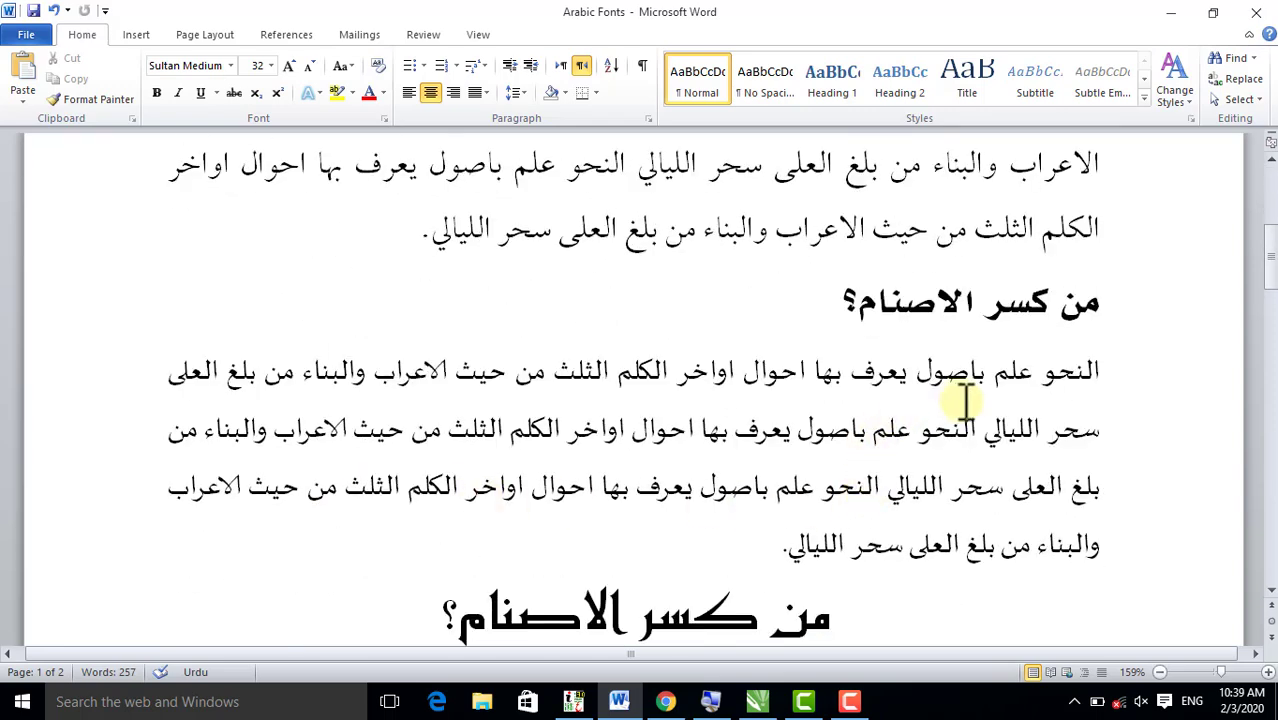
pyautogui.click(1033, 310)
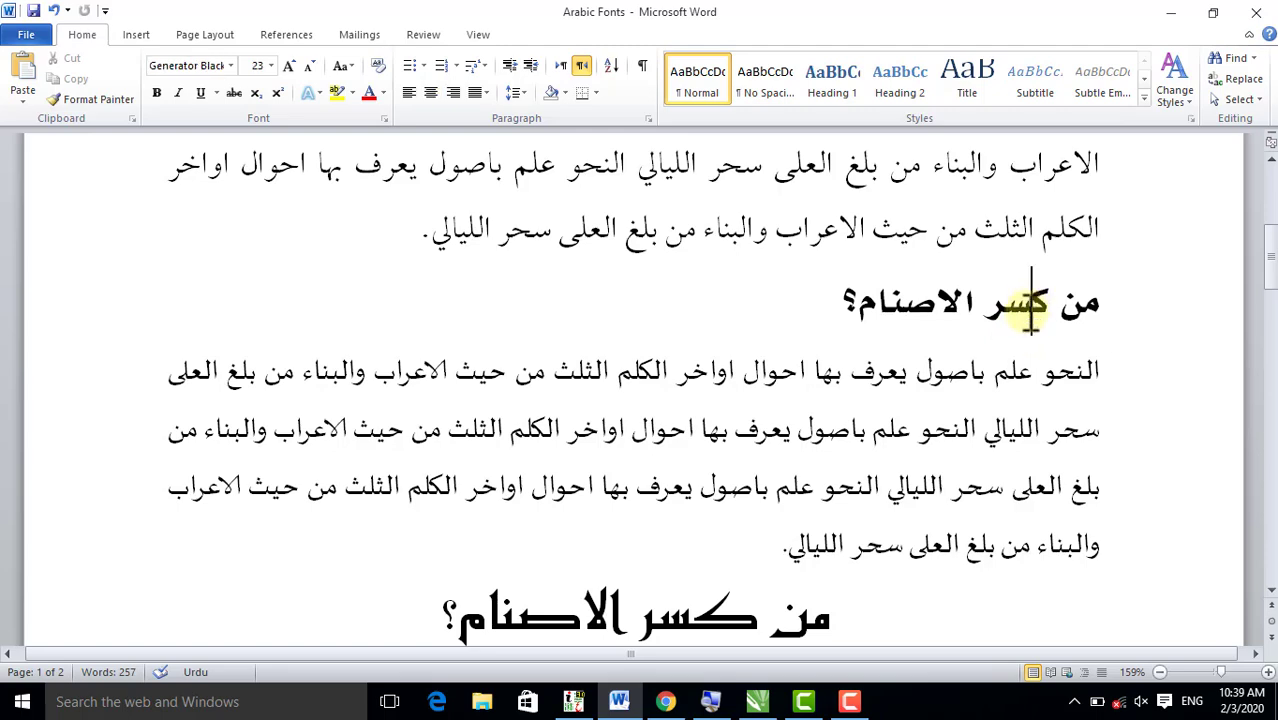
pyautogui.scroll(4, 722, 277)
pyautogui.click(643, 340)
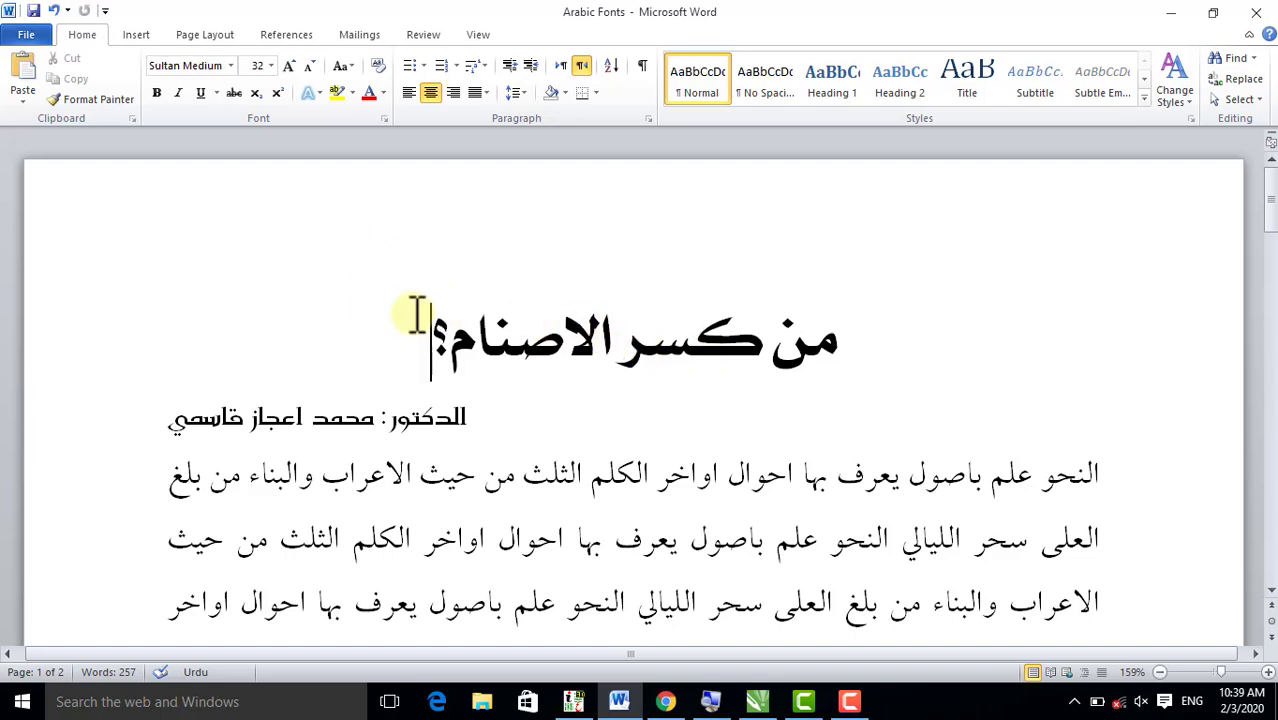
pyautogui.moveTo(416, 316); pyautogui.dragTo(819, 351)
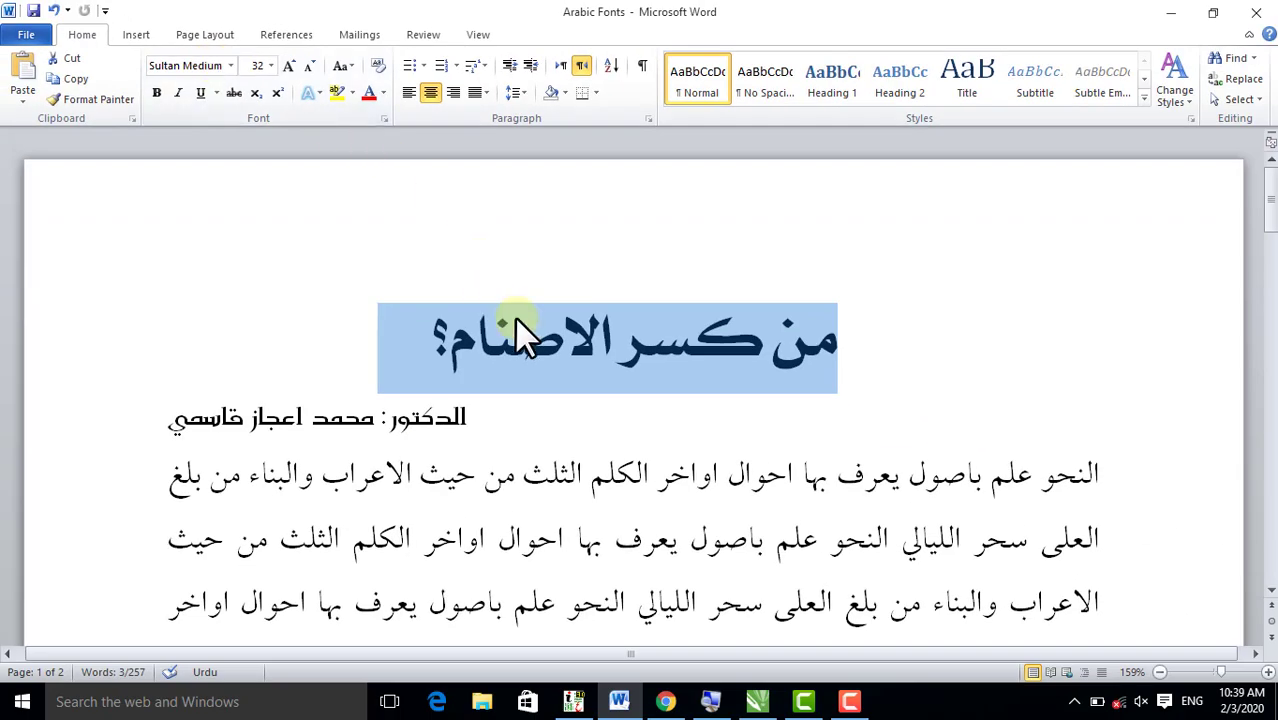
pyautogui.click(515, 336)
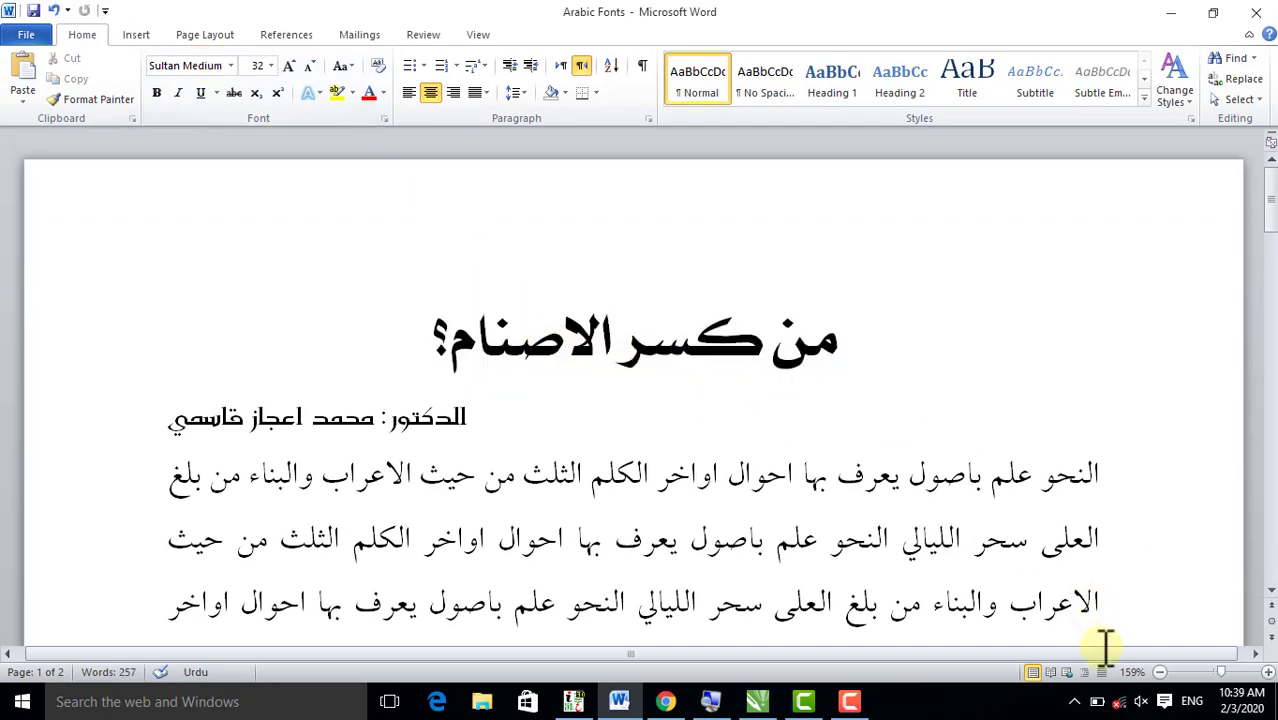
pyautogui.click(1190, 702)
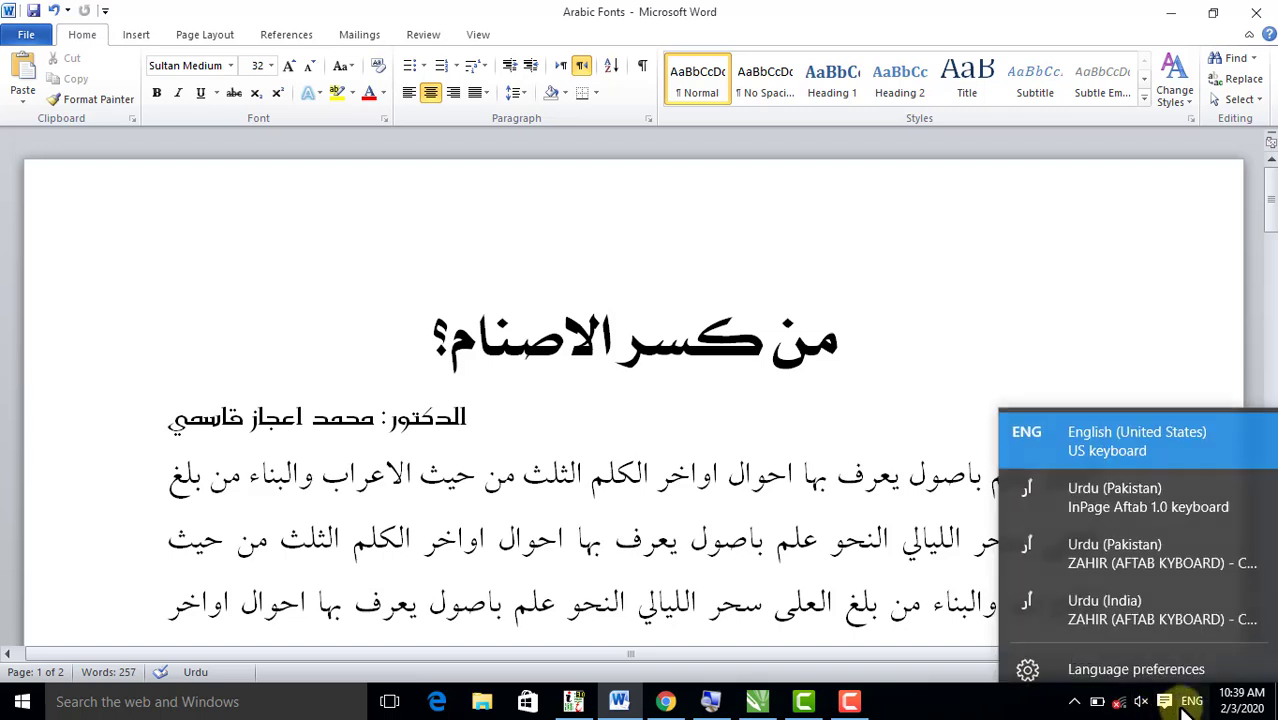
pyautogui.click(710, 370)
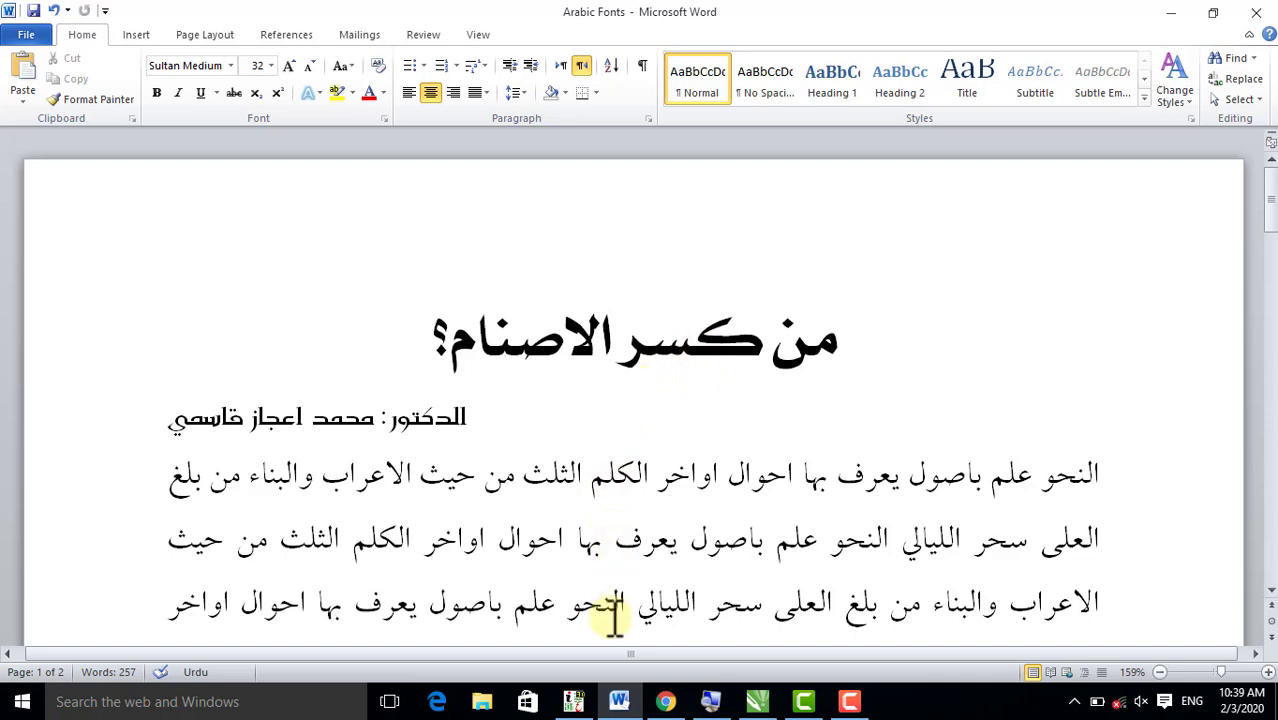
# Switch to InPage and place the text cursor at the end of the heading اعلان عام.
pyautogui.click(573, 705)
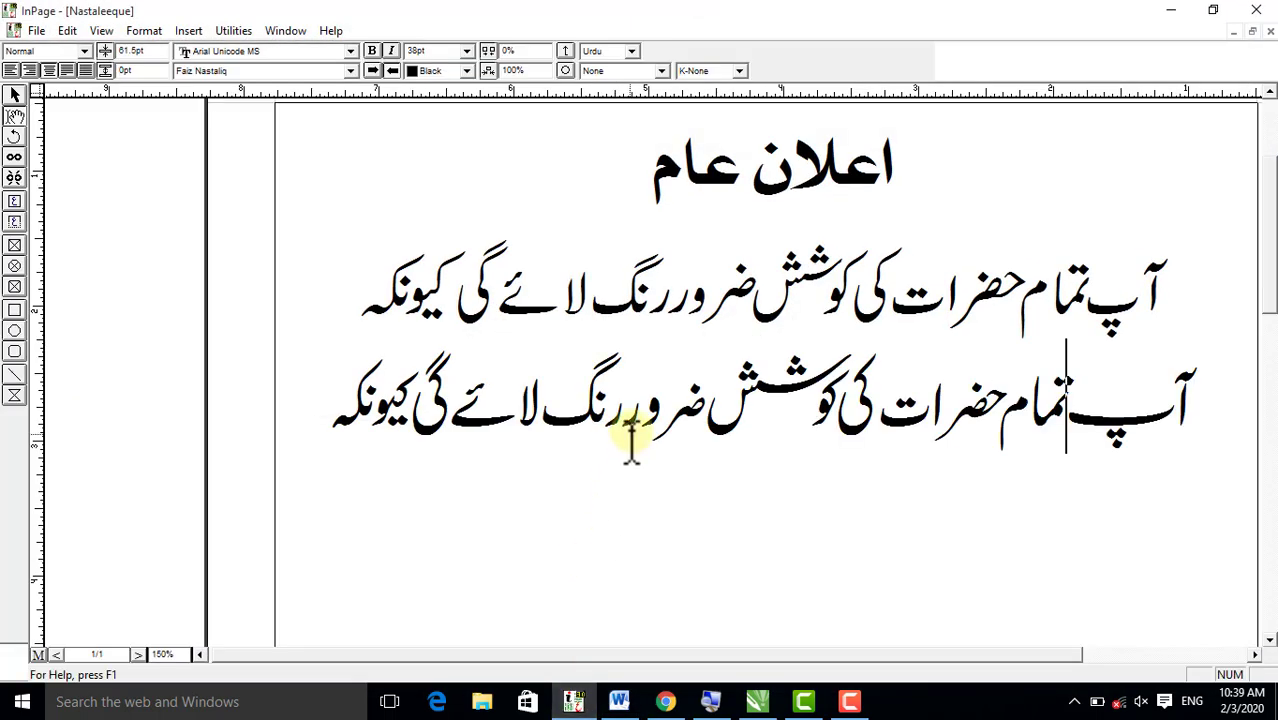
pyautogui.click(785, 176)
pyautogui.click(625, 180)
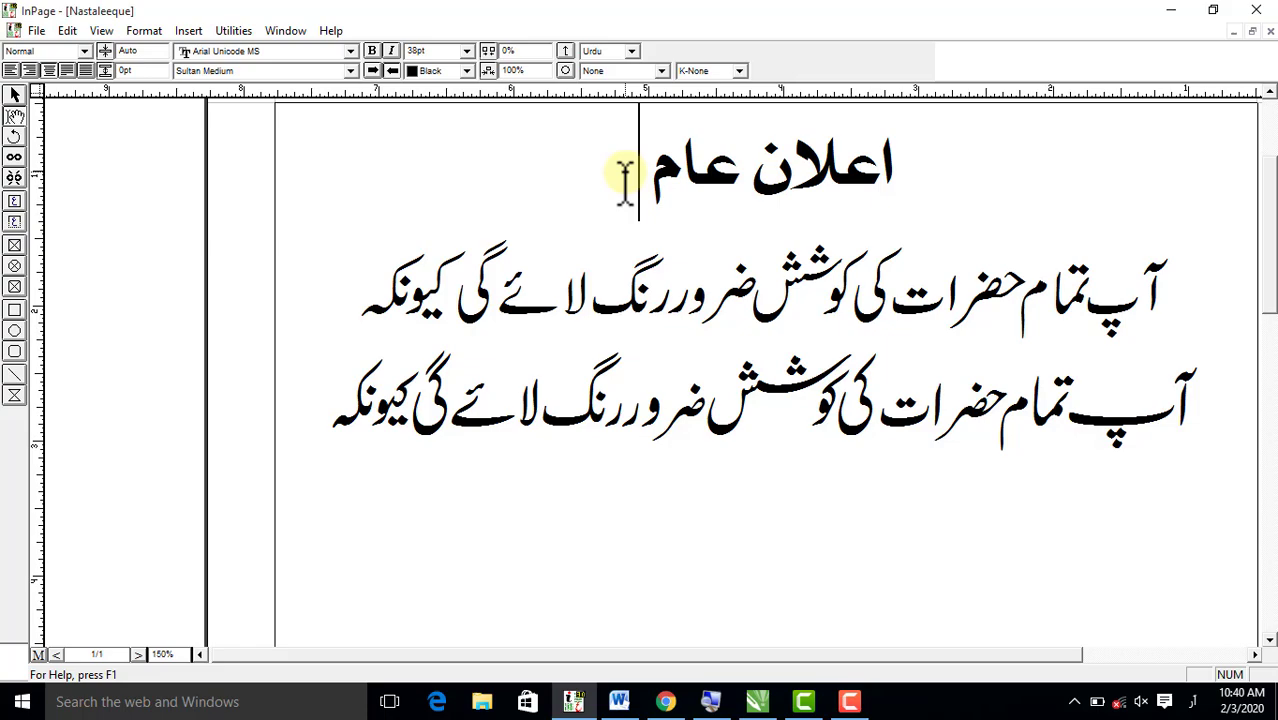
# Minimize the open windows to reach the desktop and select the InPage 3 Professional shortcut.
pyautogui.click(1160, 10)
pyautogui.click(1165, 8)
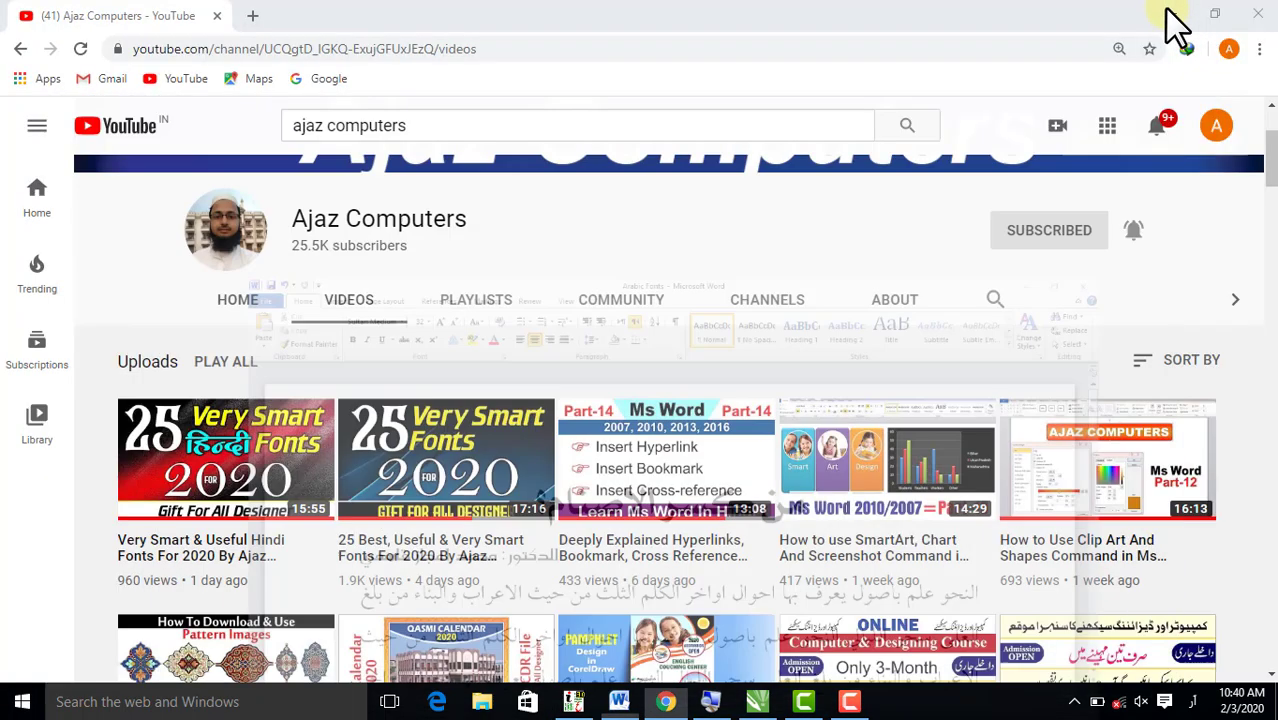
pyautogui.click(1172, 14)
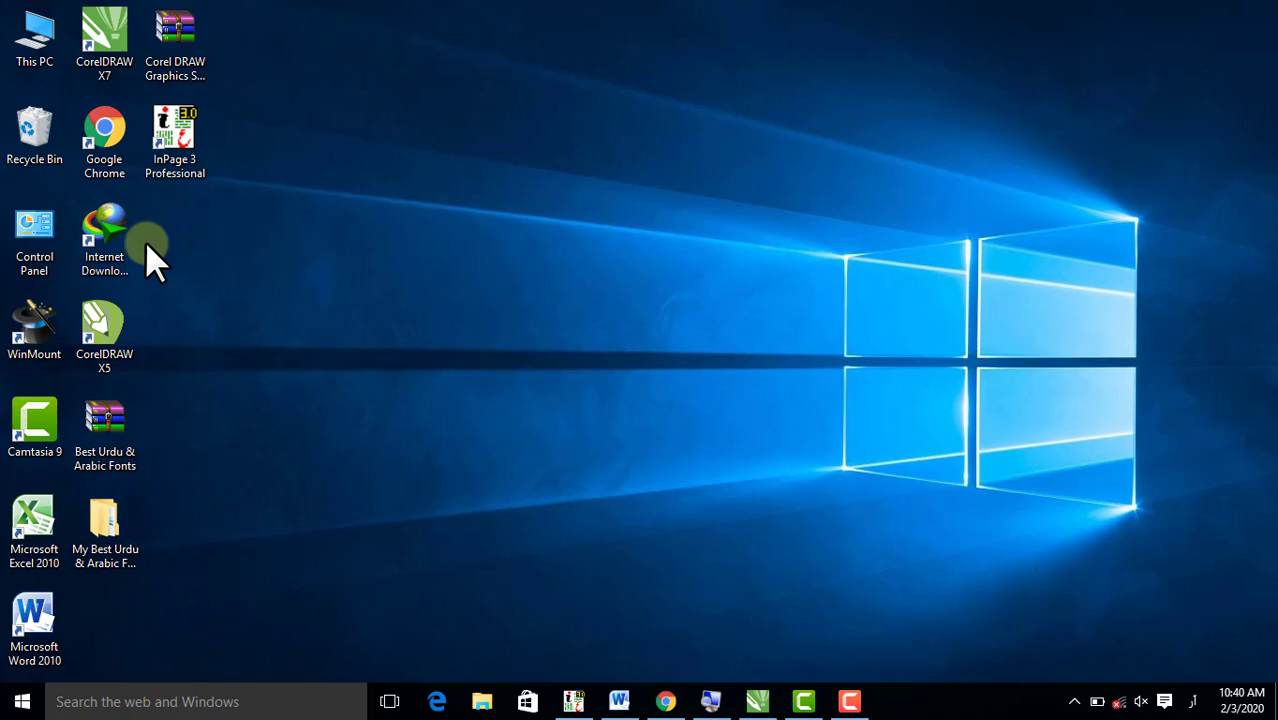
pyautogui.click(174, 155)
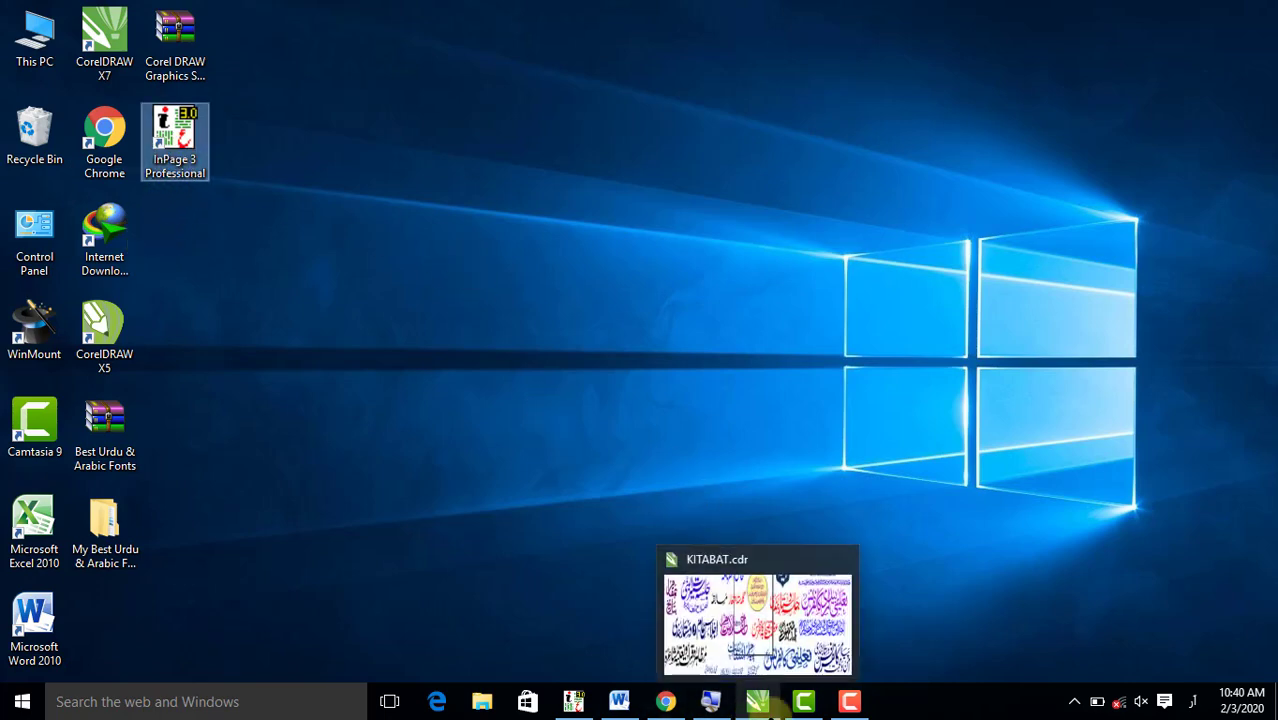
# Switch to Word and check the font of the large title in the Arabic Fonts document.
pyautogui.moveTo(624, 708)
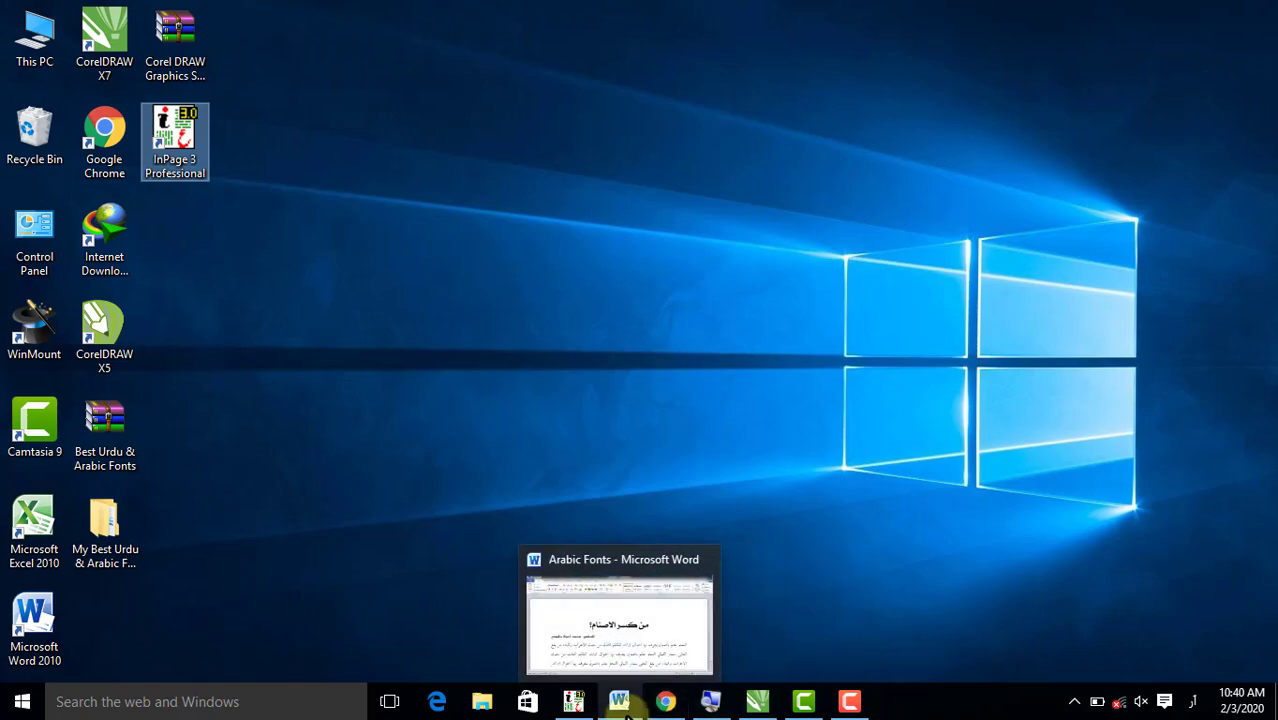
pyautogui.click(622, 705)
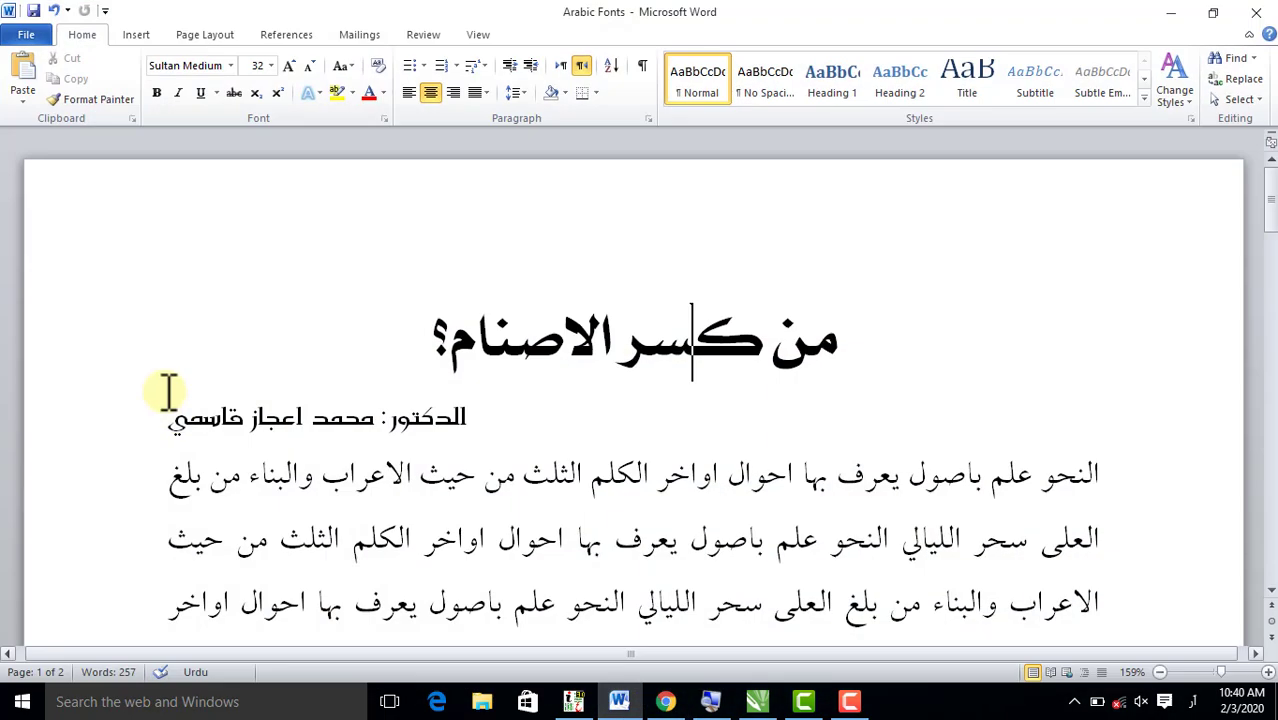
pyautogui.click(564, 338)
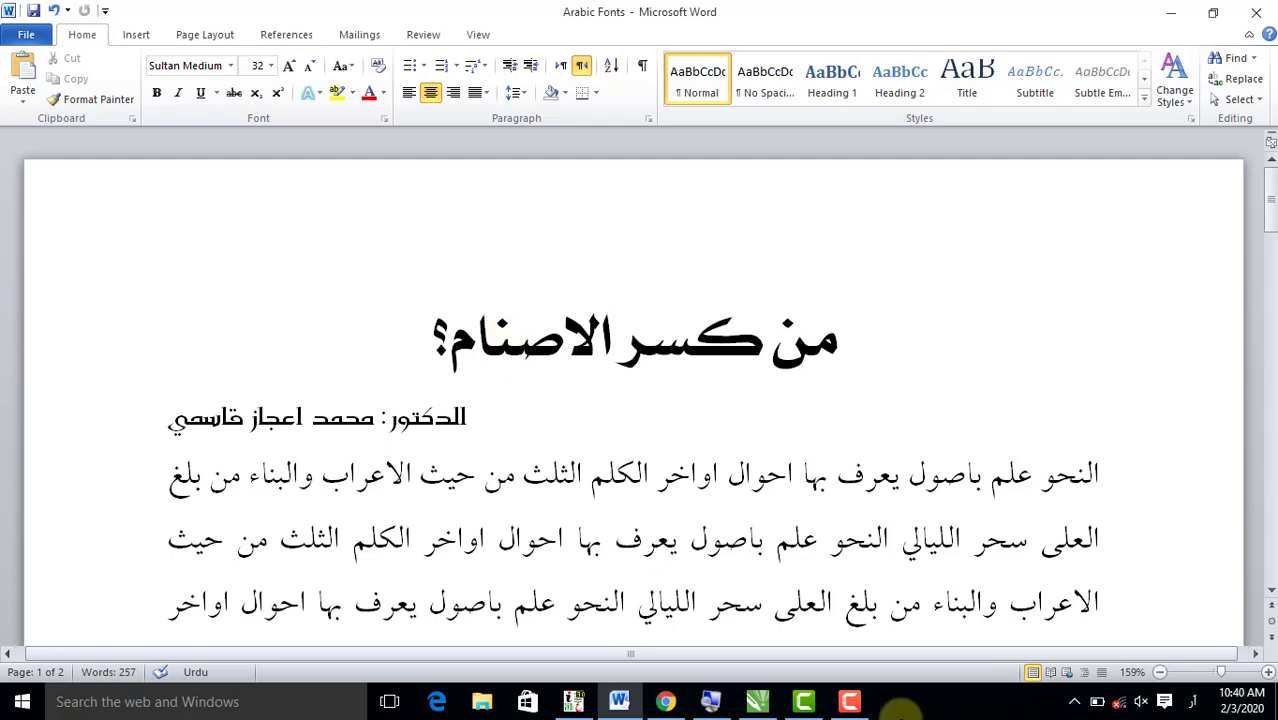
# Switch to InPage and check the font of the heading اعلان عام.
pyautogui.click(588, 704)
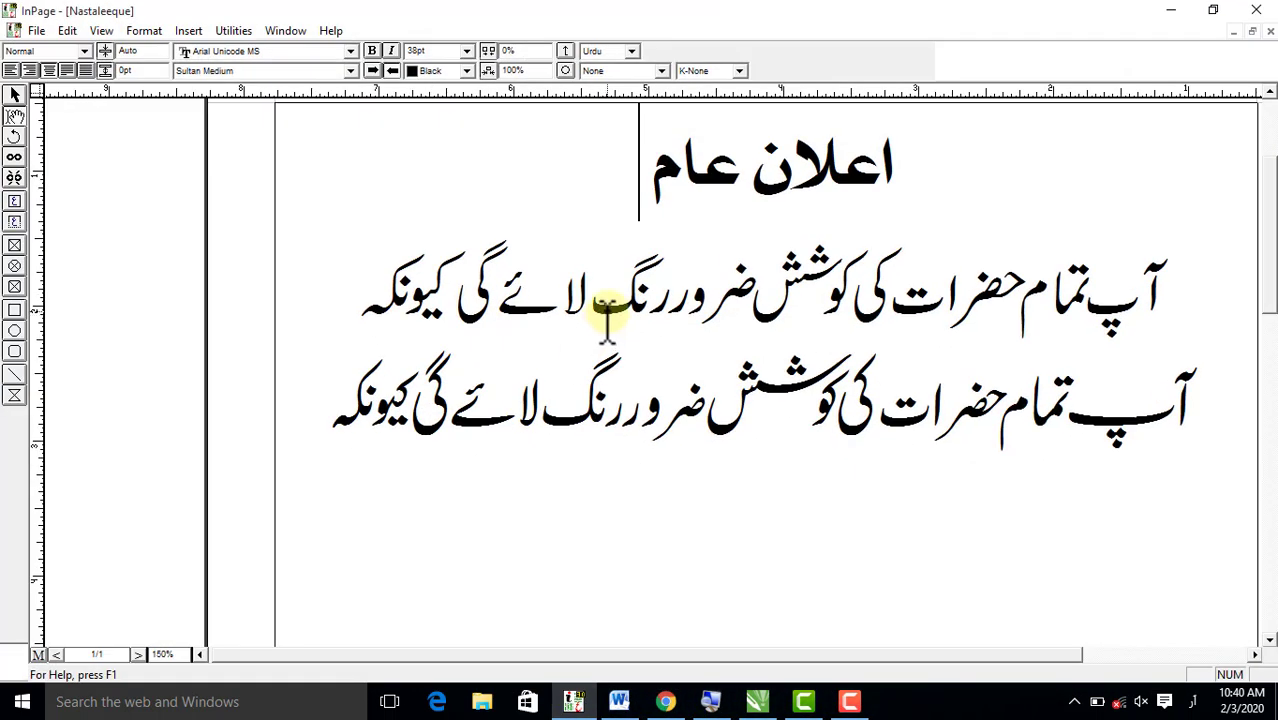
pyautogui.click(752, 168)
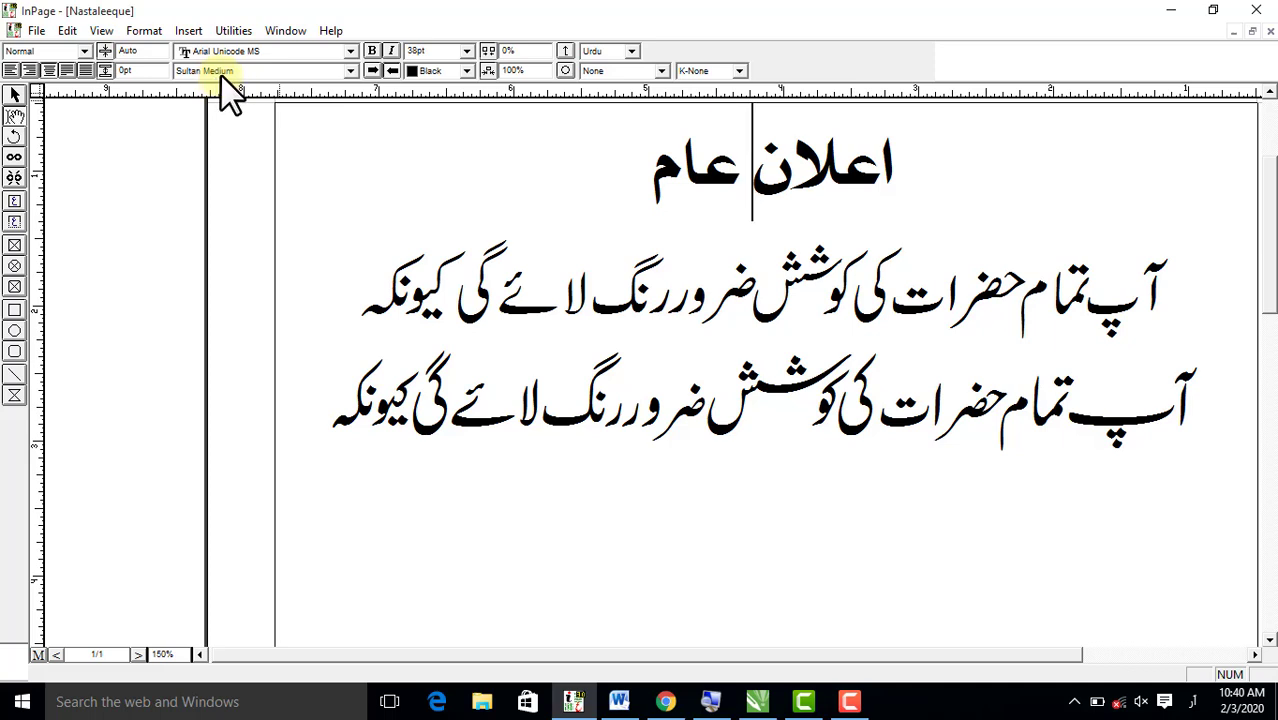
pyautogui.click(610, 205)
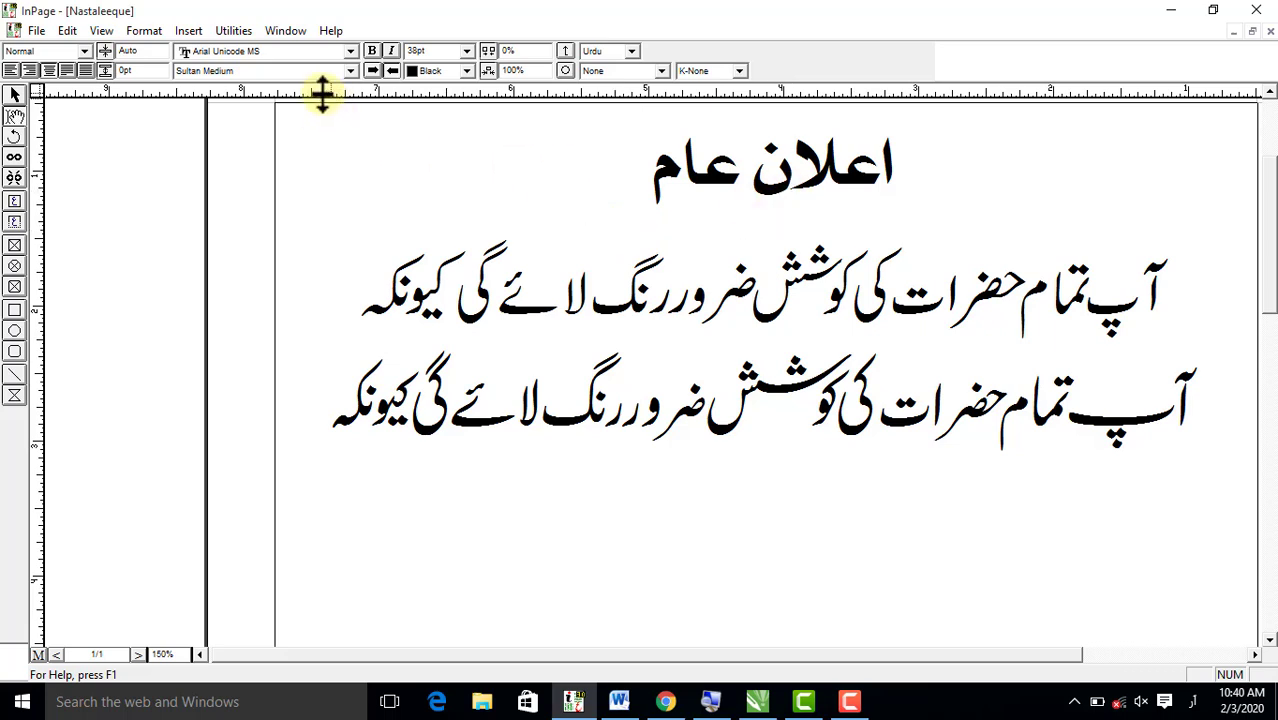
# Browse the available Urdu fonts, jumping to the names starting with B, and return to the page.
pyautogui.click(350, 70)
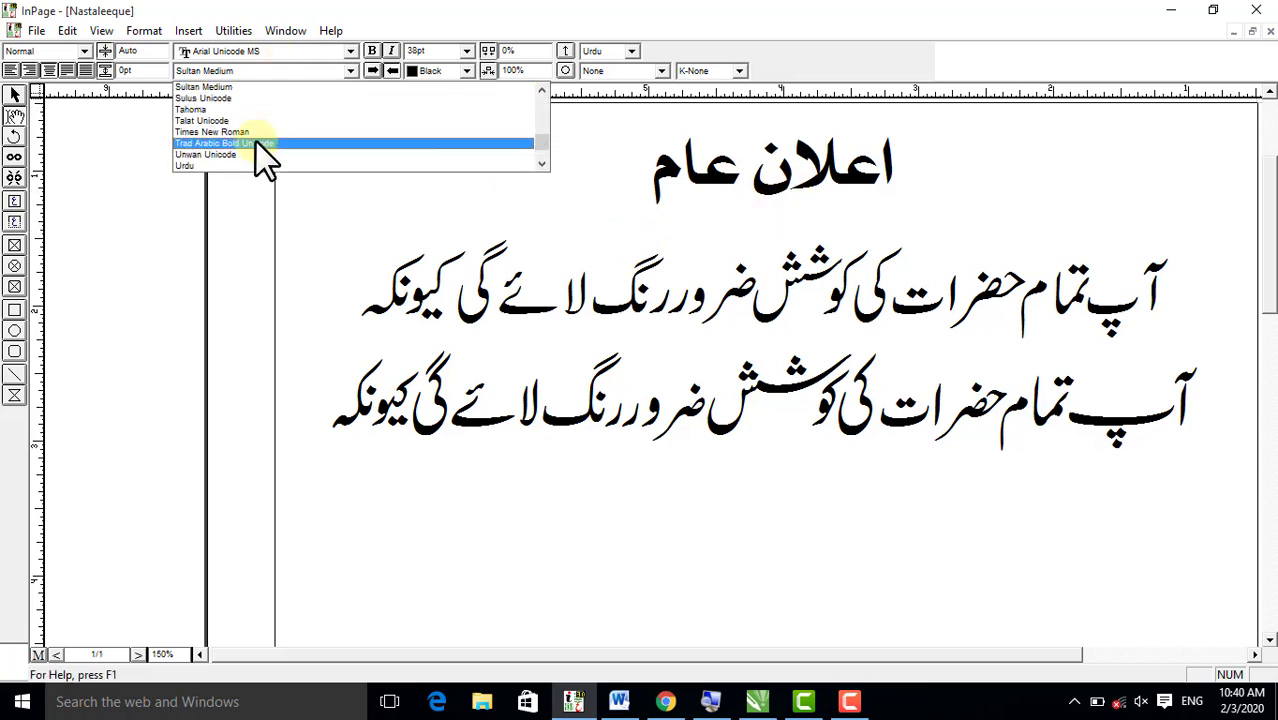
pyautogui.press('b')
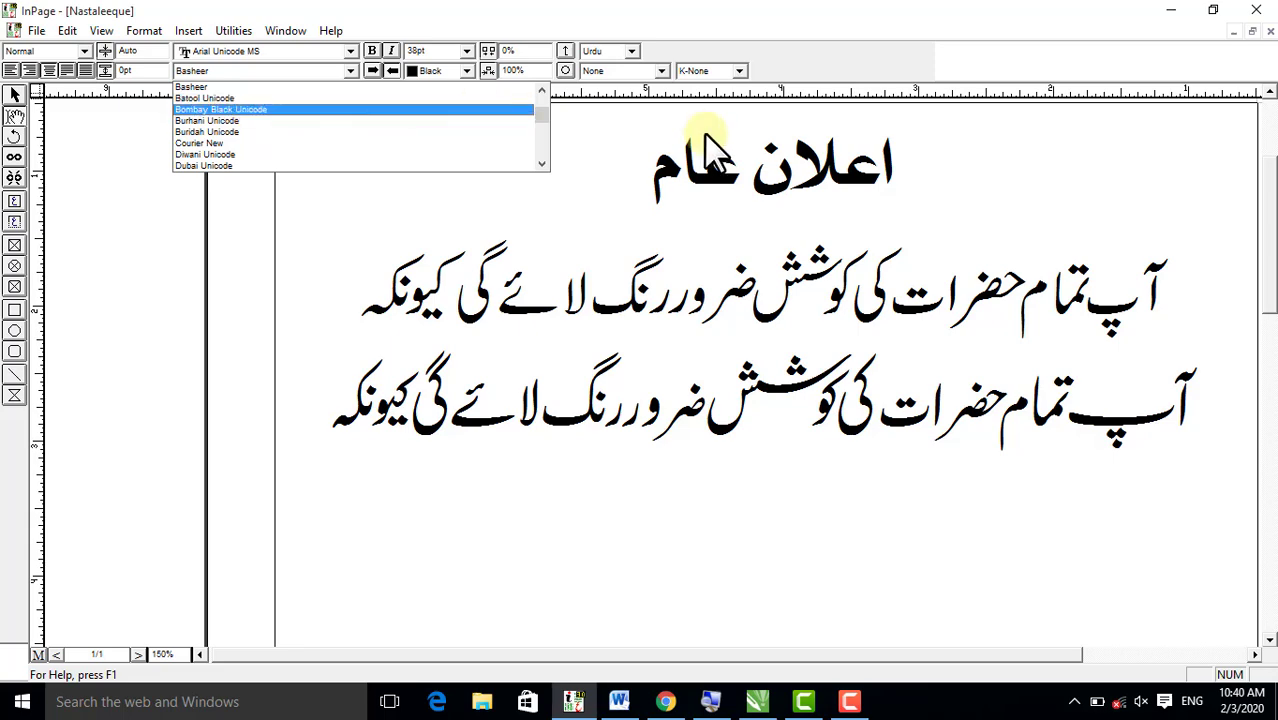
pyautogui.click(675, 180)
pyautogui.click(585, 177)
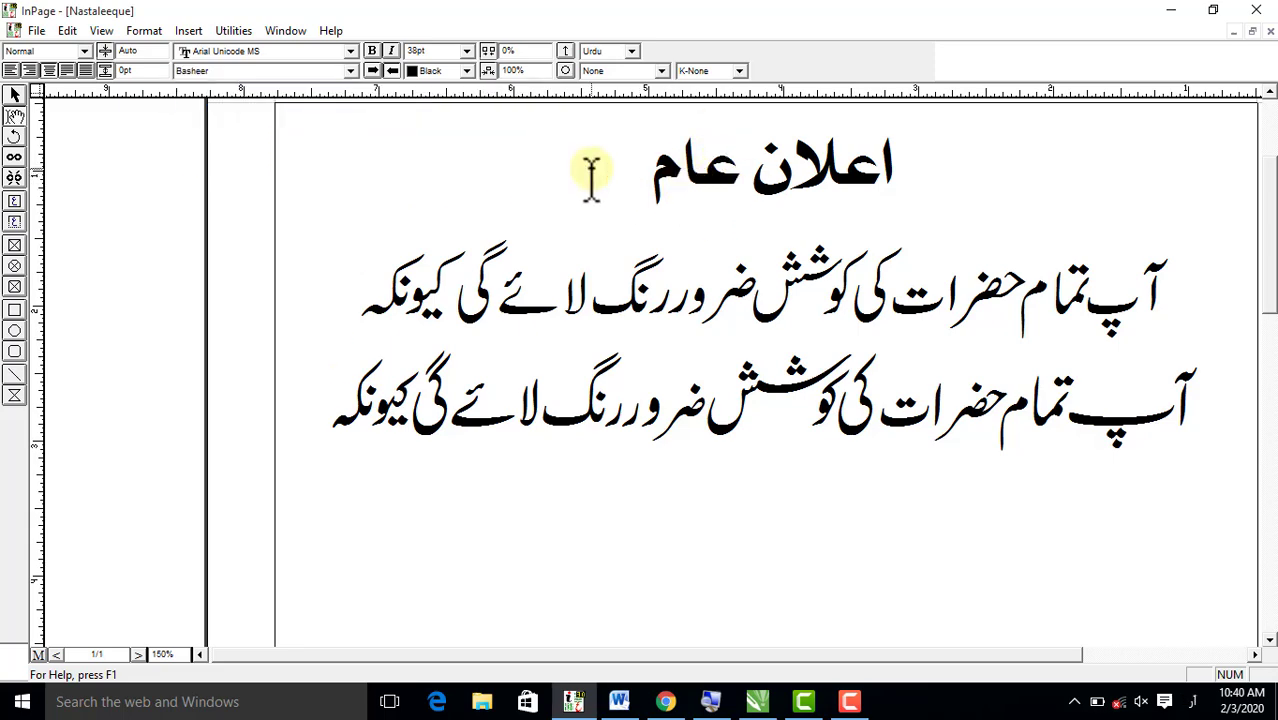
# Switch to Word and minimize the open windows to get back to the desktop.
pyautogui.click(622, 702)
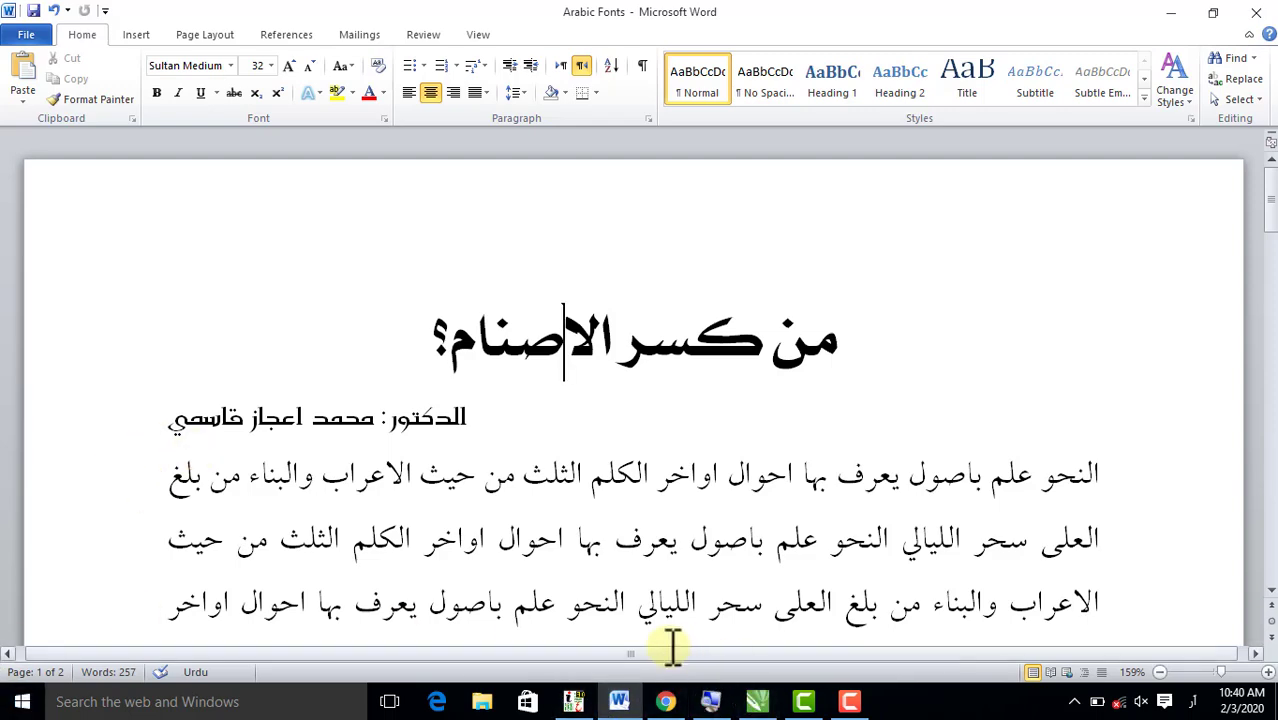
pyautogui.click(1171, 12)
pyautogui.click(1171, 10)
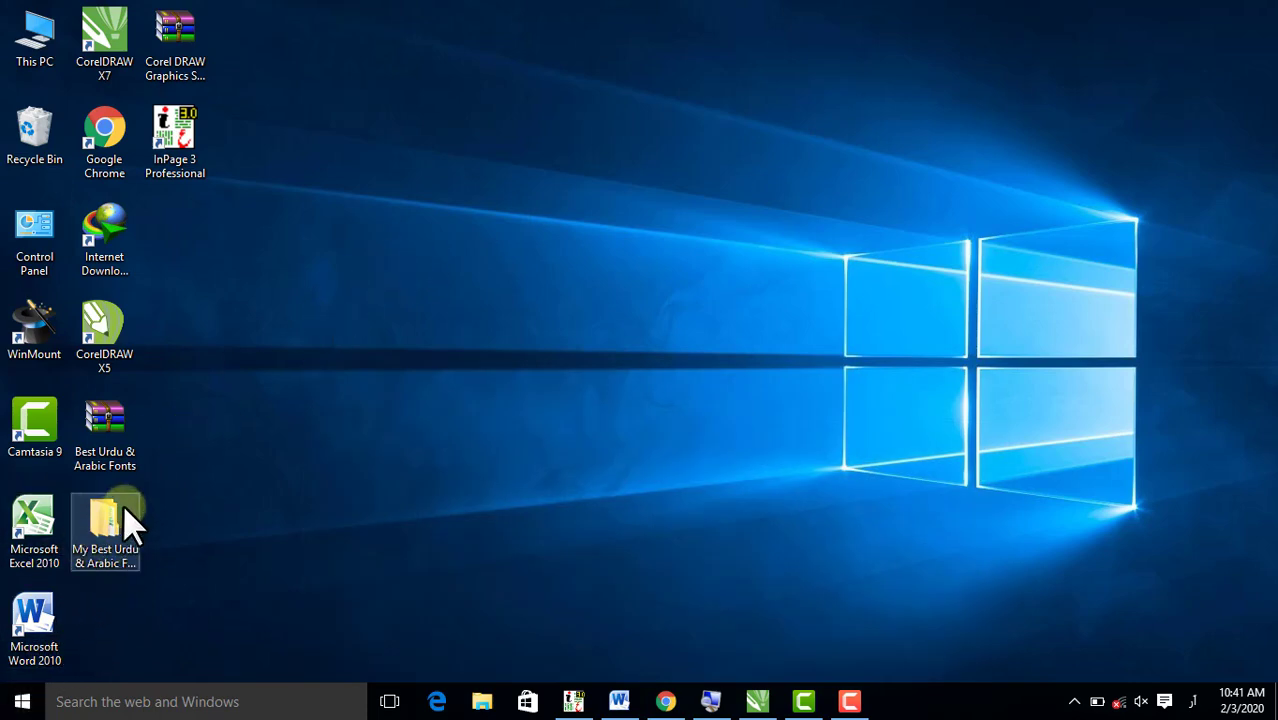
# Look at the extraction options for the Best Urdu & Arabic Fonts archive on the desktop without extracting it.
pyautogui.rightClick(107, 418)
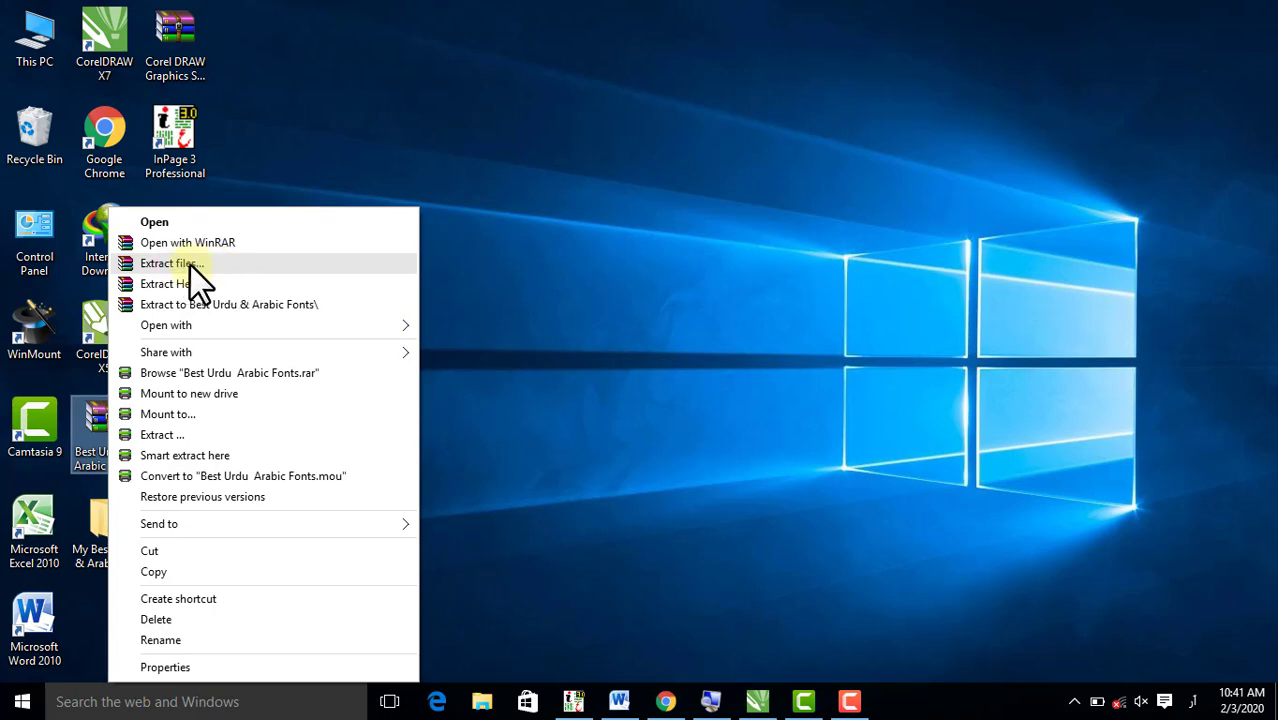
pyautogui.click(675, 299)
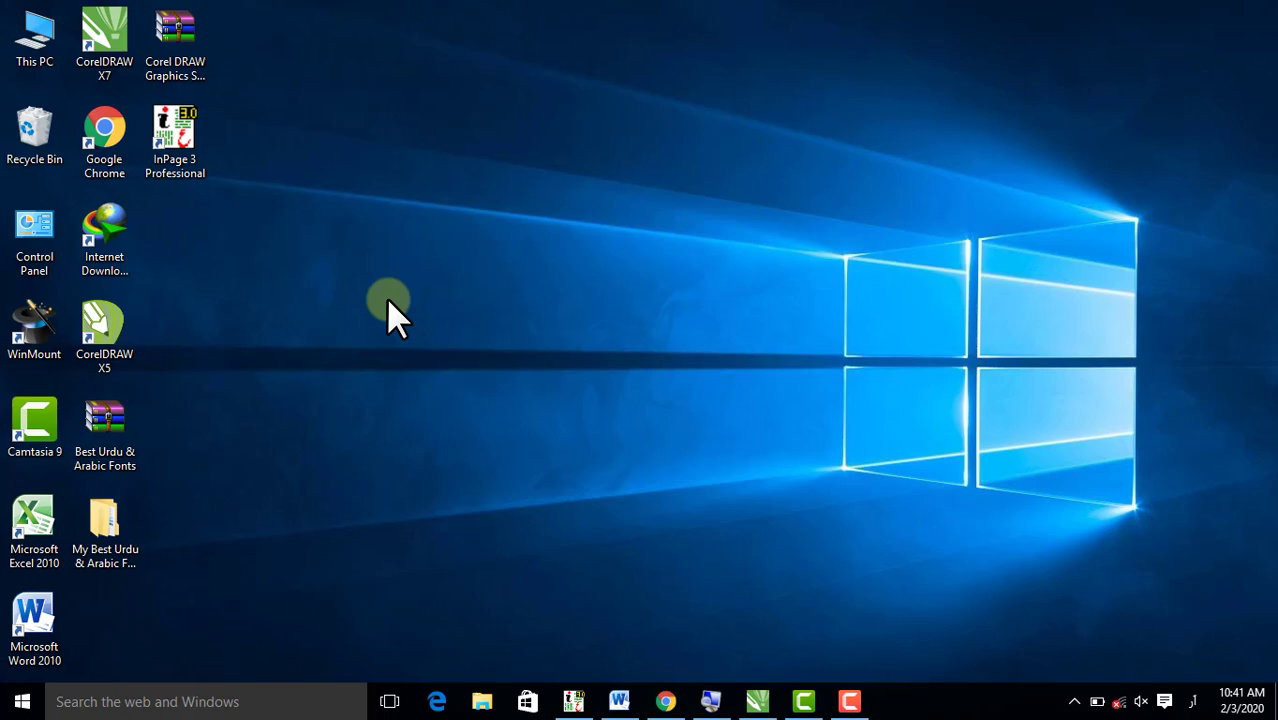
pyautogui.click(135, 437)
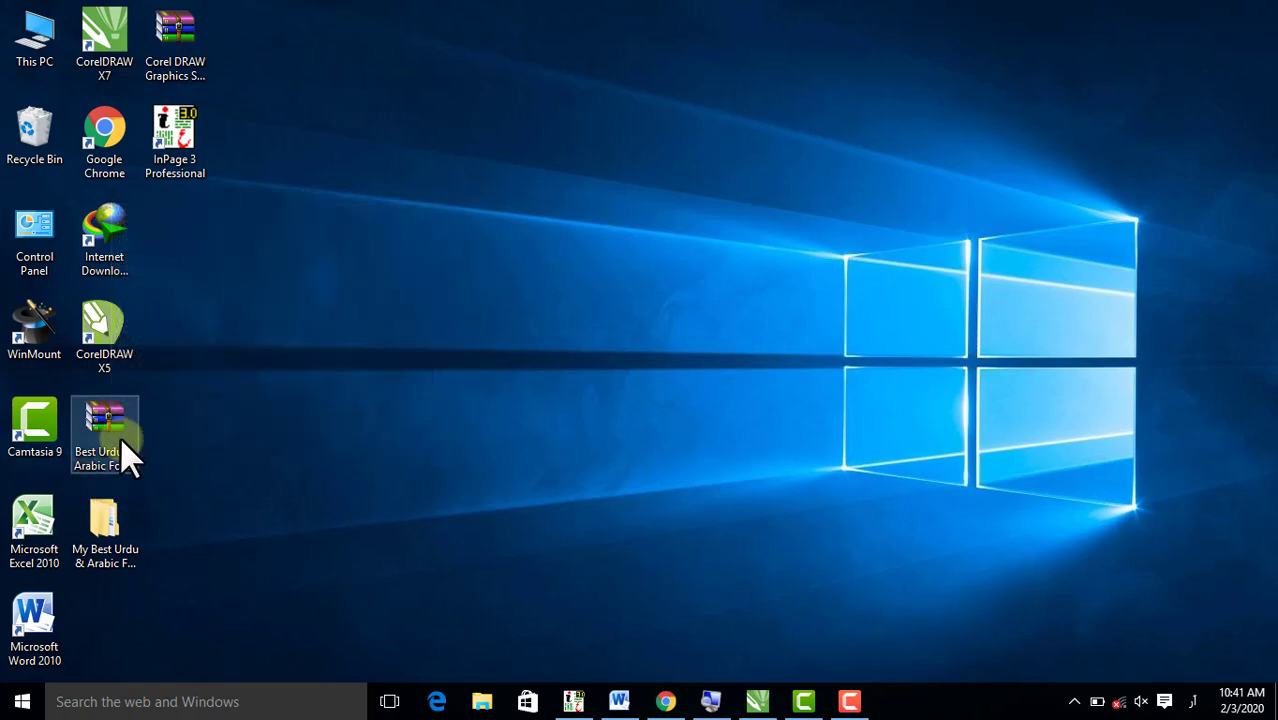
pyautogui.moveTo(122, 440)
pyautogui.click(260, 446)
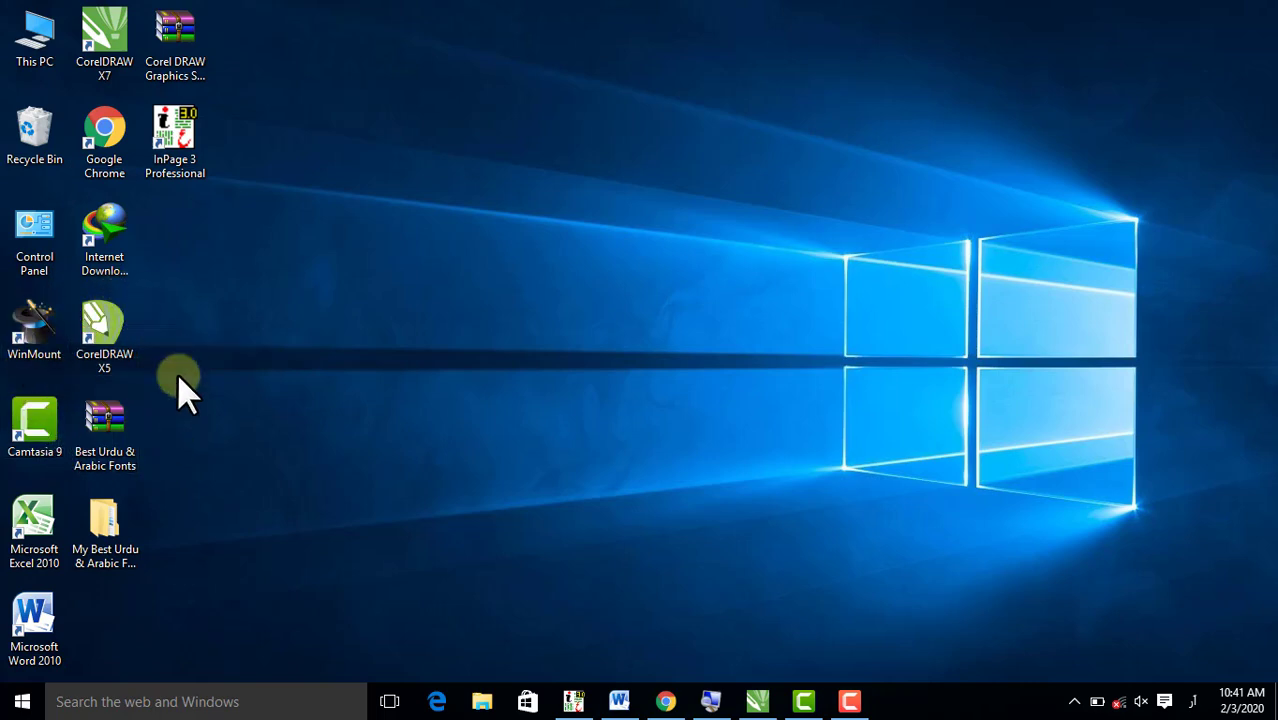
# Open the My Best Urdu & Arabic Fonts folder on the desktop and the folder of the same name inside it.
pyautogui.click(107, 411)
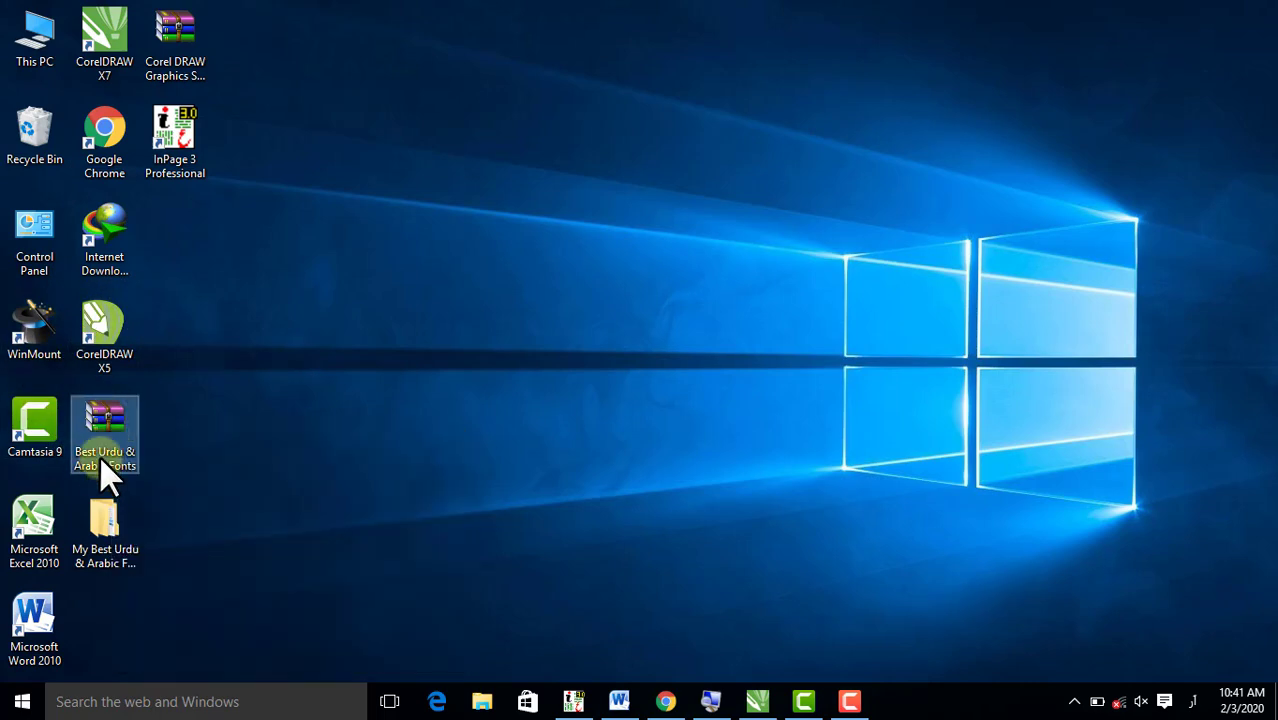
pyautogui.doubleClick(105, 520)
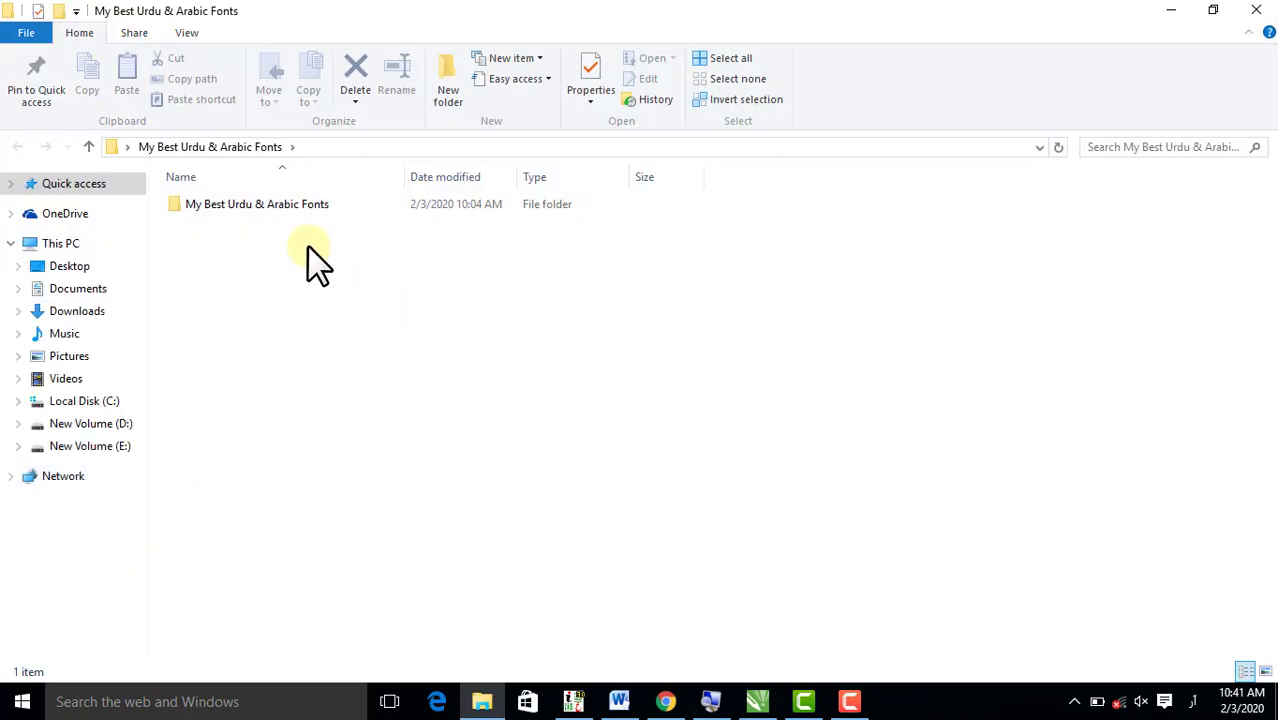
pyautogui.doubleClick(297, 204)
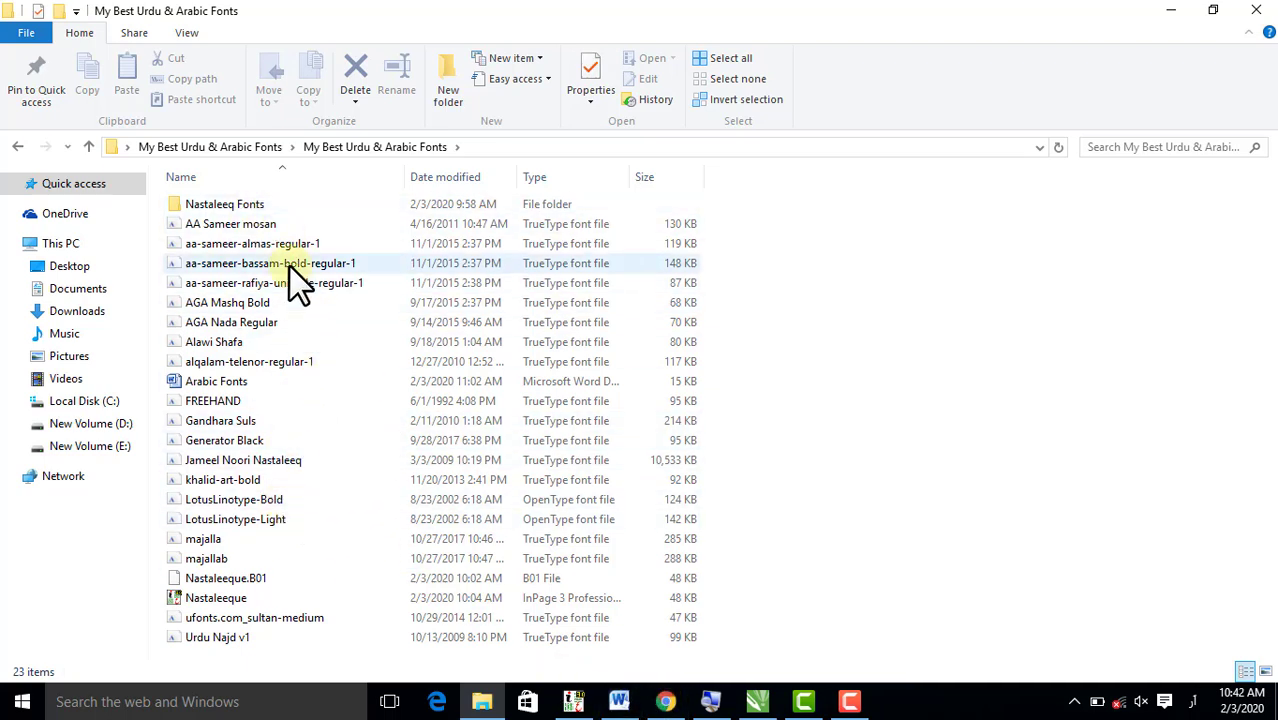
# Switch to Word and compare the fonts of the large title and the author line beneath it.
pyautogui.click(620, 700)
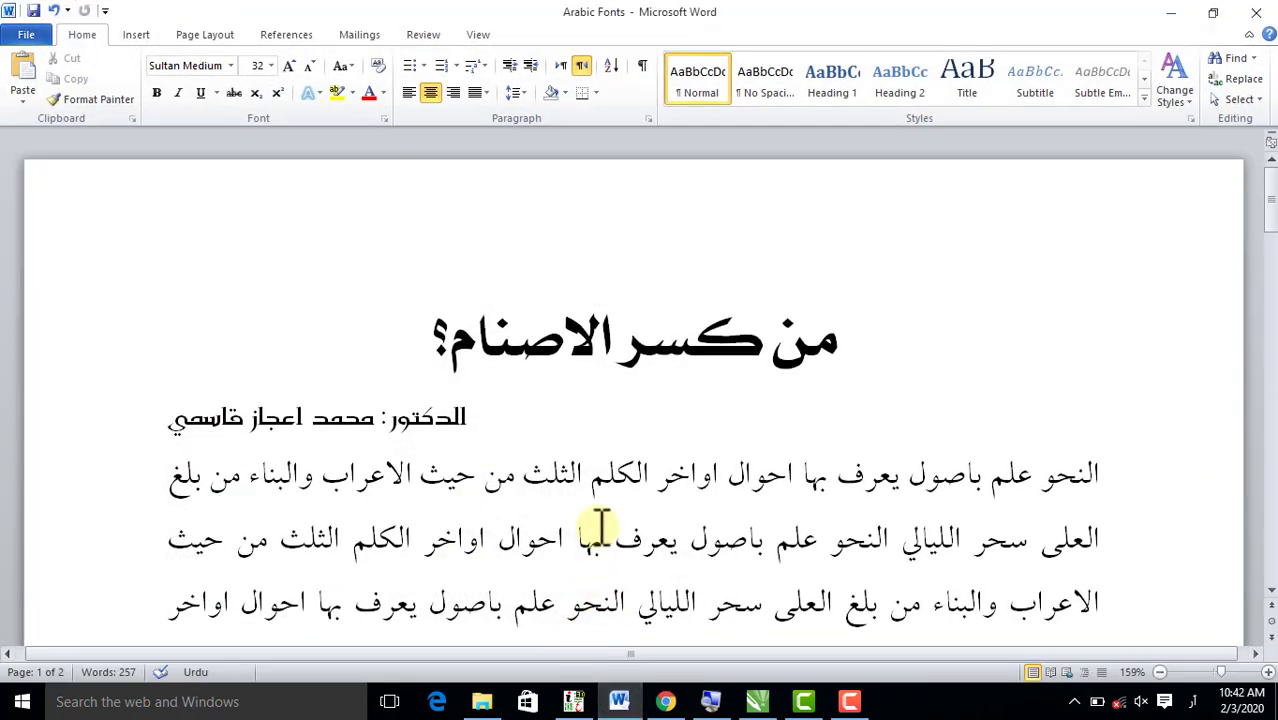
pyautogui.click(516, 345)
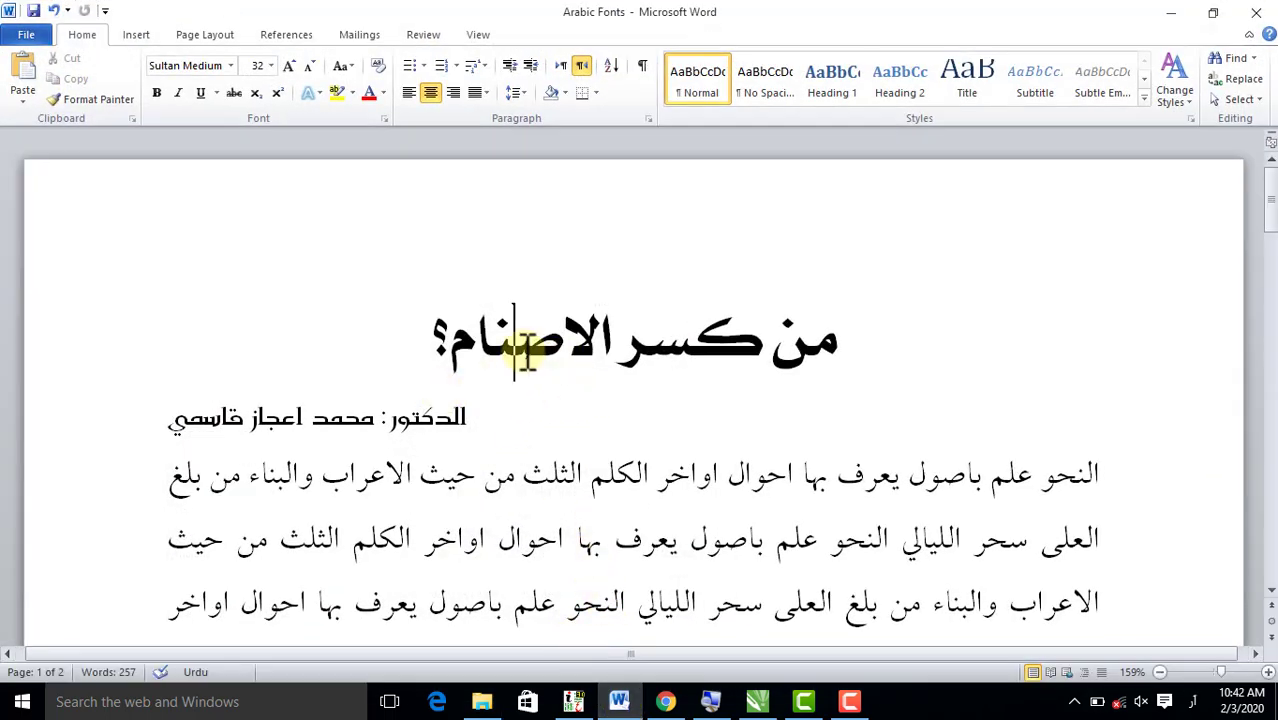
pyautogui.click(280, 416)
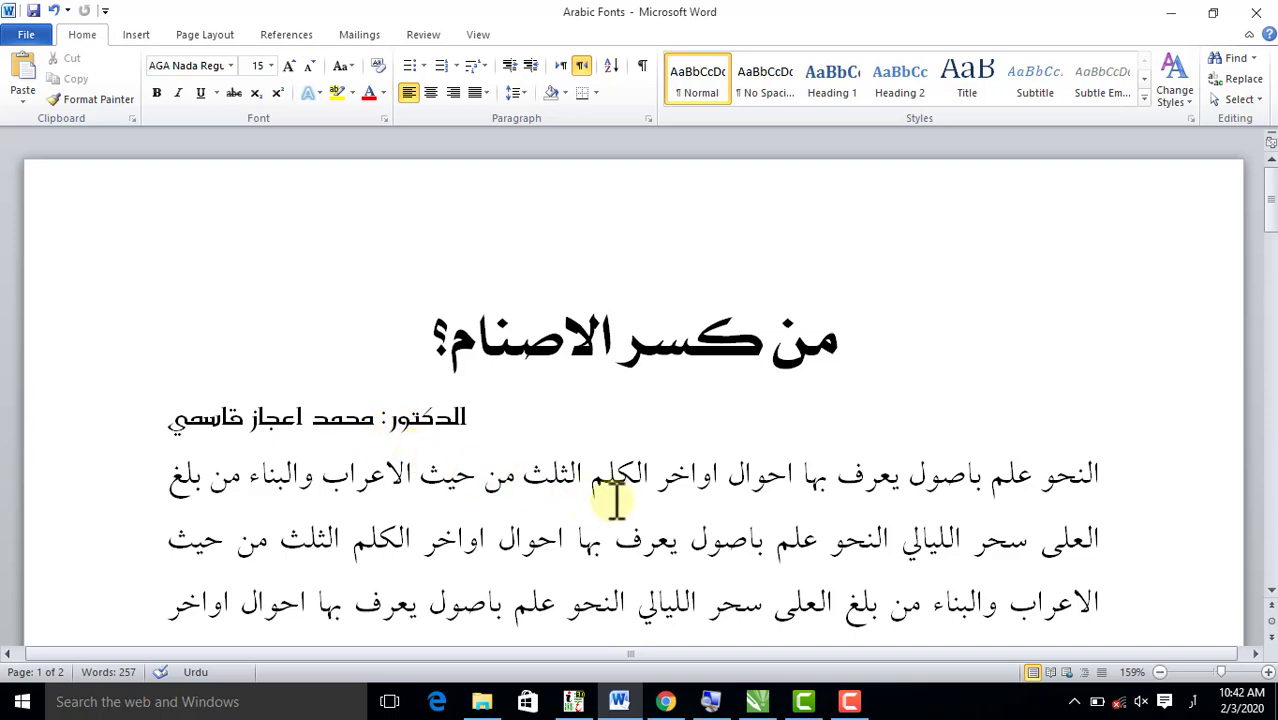
pyautogui.click(599, 338)
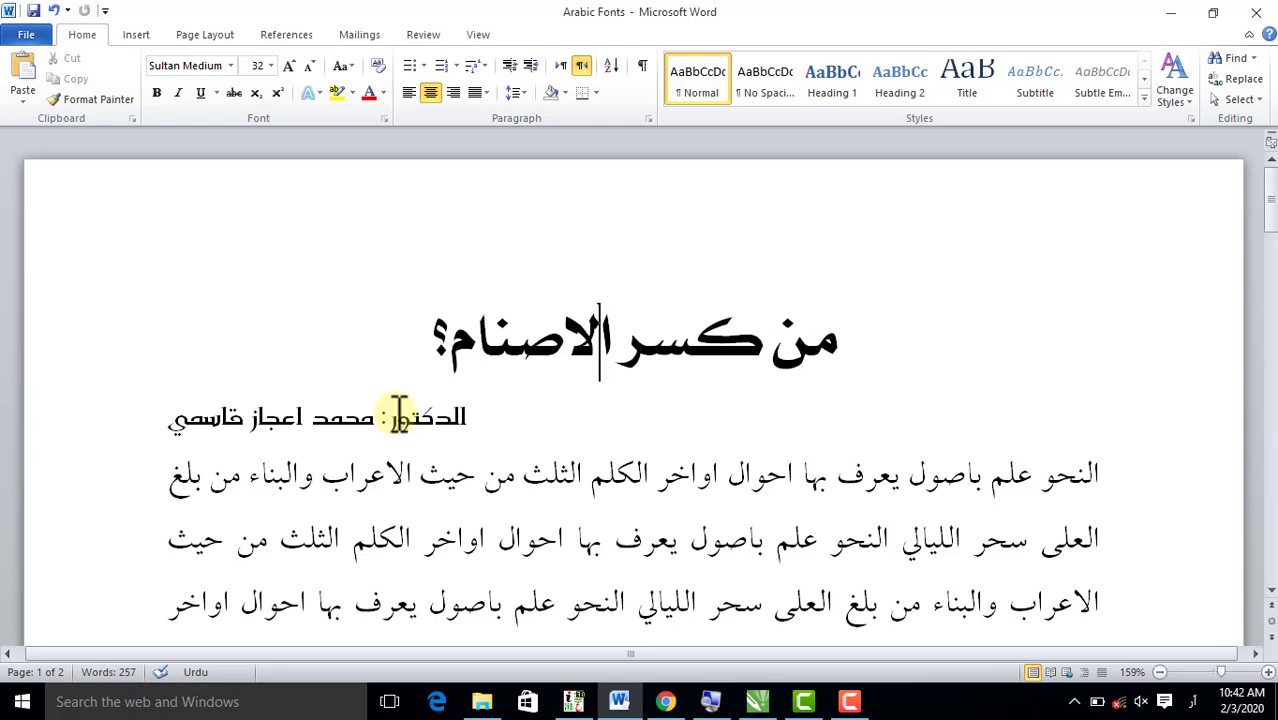
# Check the fonts of the author line and the first body paragraph.
pyautogui.scroll(-2, 399, 408)
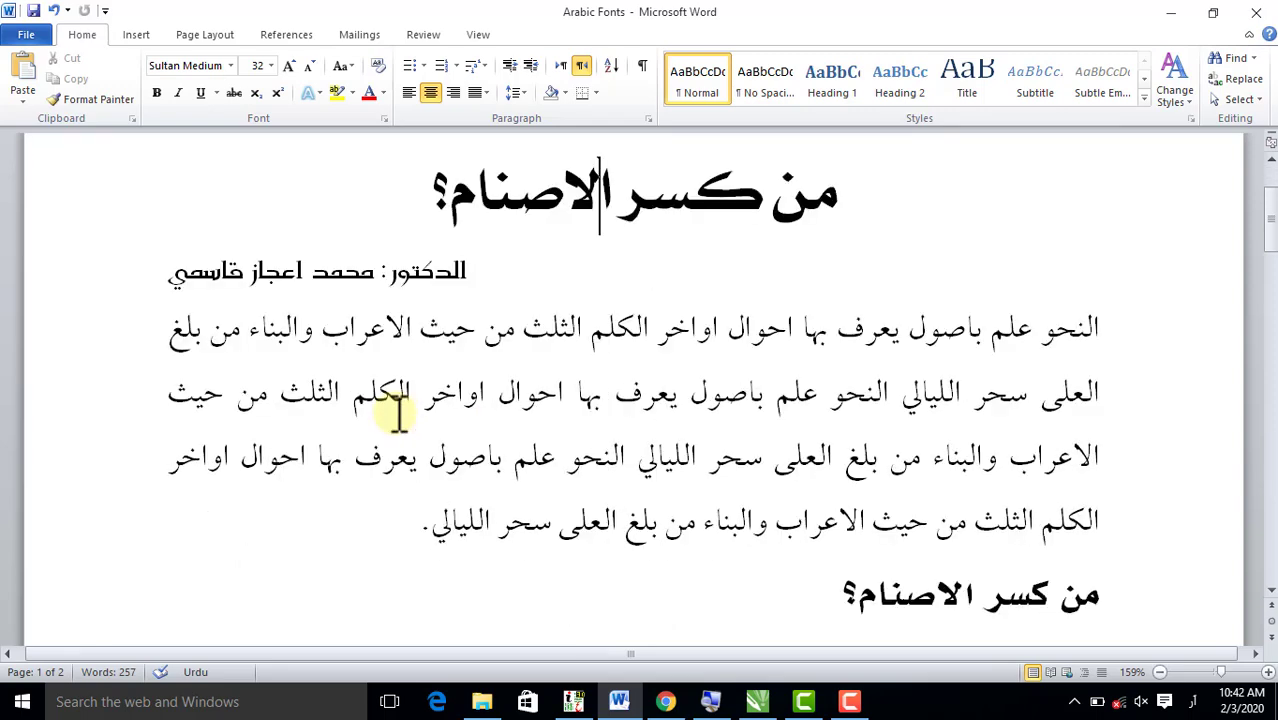
pyautogui.click(347, 272)
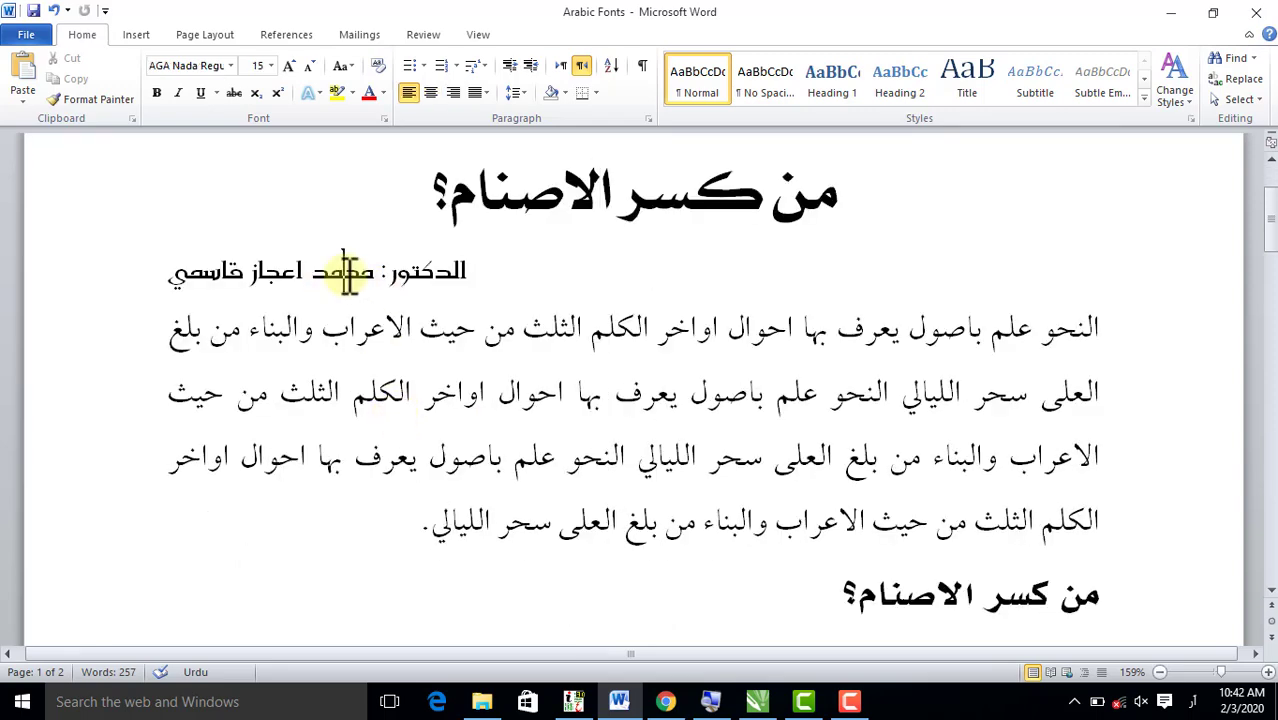
pyautogui.click(668, 390)
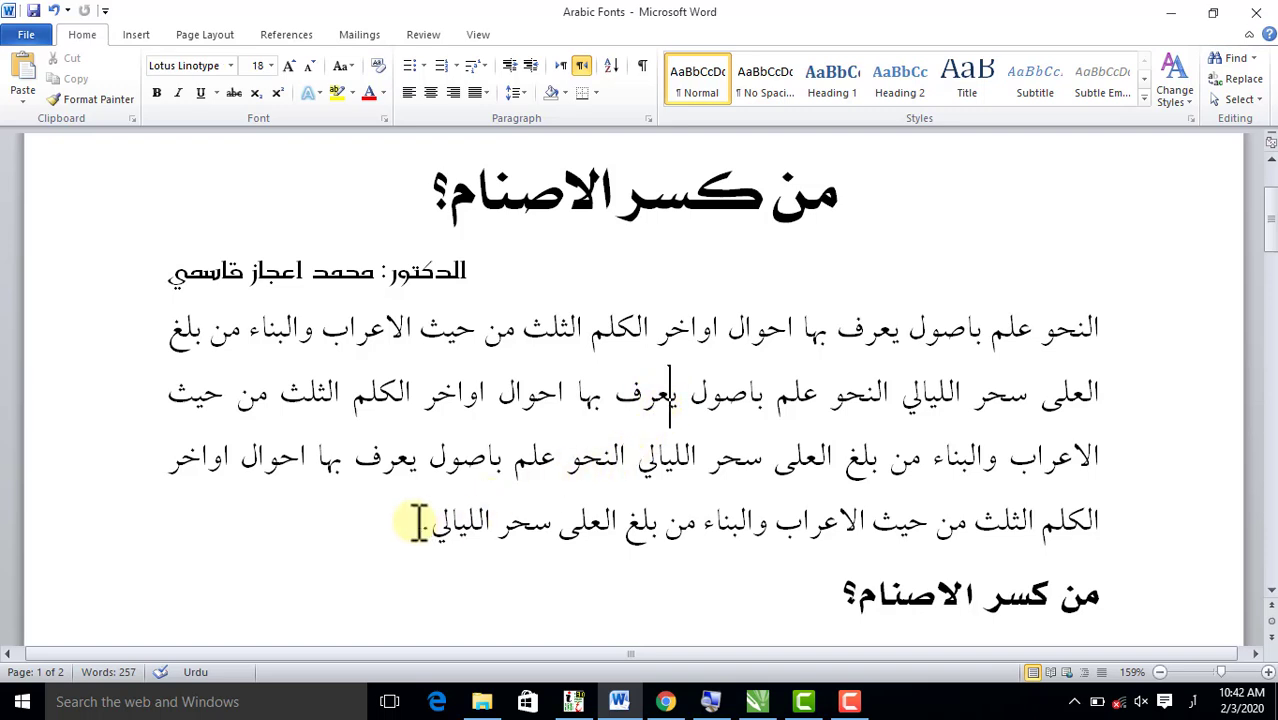
pyautogui.click(747, 393)
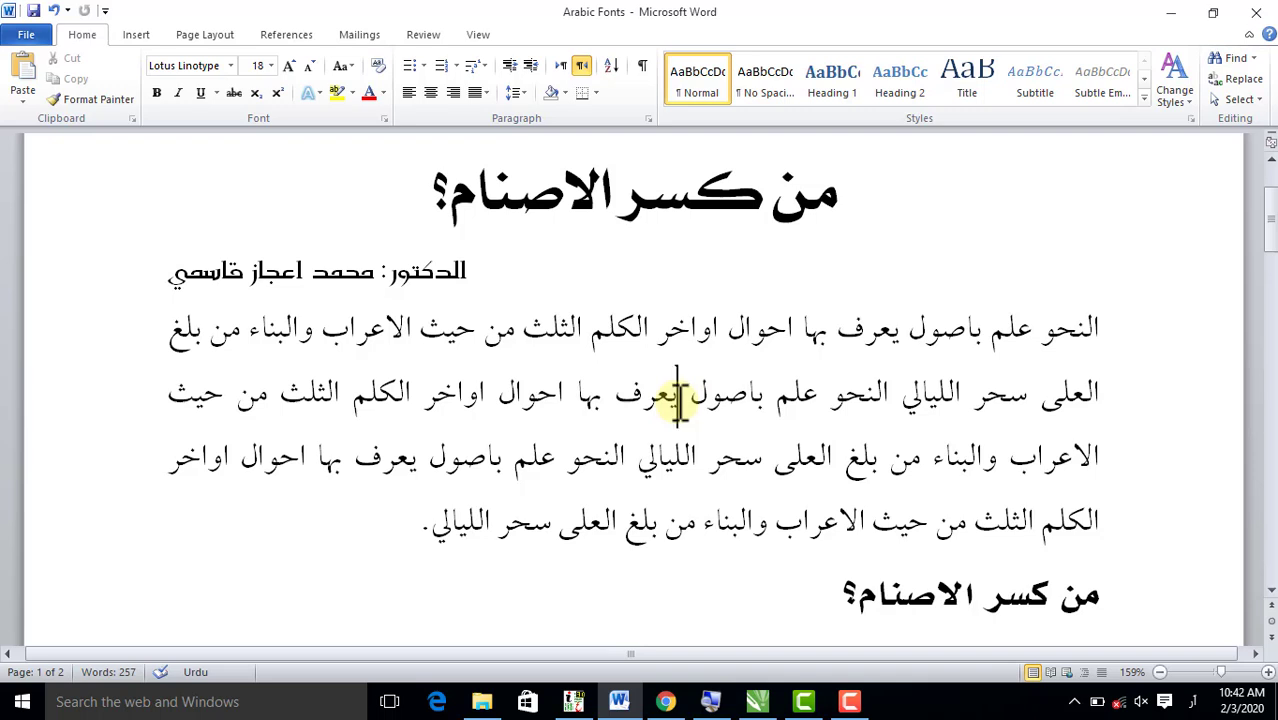
pyautogui.click(428, 400)
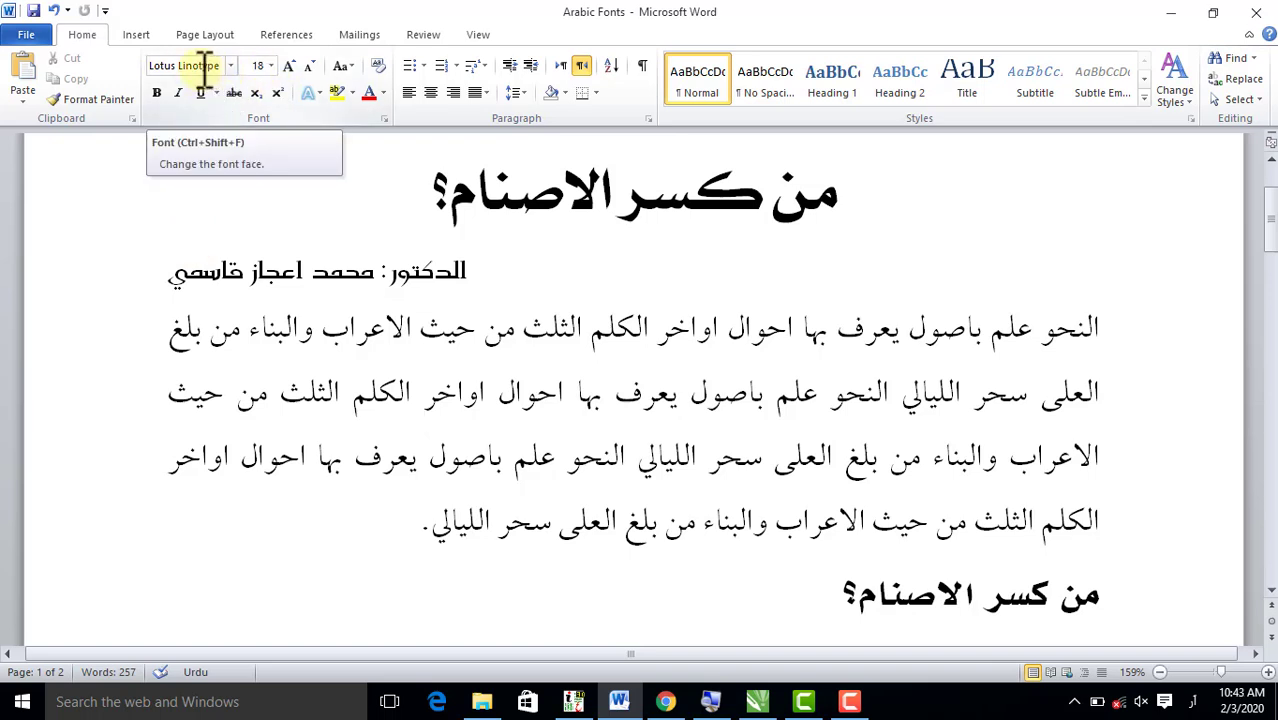
# Switch to File Explorer and locate the AGA Nada Regular and LotusLinotype-Light font files in the fonts folder.
pyautogui.click(482, 701)
pyautogui.click(250, 322)
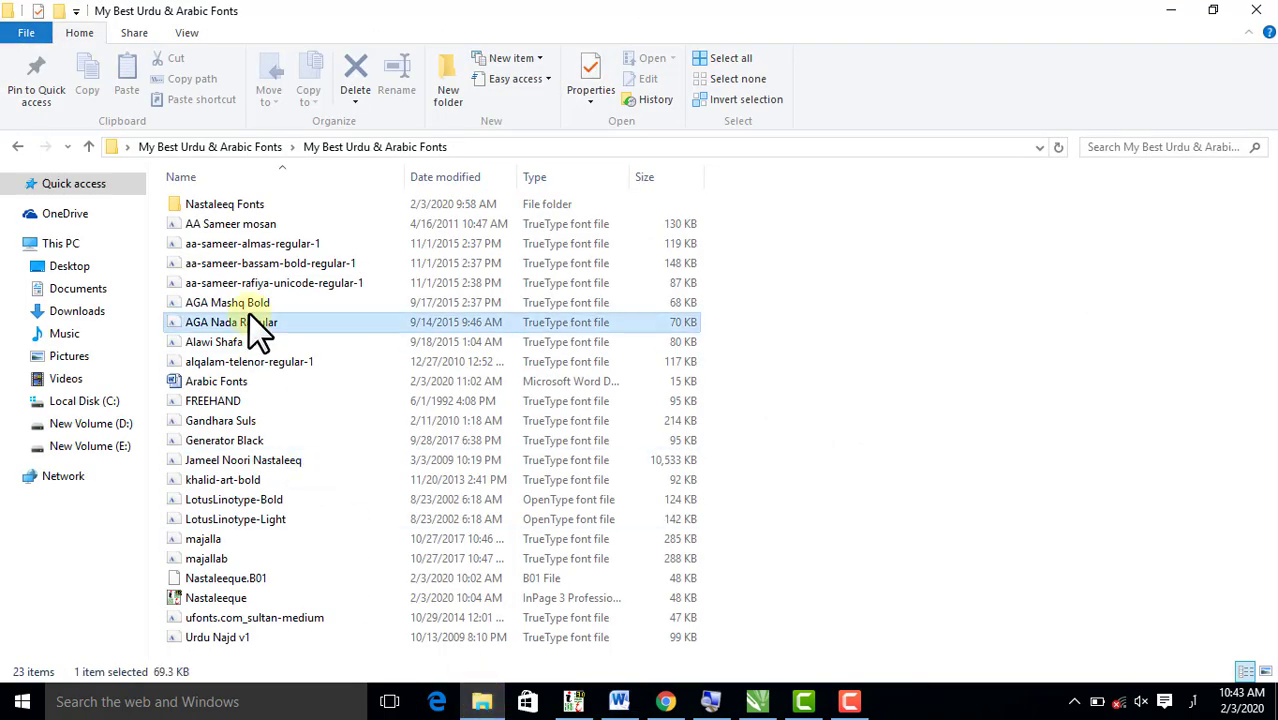
pyautogui.click(225, 520)
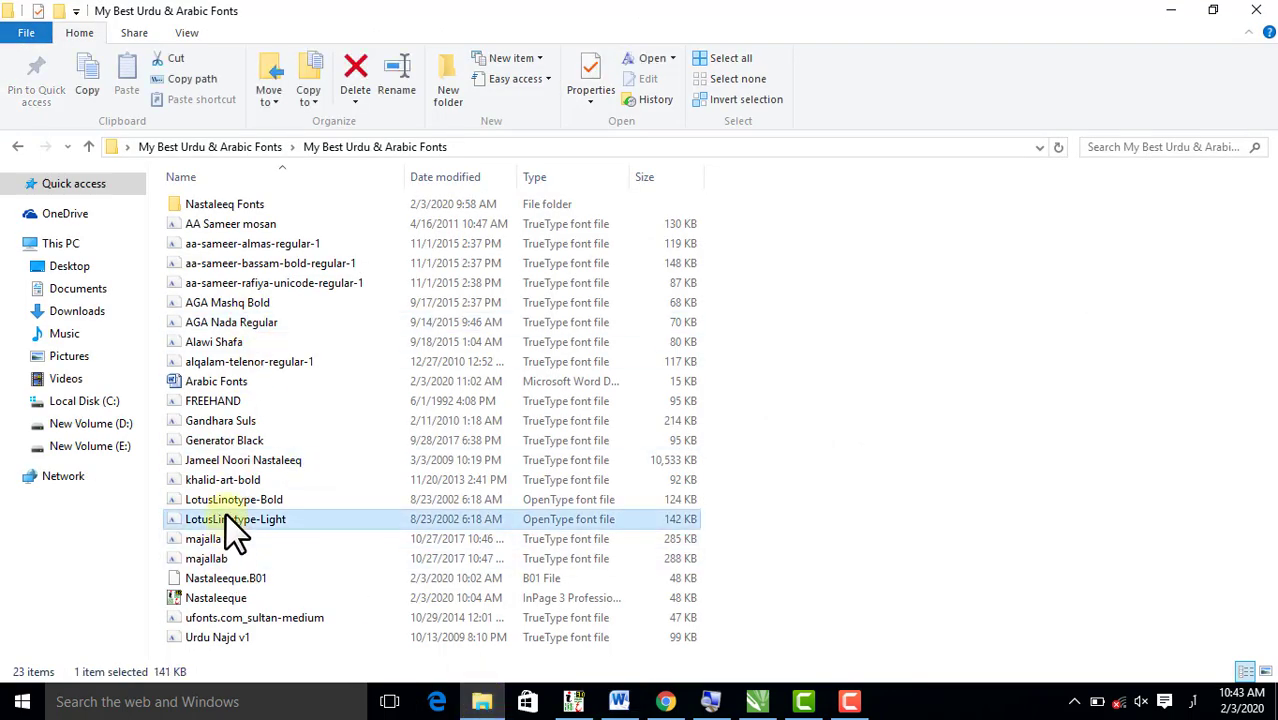
# Switch back to Word and examine the font of the second heading, above the second body paragraph.
pyautogui.click(619, 701)
pyautogui.scroll(-3, 800, 475)
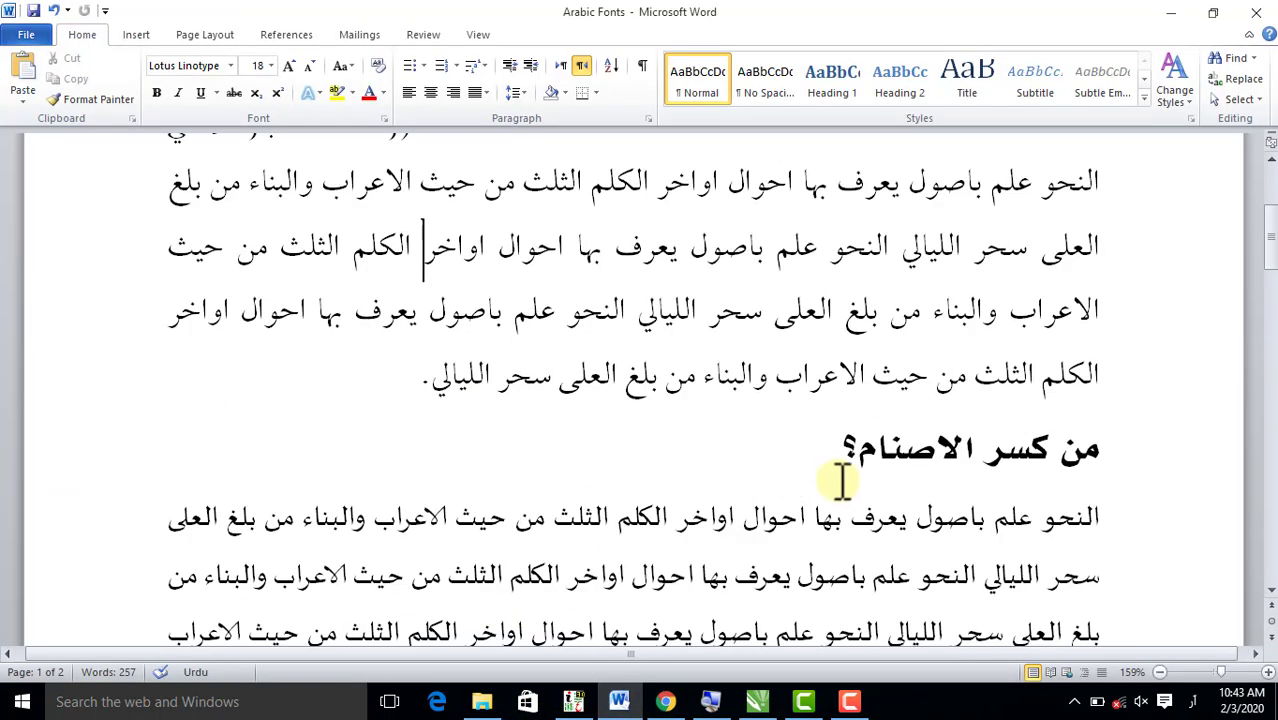
pyautogui.click(856, 448)
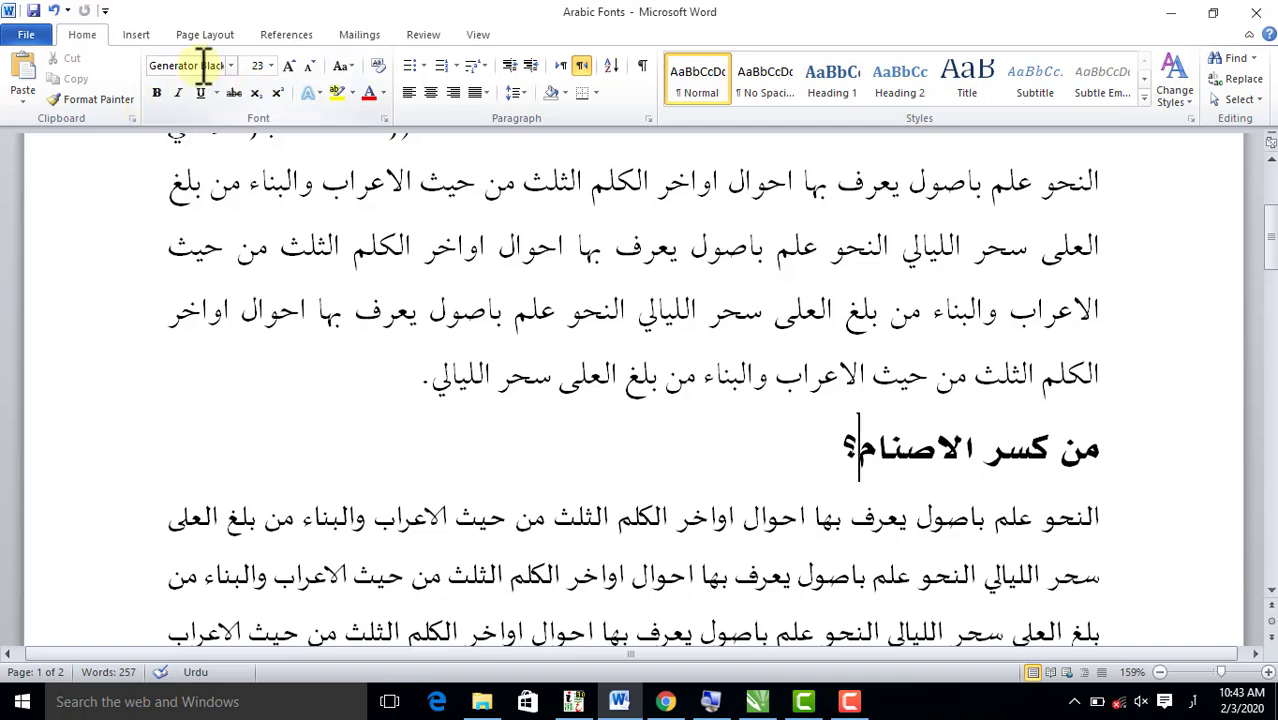
pyautogui.click(903, 450)
pyautogui.click(806, 432)
pyautogui.click(938, 451)
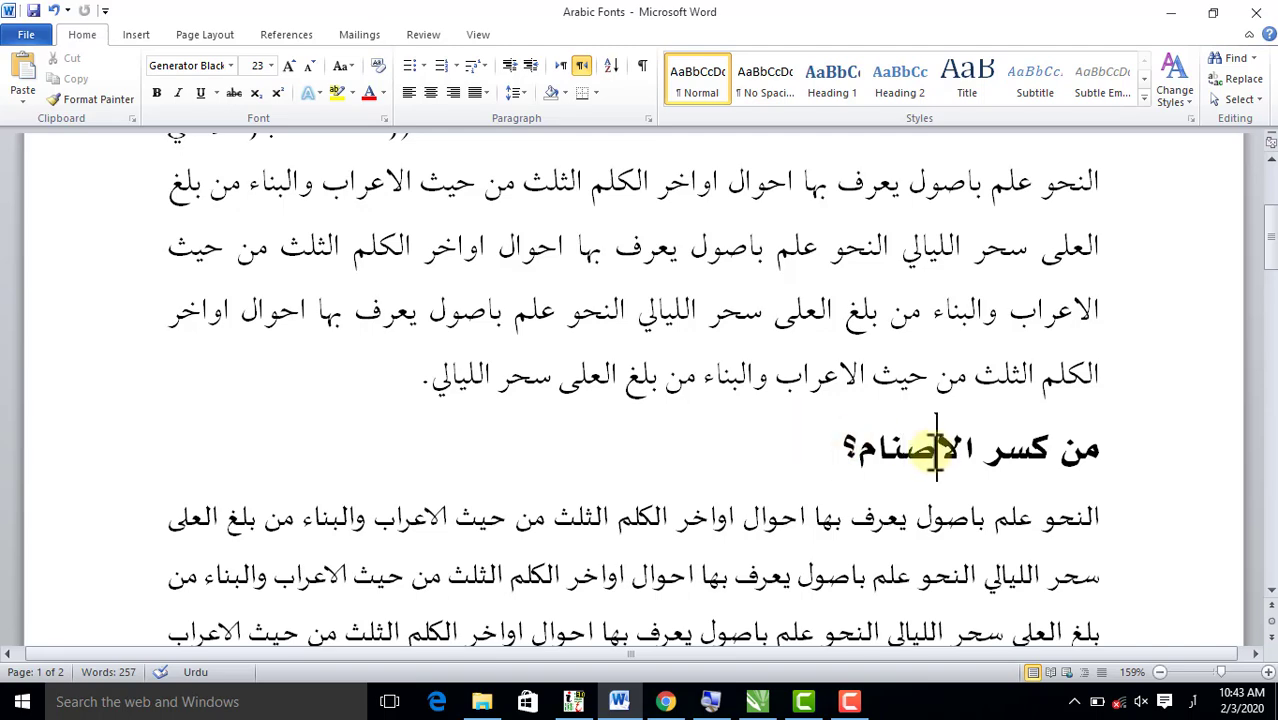
# Check the fonts of the second heading and the body paragraph directly below it.
pyautogui.click(919, 452)
pyautogui.scroll(-2, 919, 452)
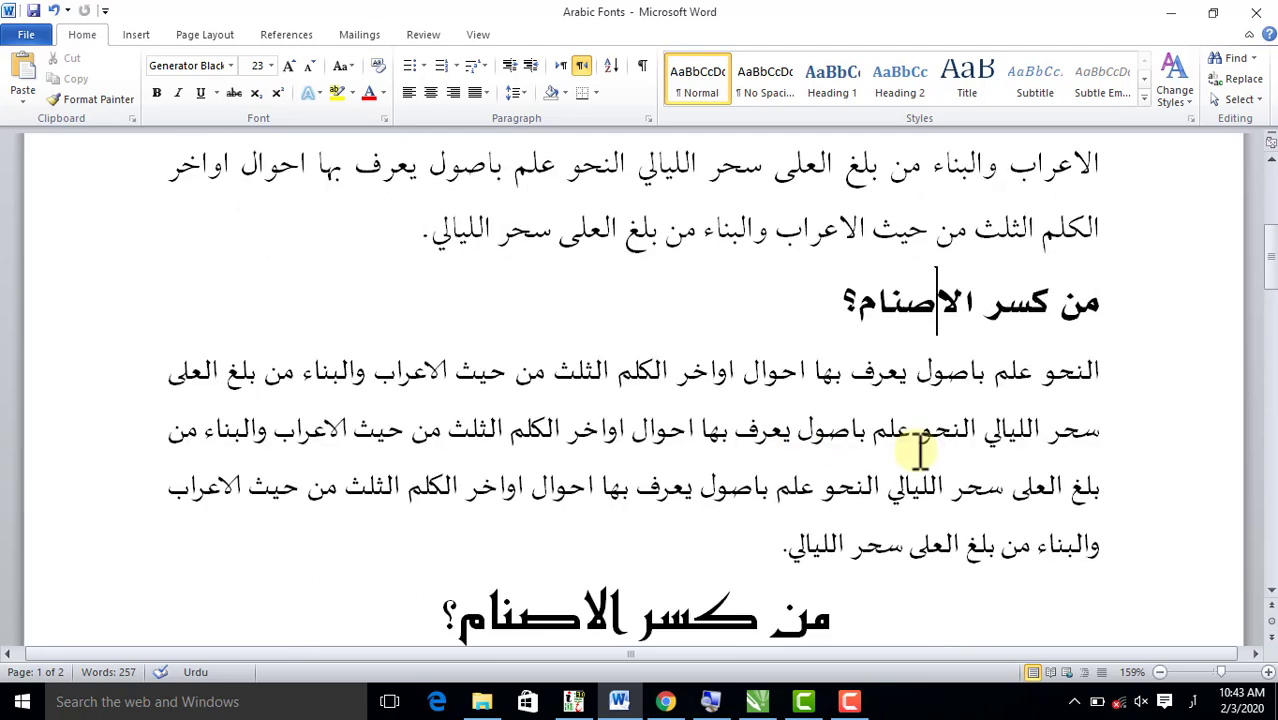
pyautogui.click(757, 430)
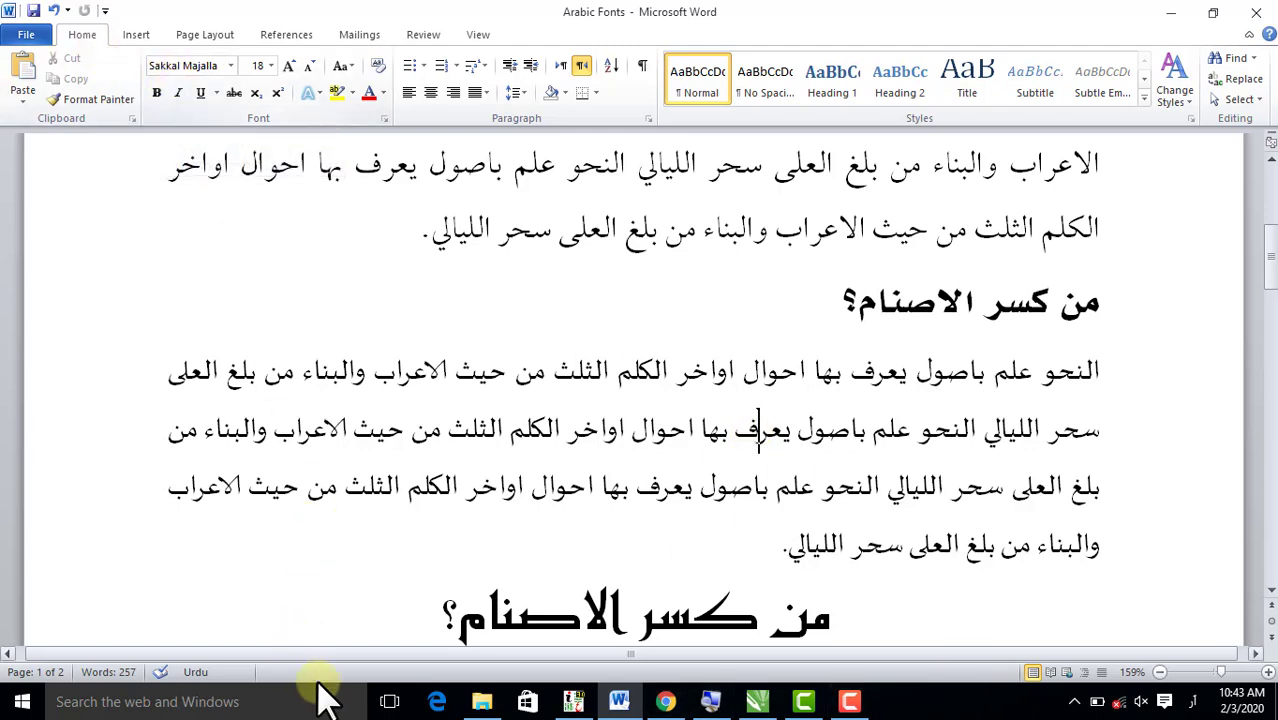
# Switch to File Explorer, locate the Generator Black and majalla font files, and preview majalla before closing its preview.
pyautogui.click(482, 701)
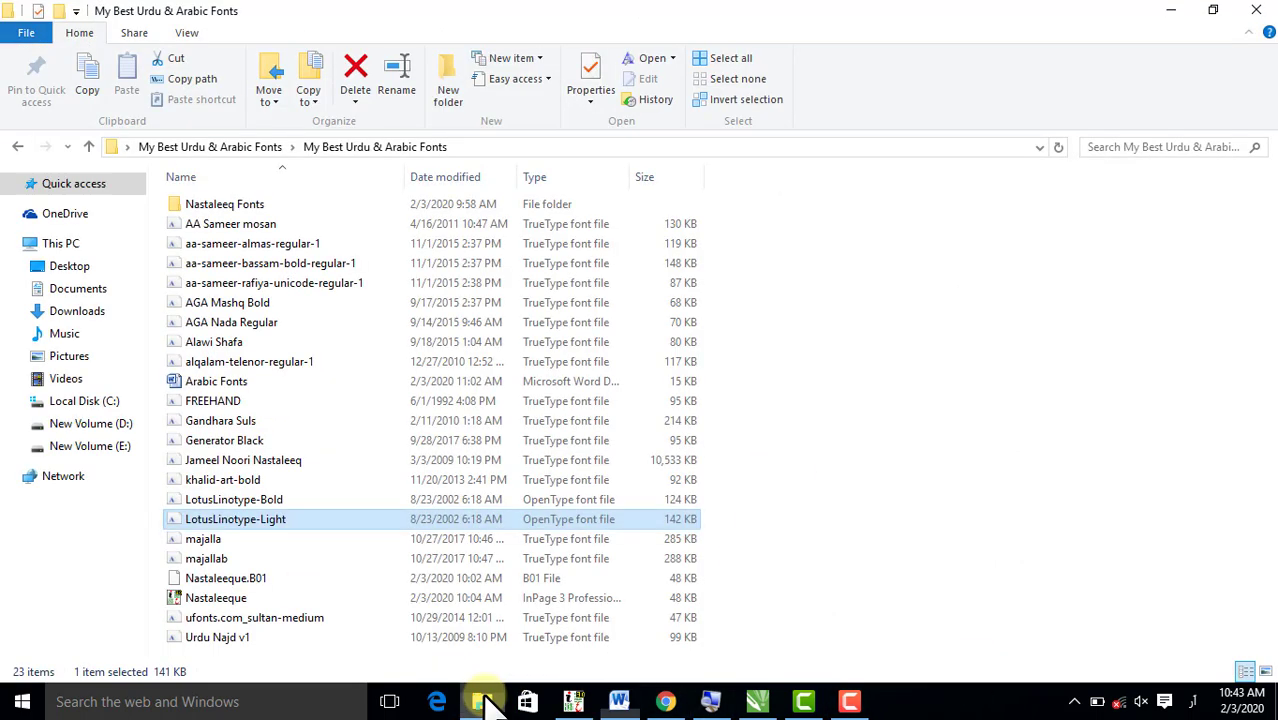
pyautogui.click(218, 442)
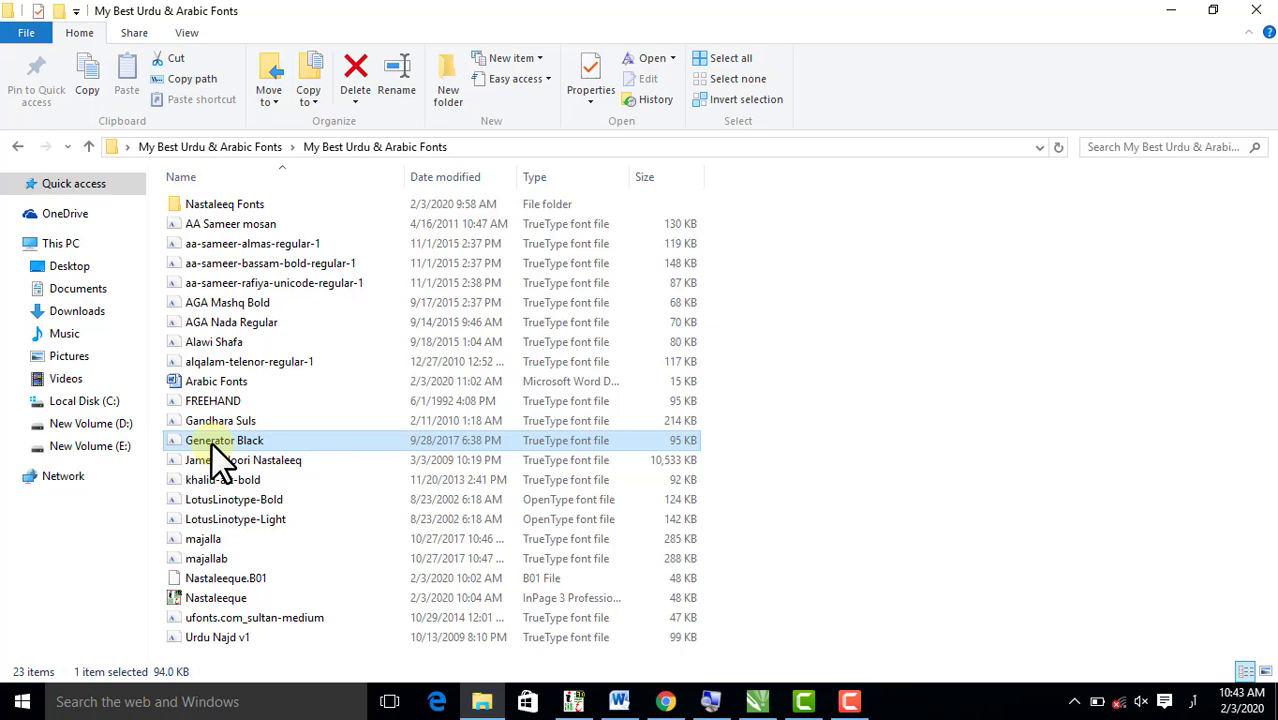
pyautogui.click(200, 478)
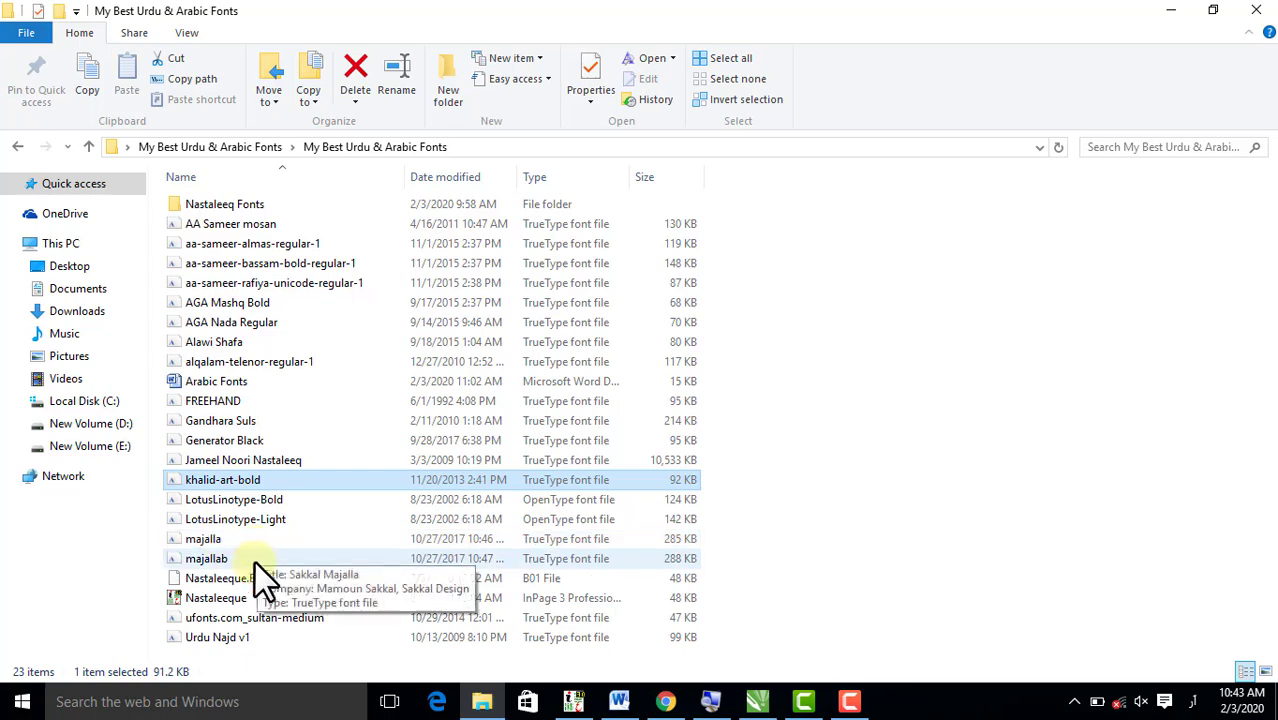
pyautogui.click(228, 540)
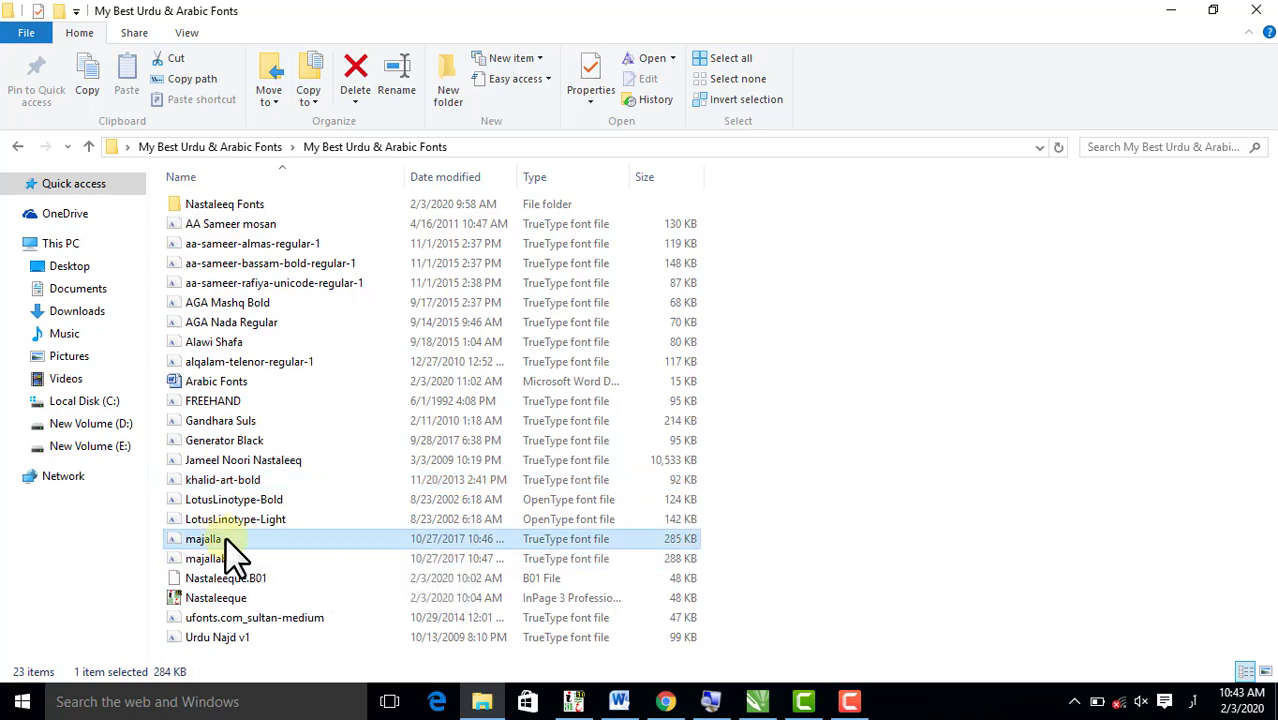
pyautogui.doubleClick(227, 540)
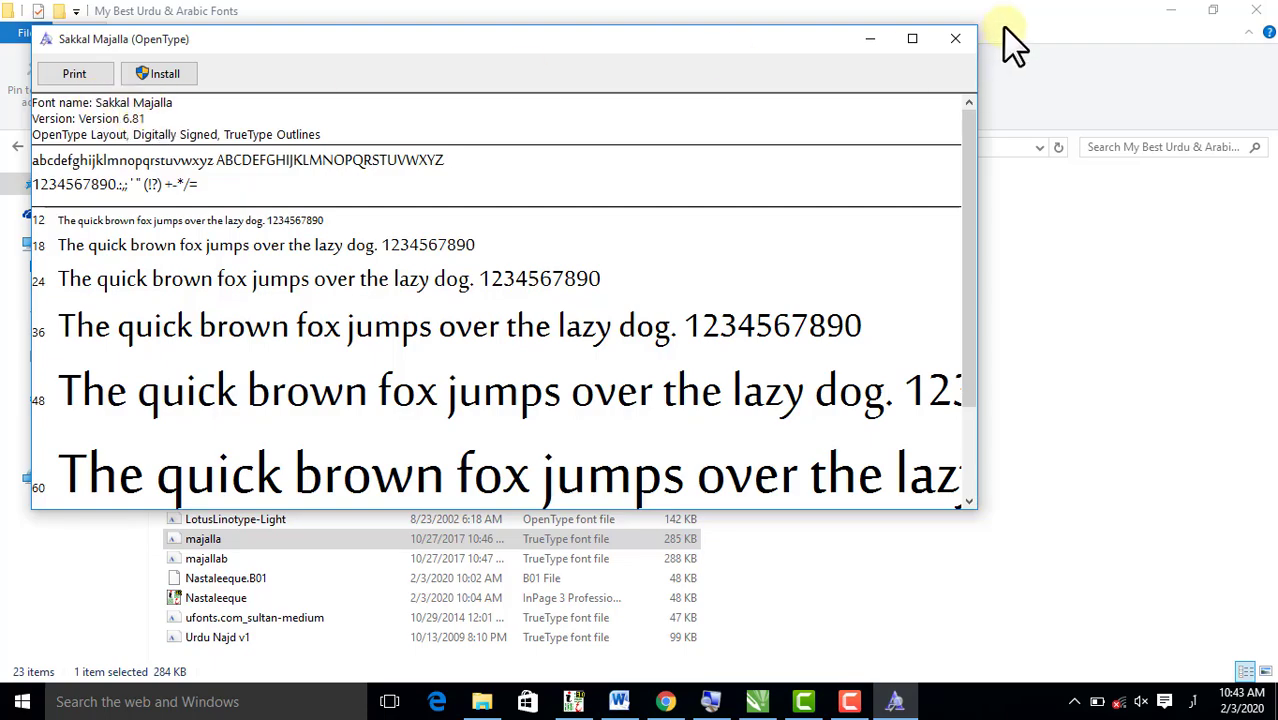
pyautogui.click(953, 38)
# Switch back to Word and compare the font of the second body paragraph with the paragraph above the heading.
pyautogui.click(619, 699)
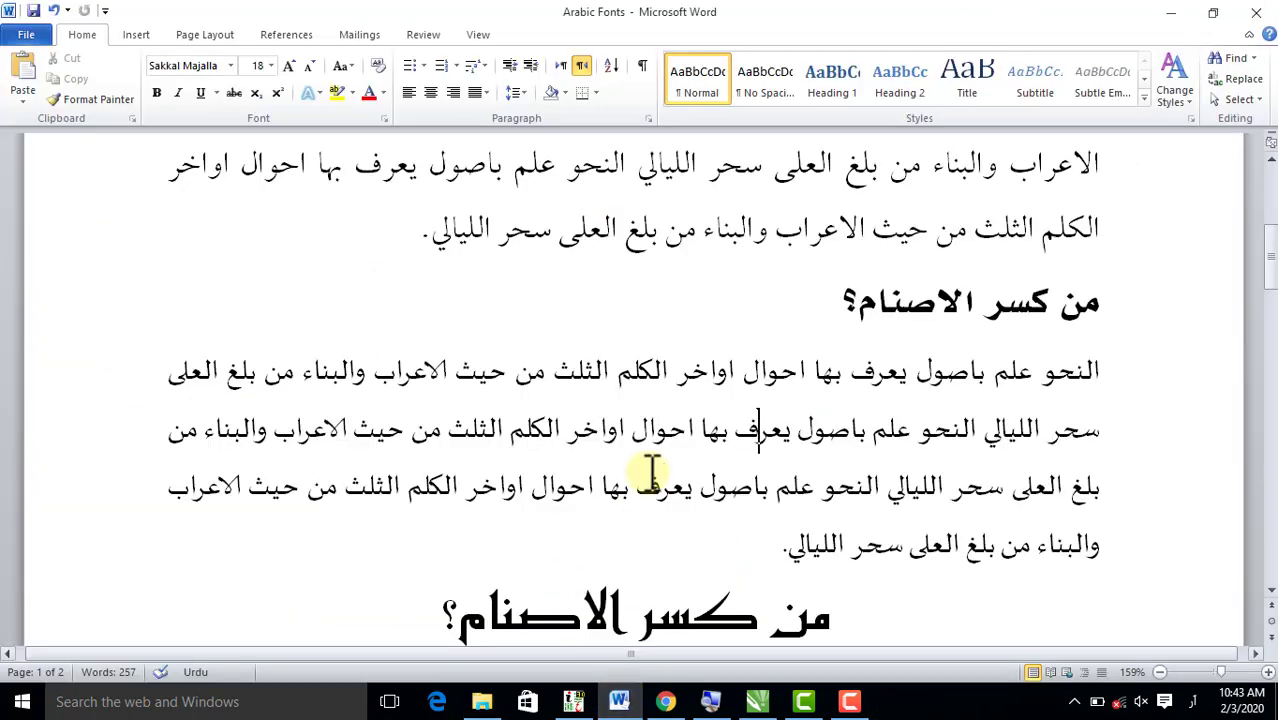
pyautogui.click(720, 430)
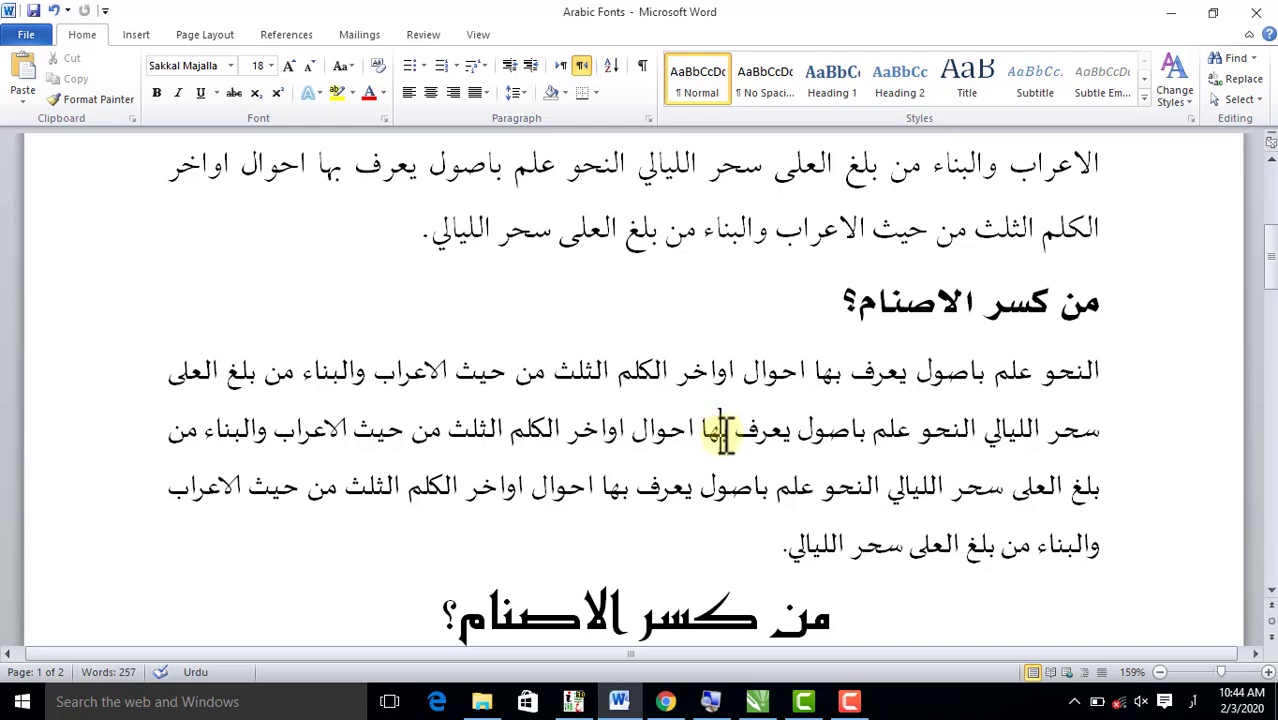
pyautogui.click(746, 527)
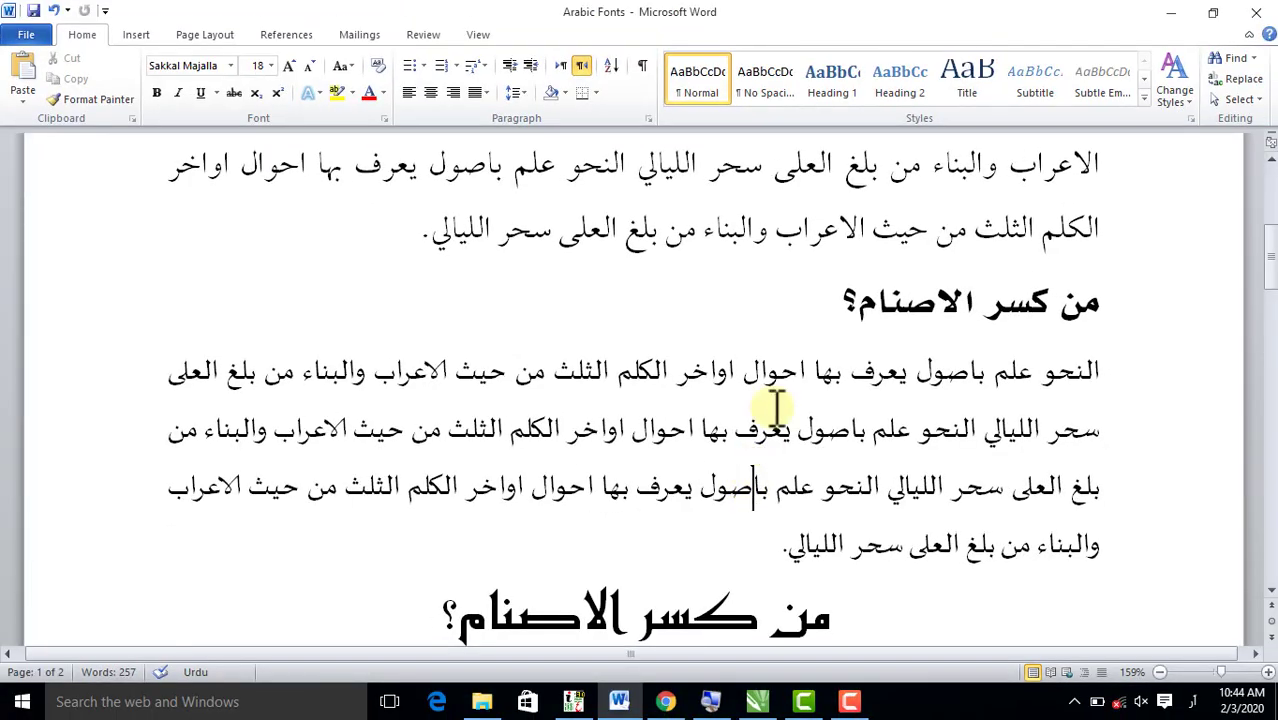
pyautogui.click(752, 268)
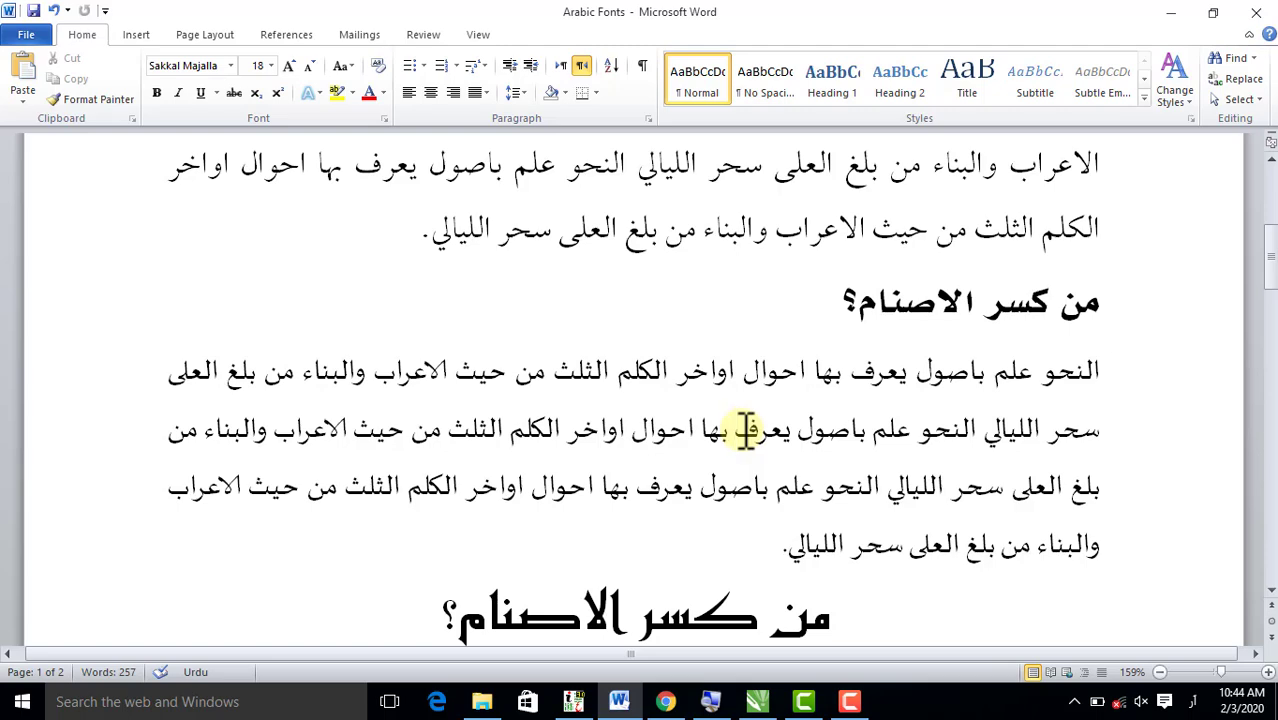
# Check the fonts of the third, centered heading and the Arabic body paragraph beneath it.
pyautogui.scroll(-1, 746, 428)
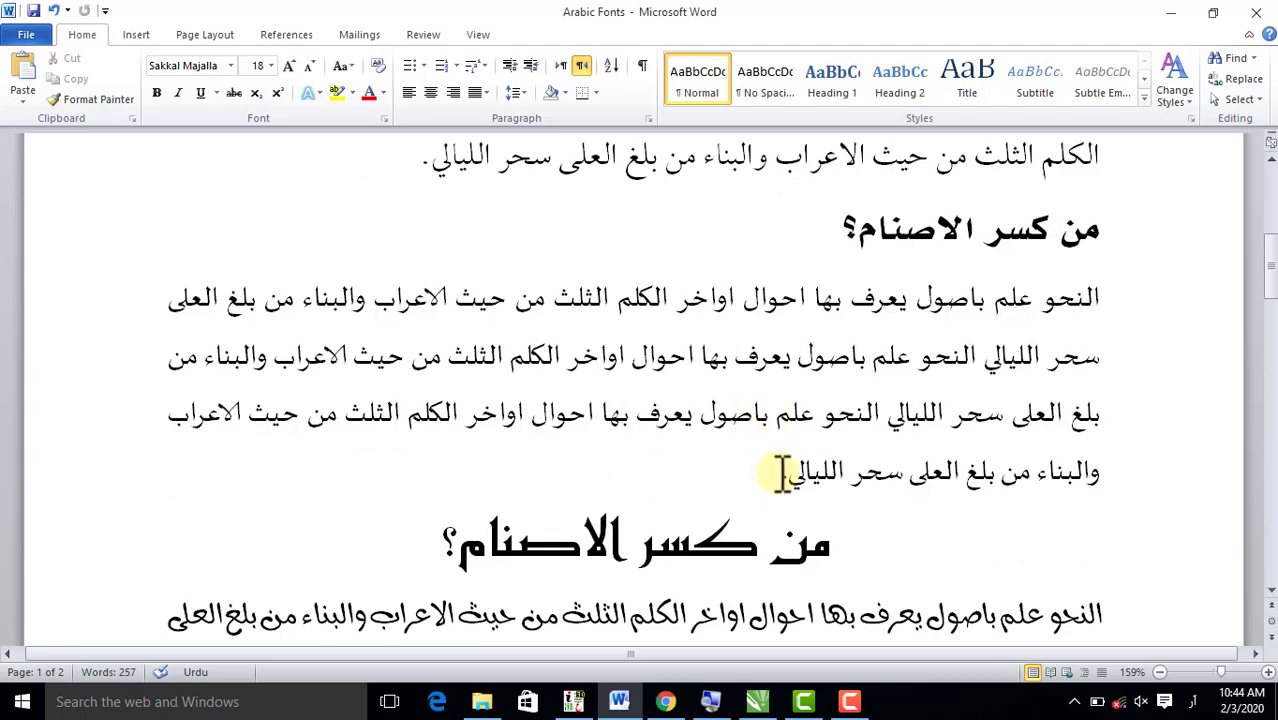
pyautogui.scroll(-2, 776, 472)
pyautogui.click(619, 385)
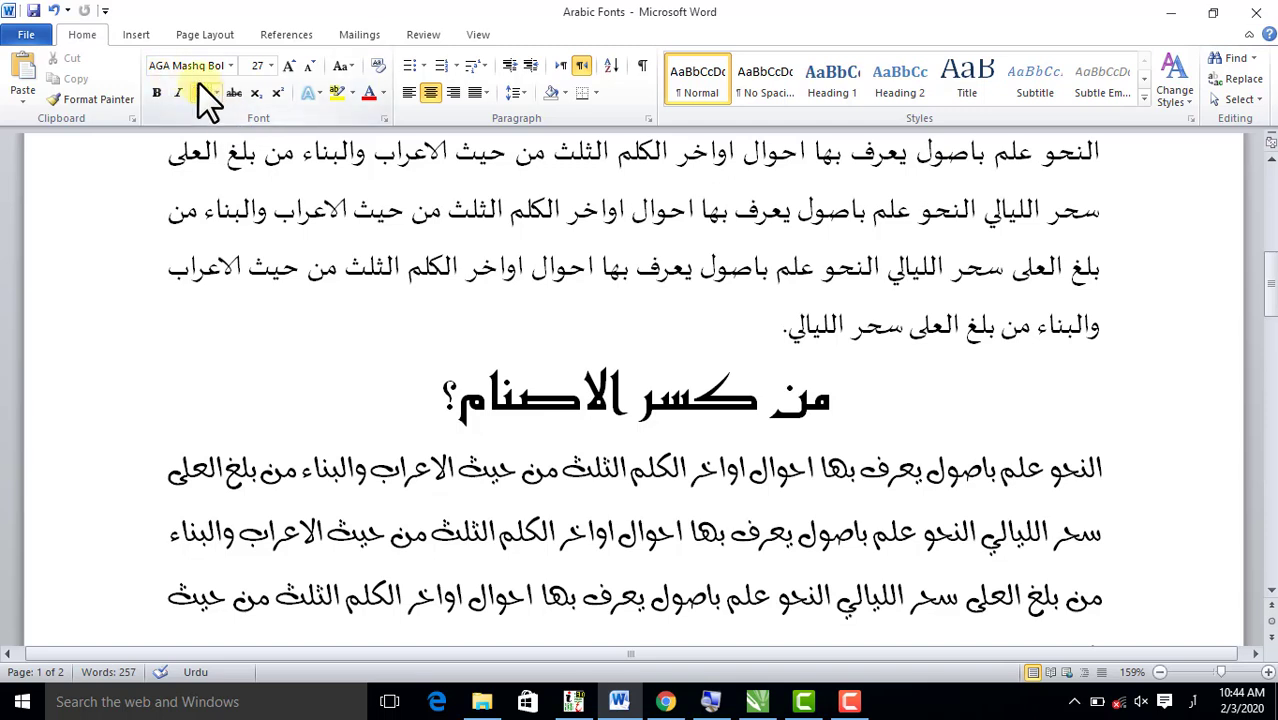
pyautogui.click(548, 415)
pyautogui.scroll(-3, 604, 415)
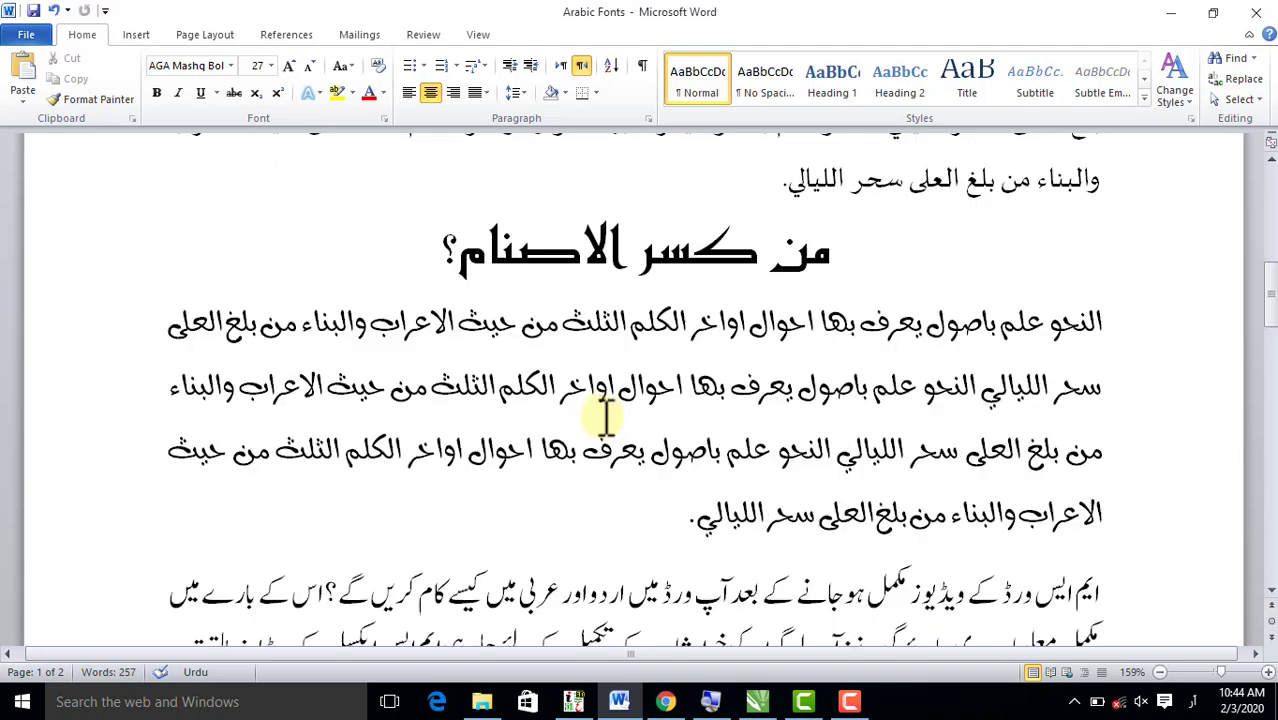
pyautogui.click(322, 197)
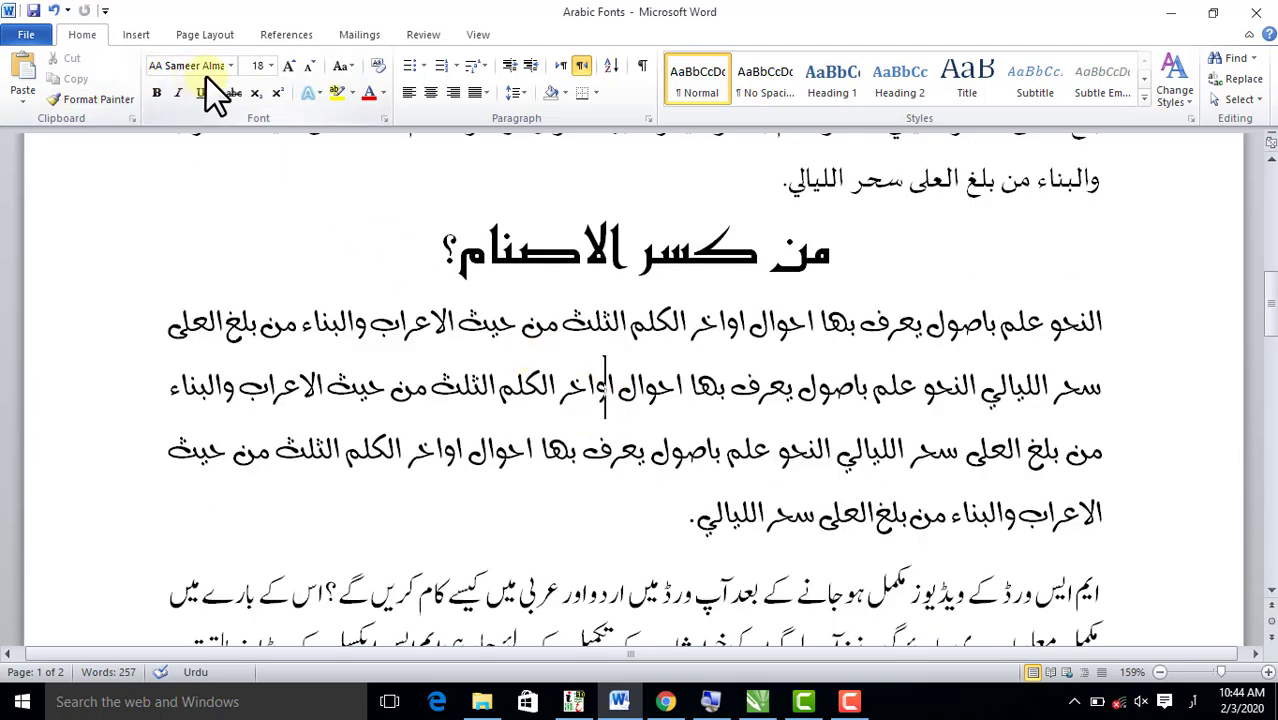
pyautogui.click(673, 518)
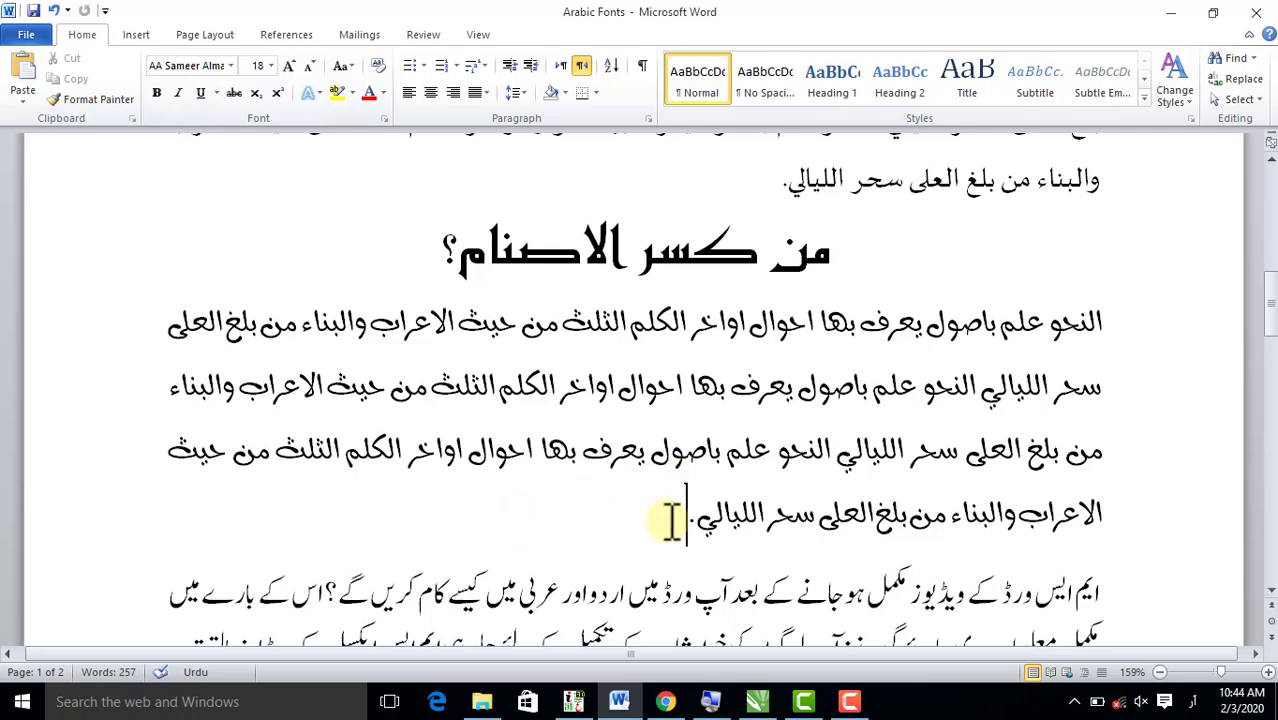
# Examine the font of the Urdu paragraph at the end of the first page.
pyautogui.scroll(-1, 750, 428)
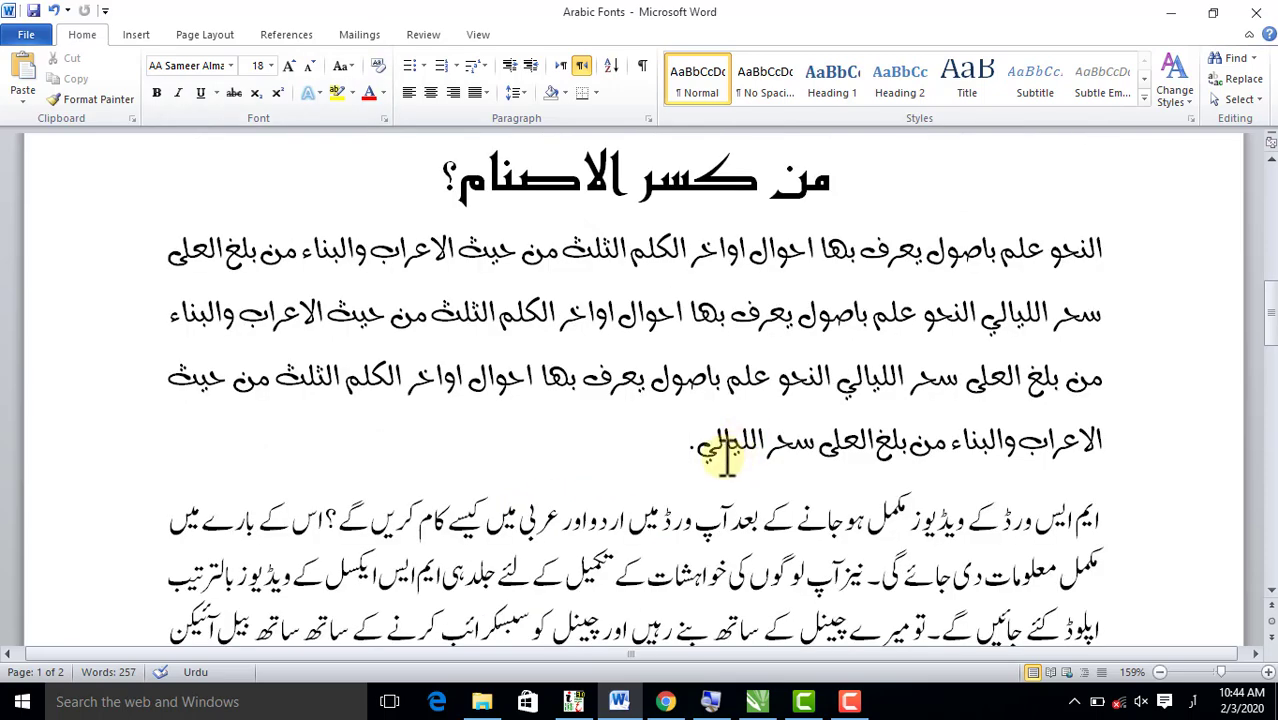
pyautogui.scroll(-1, 724, 457)
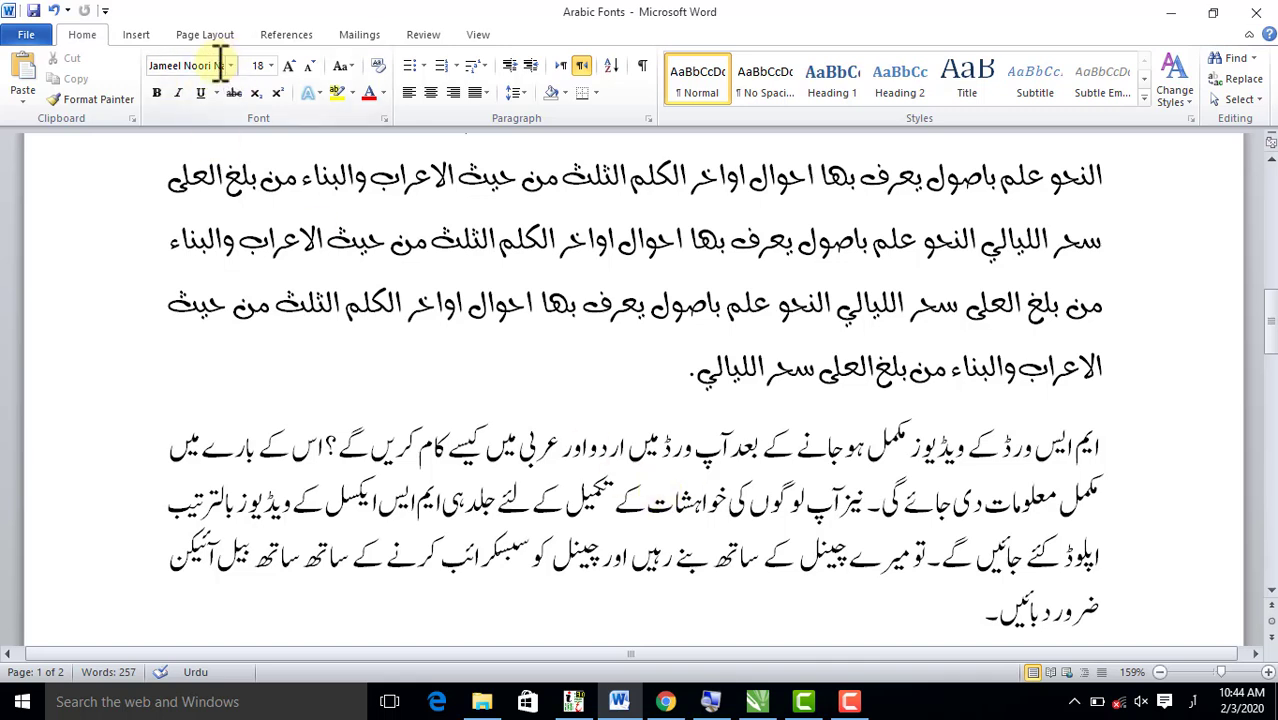
pyautogui.click(655, 505)
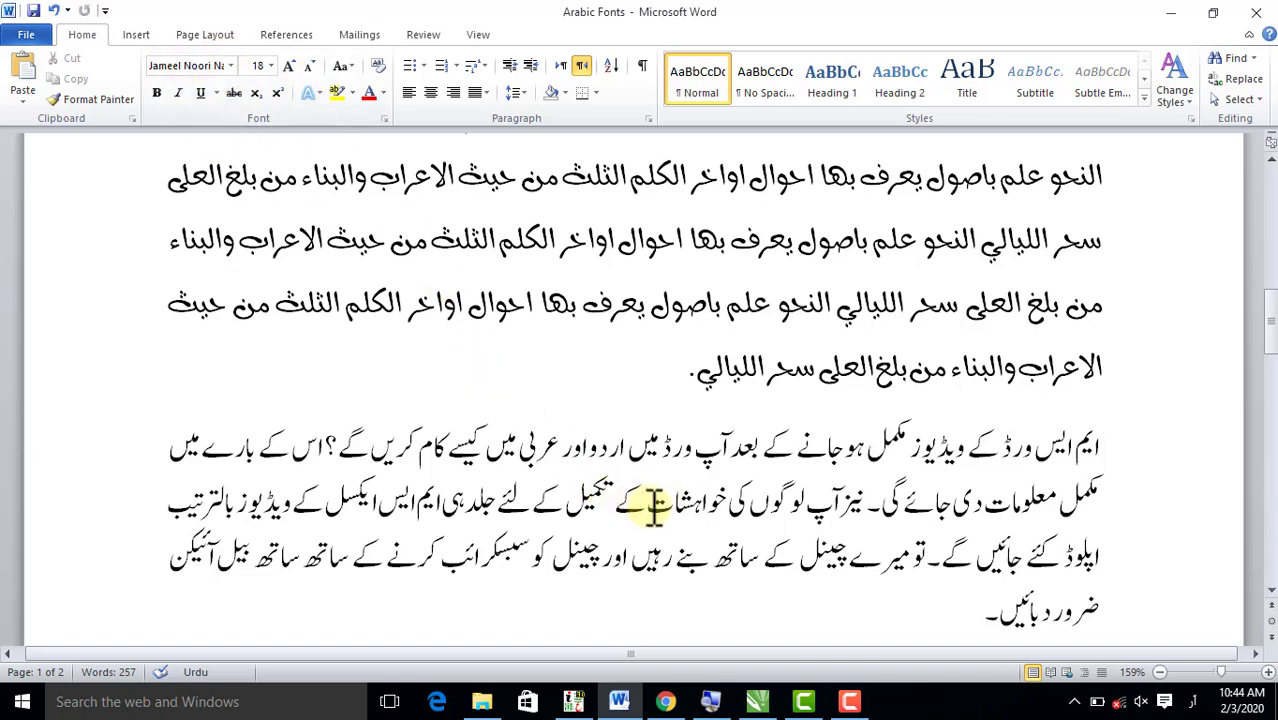
pyautogui.scroll(-1, 658, 500)
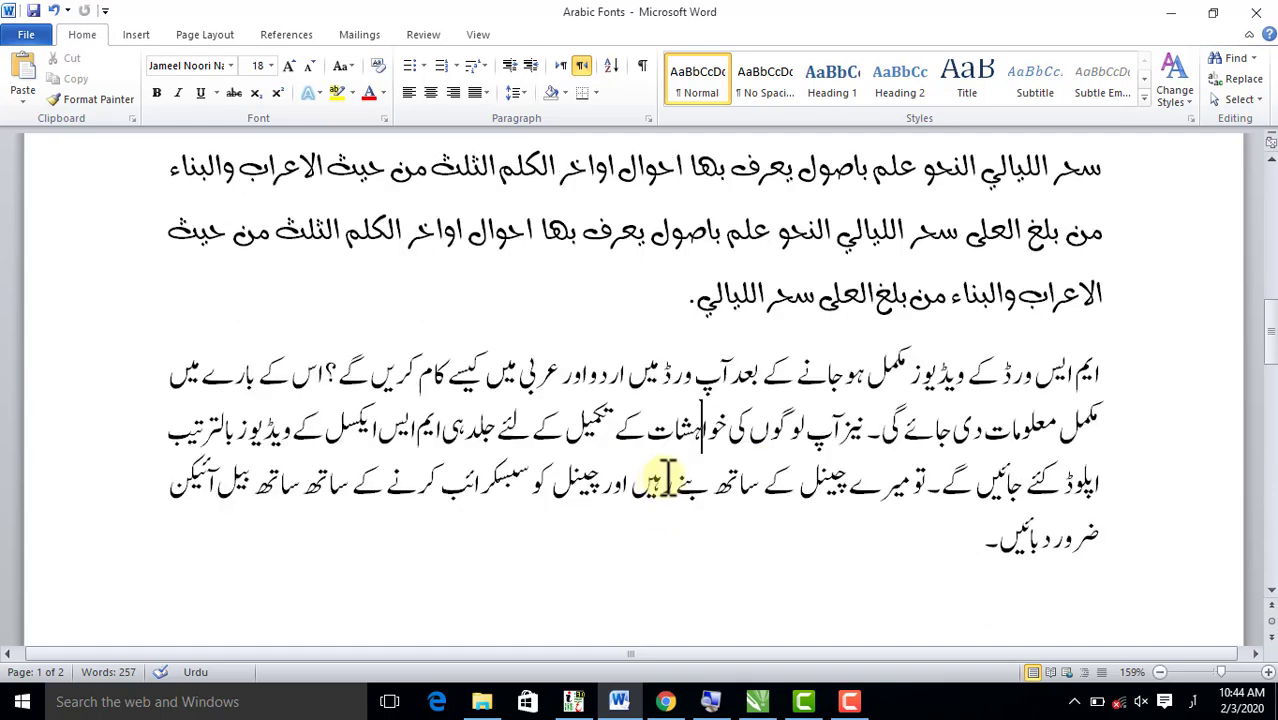
pyautogui.scroll(-1, 666, 478)
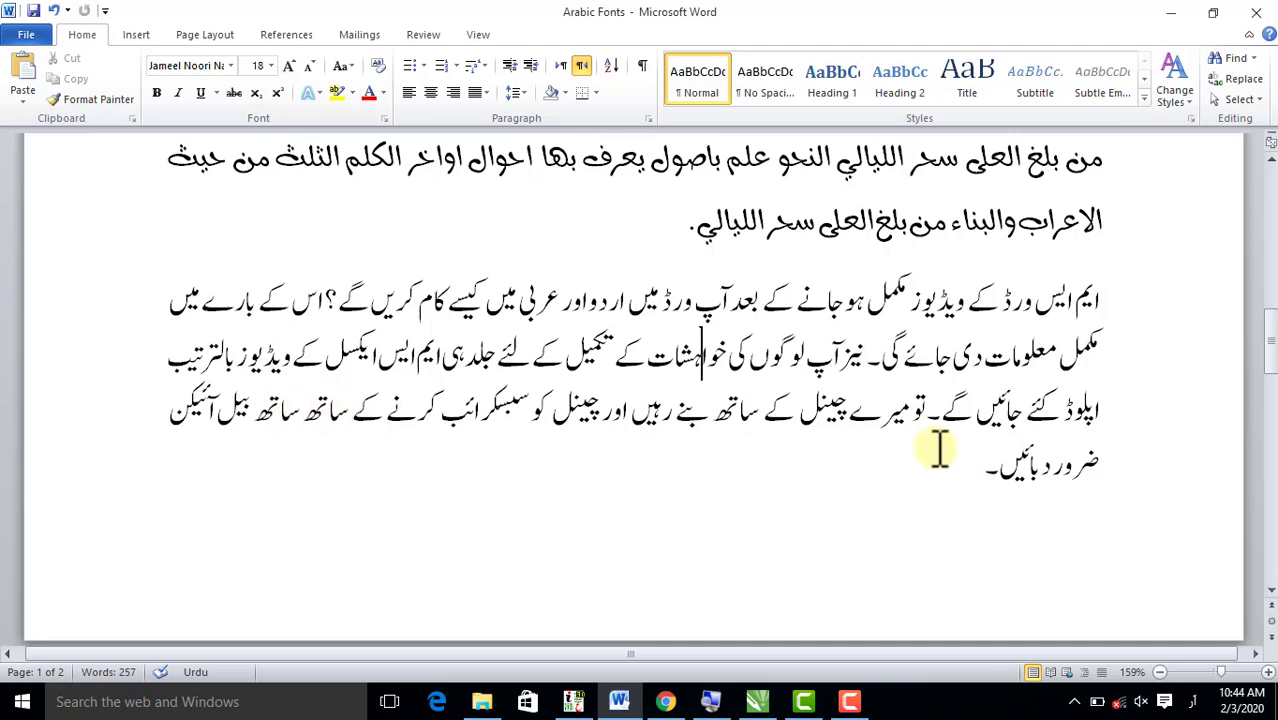
# Check the fonts of the three large centered lines on the second page.
pyautogui.scroll(-3, 940, 450)
pyautogui.scroll(-3, 940, 450)
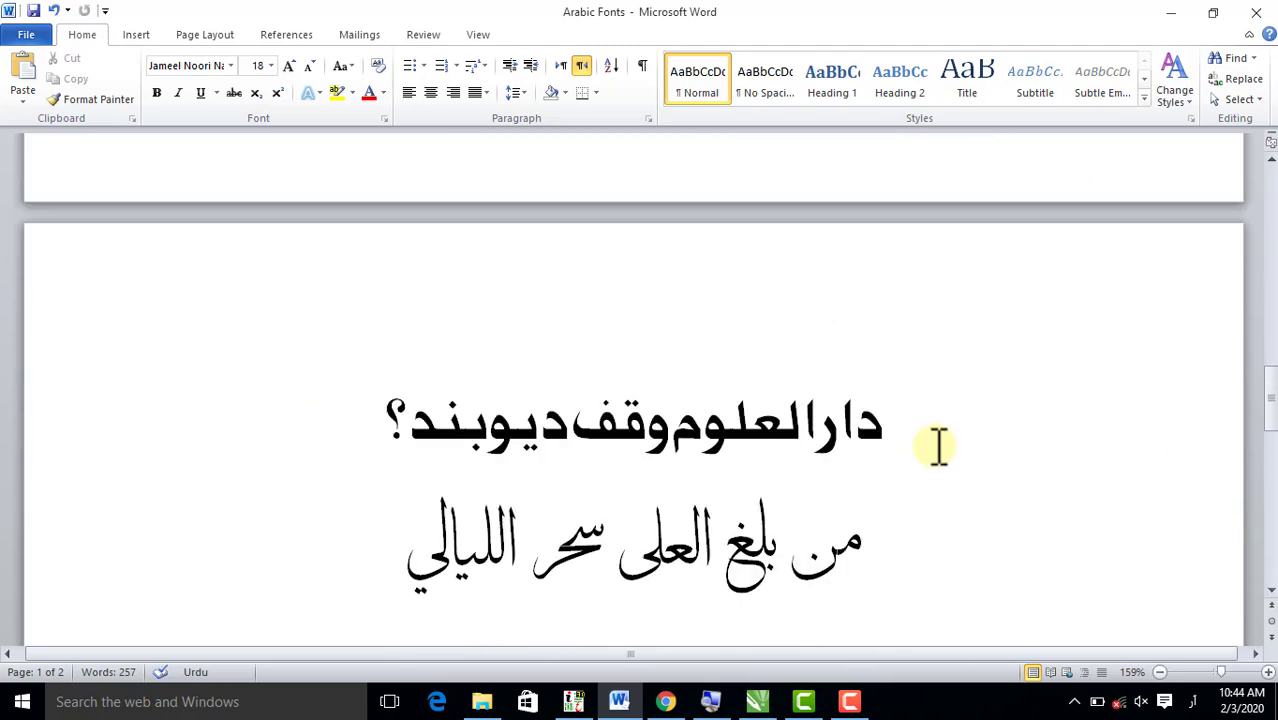
pyautogui.click(800, 435)
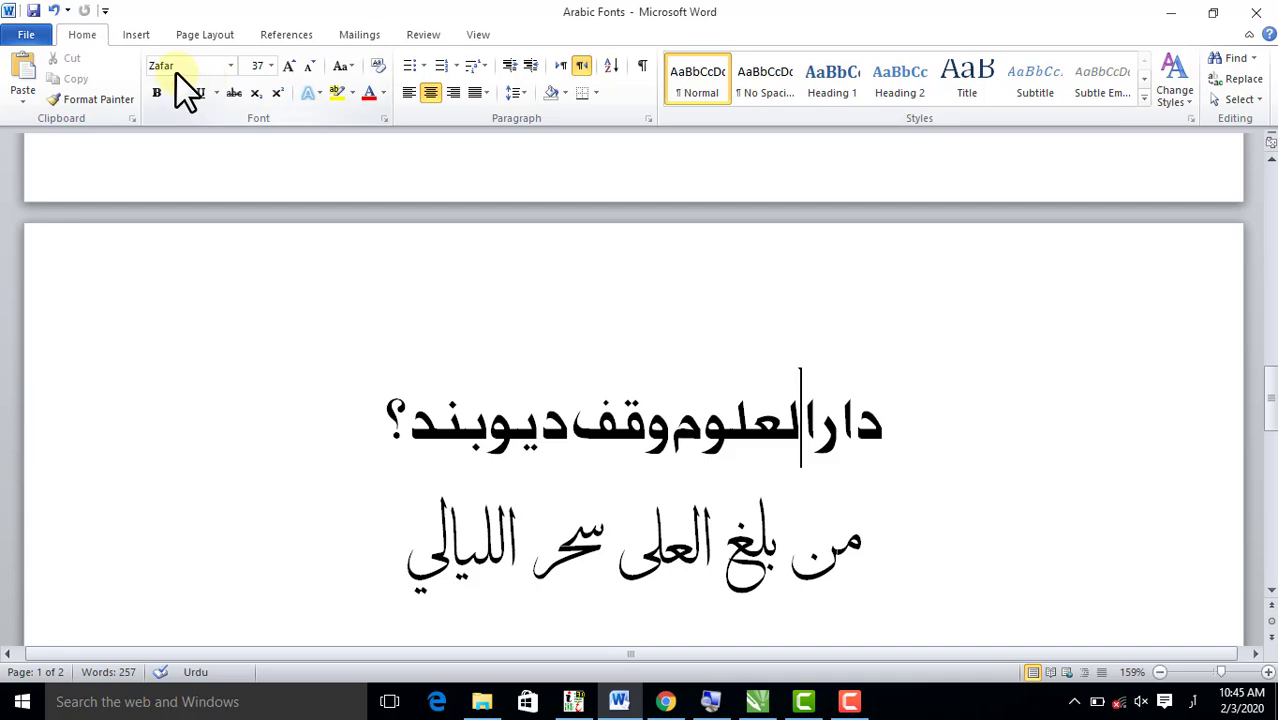
pyautogui.scroll(-1, 909, 423)
pyautogui.click(684, 458)
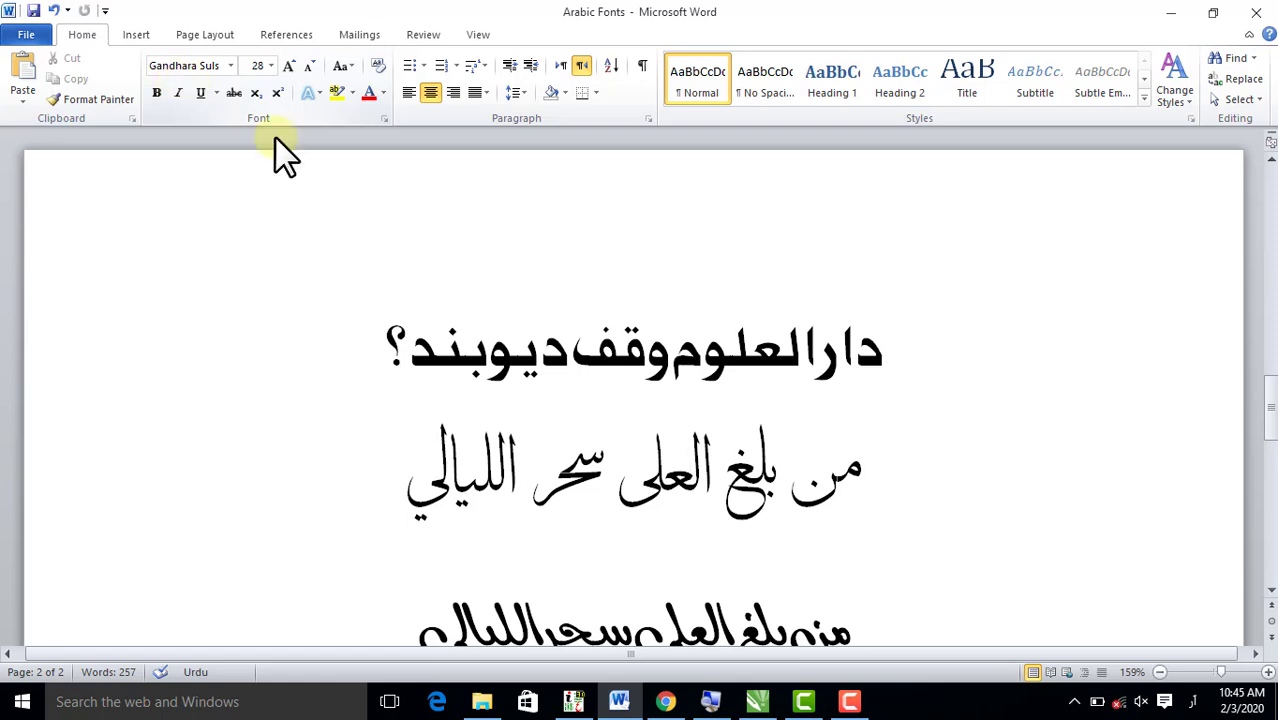
pyautogui.press('Down')
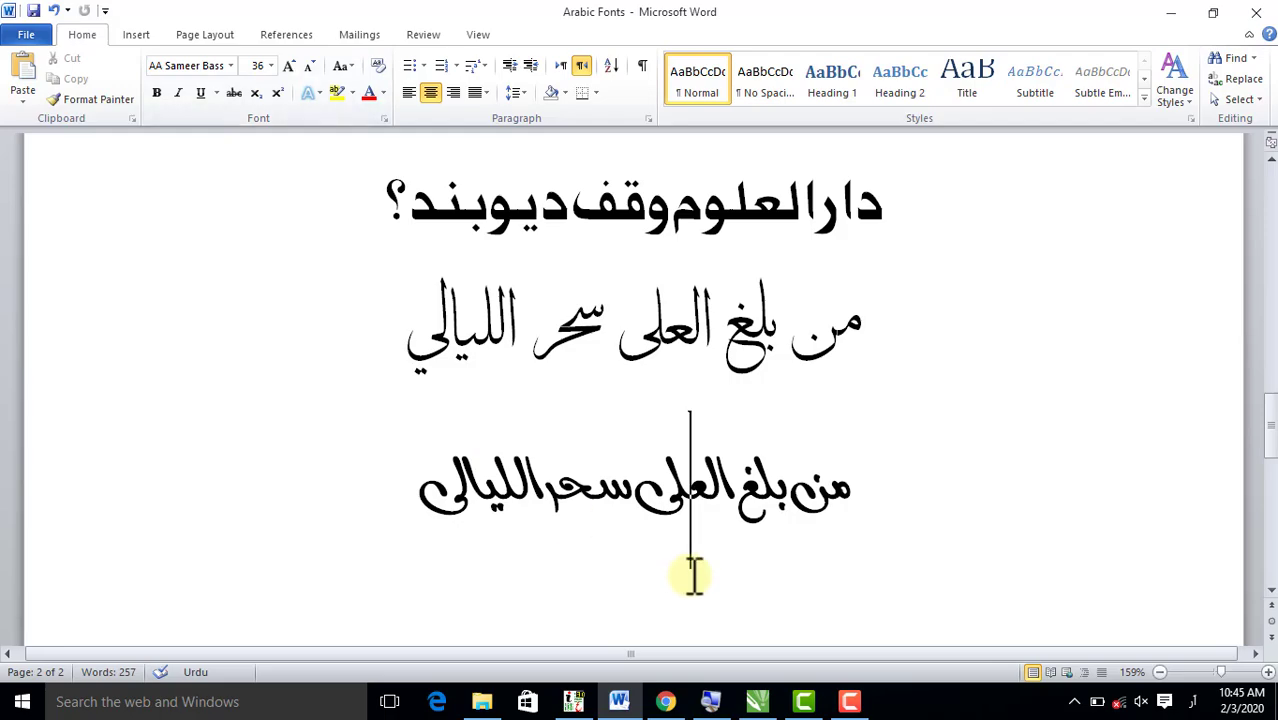
# Review the first page's font samples again, from the main title down to the Urdu paragraph.
pyautogui.scroll(15, 694, 575)
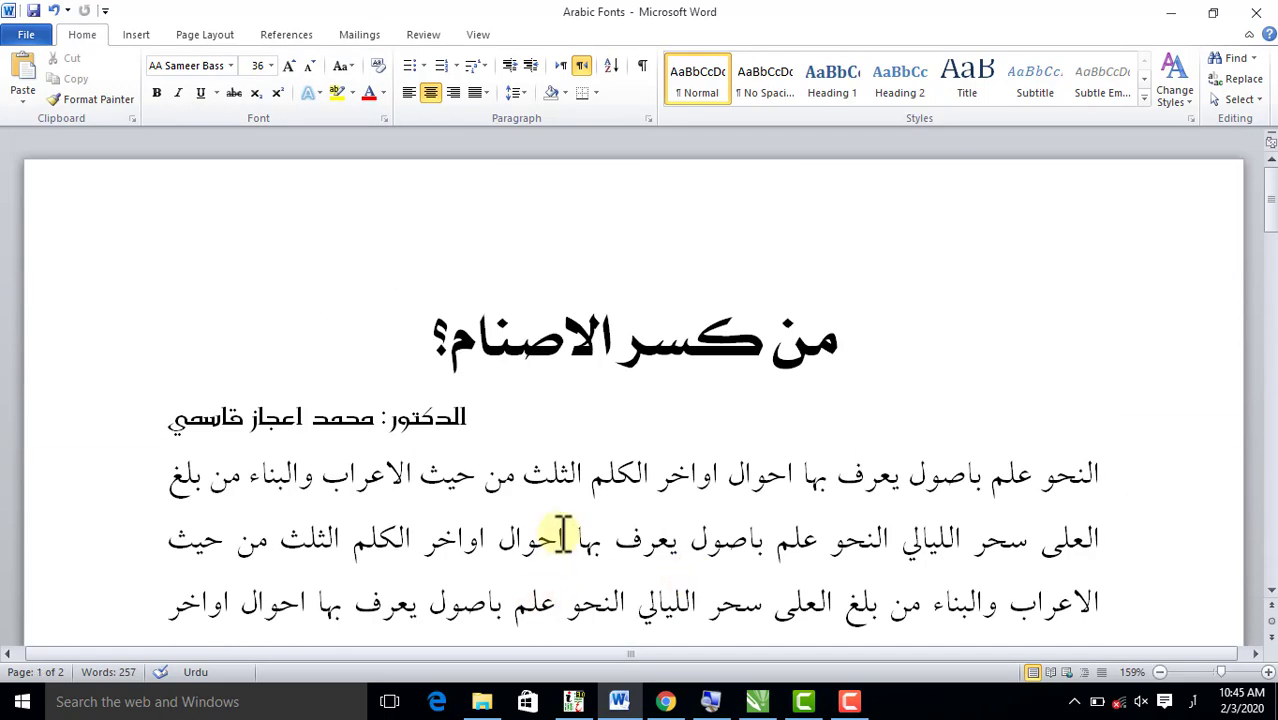
pyautogui.scroll(-3, 608, 451)
pyautogui.scroll(-4, 613, 450)
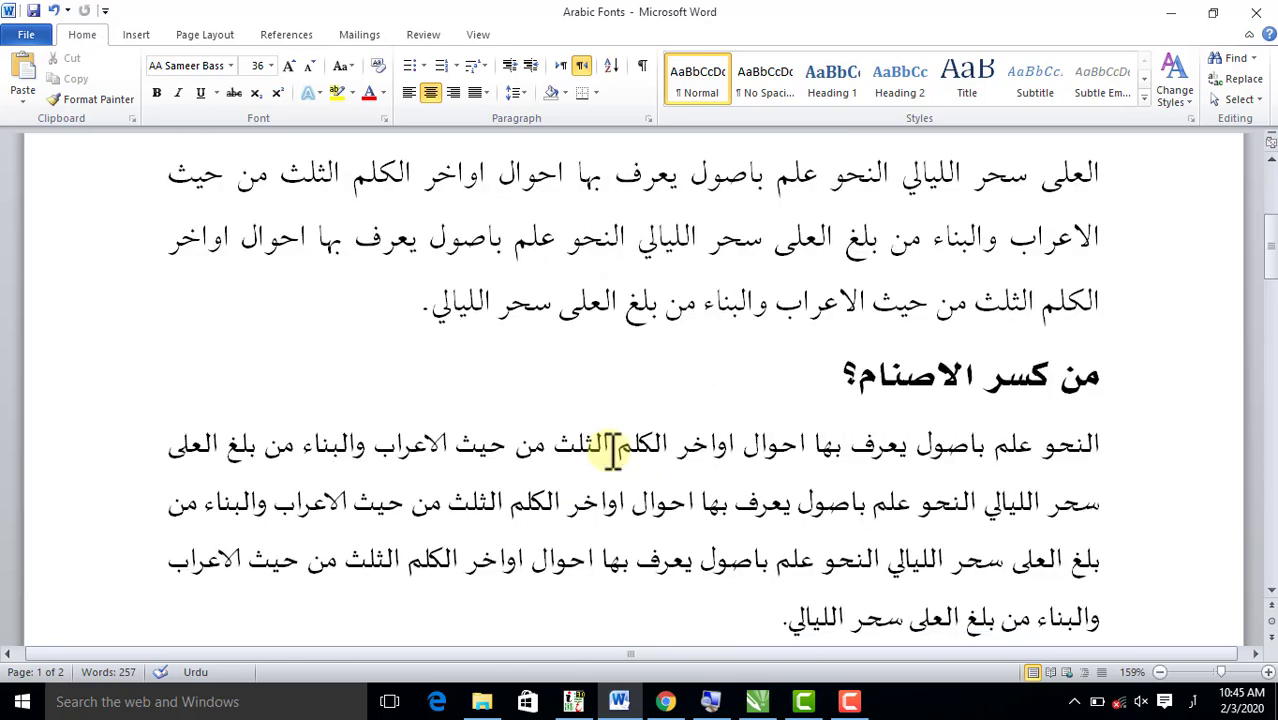
pyautogui.scroll(-5, 613, 450)
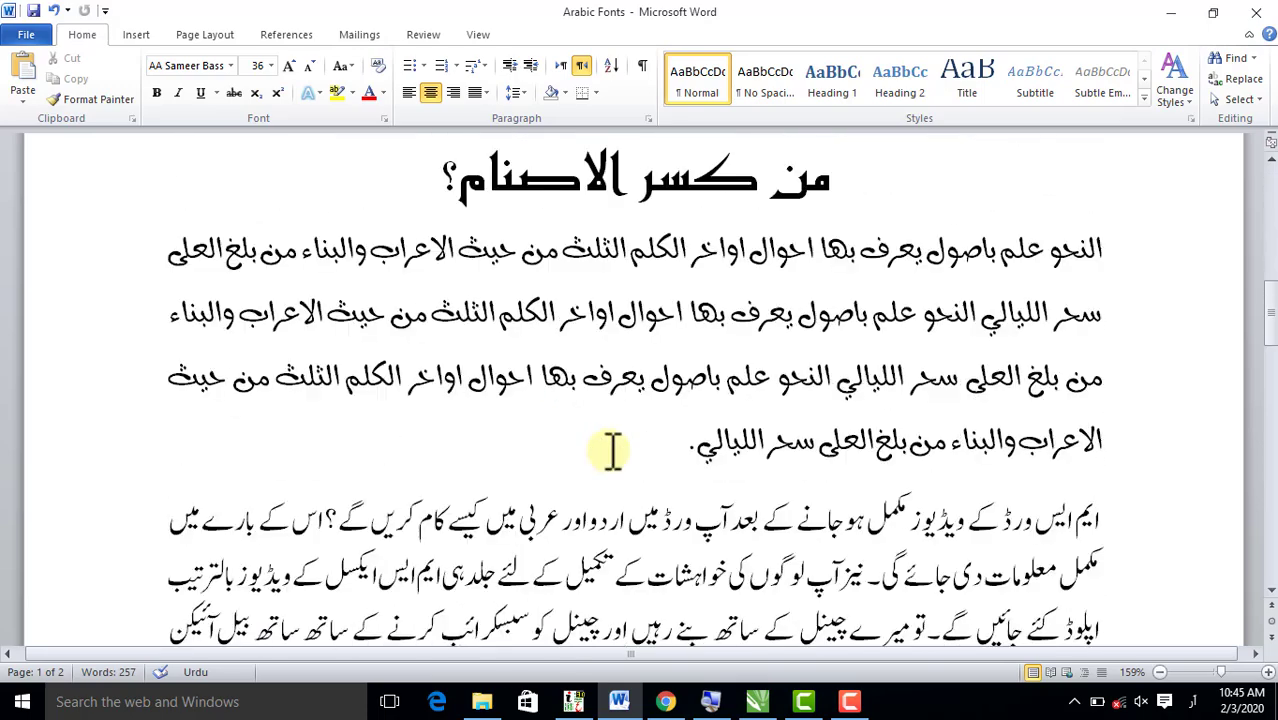
pyautogui.scroll(-5, 613, 450)
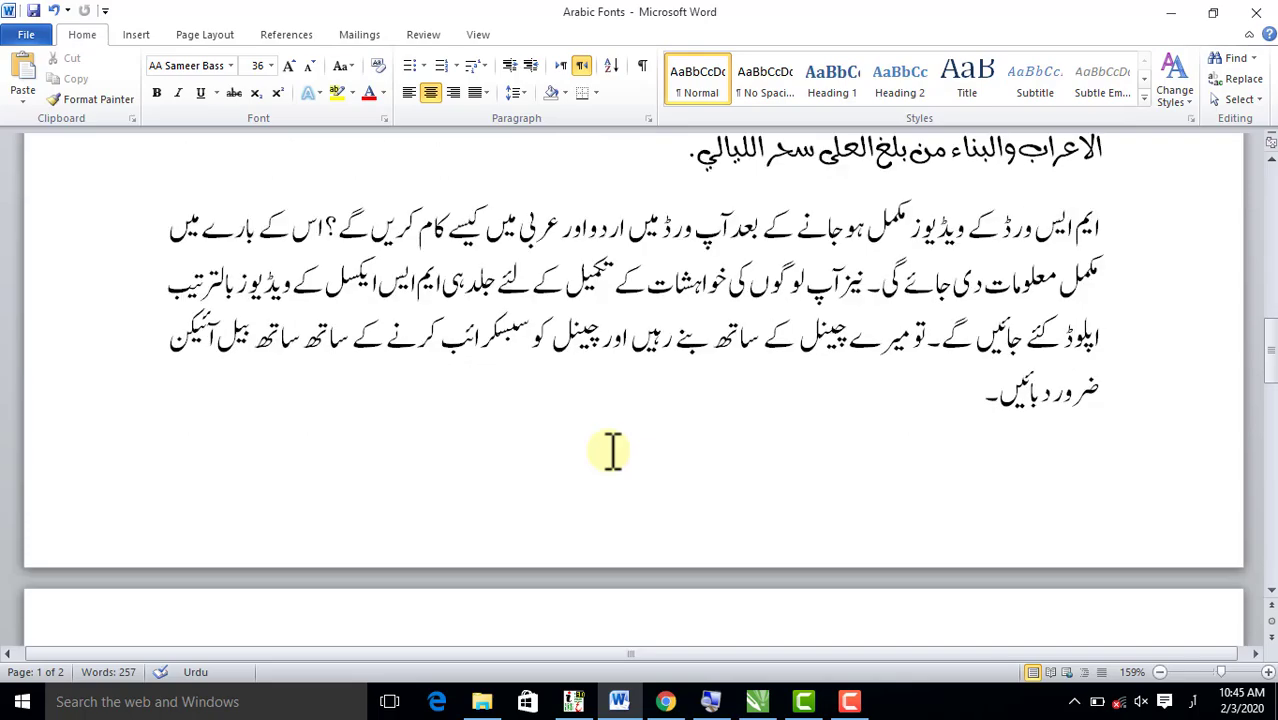
pyautogui.scroll(10, 613, 451)
pyautogui.scroll(8, 613, 450)
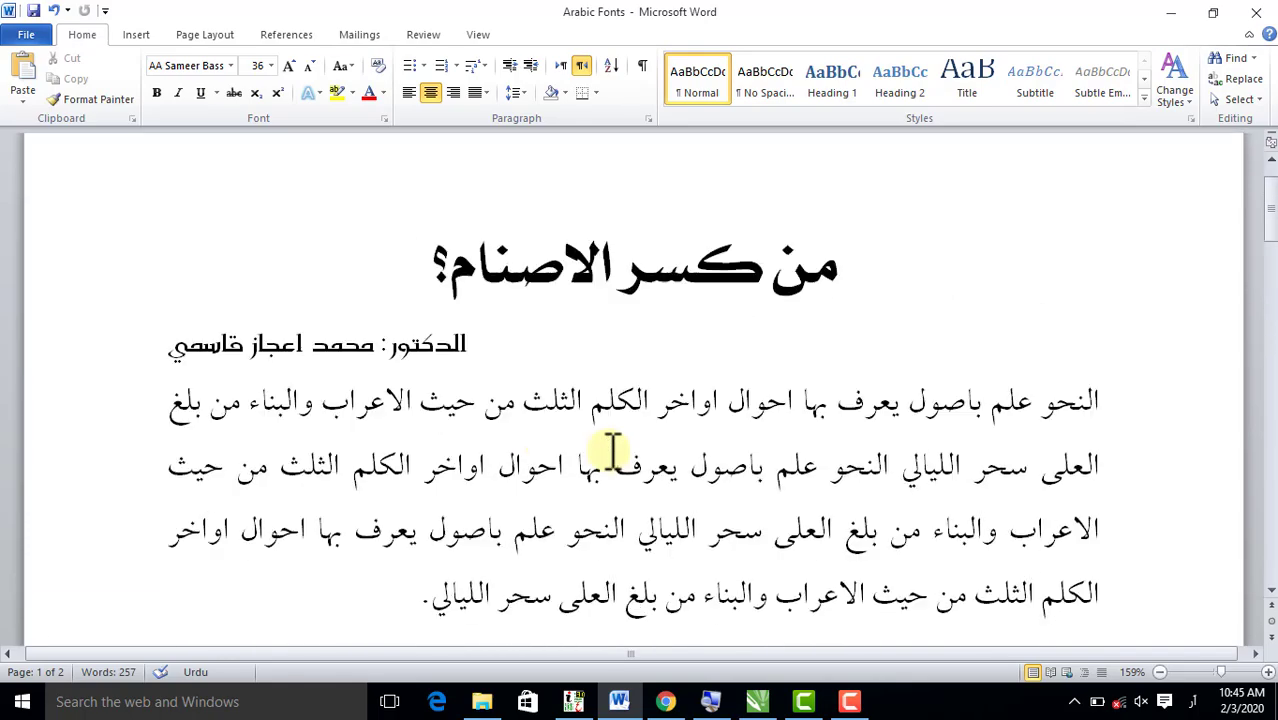
pyautogui.scroll(-11, 613, 448)
pyautogui.scroll(-5, 613, 447)
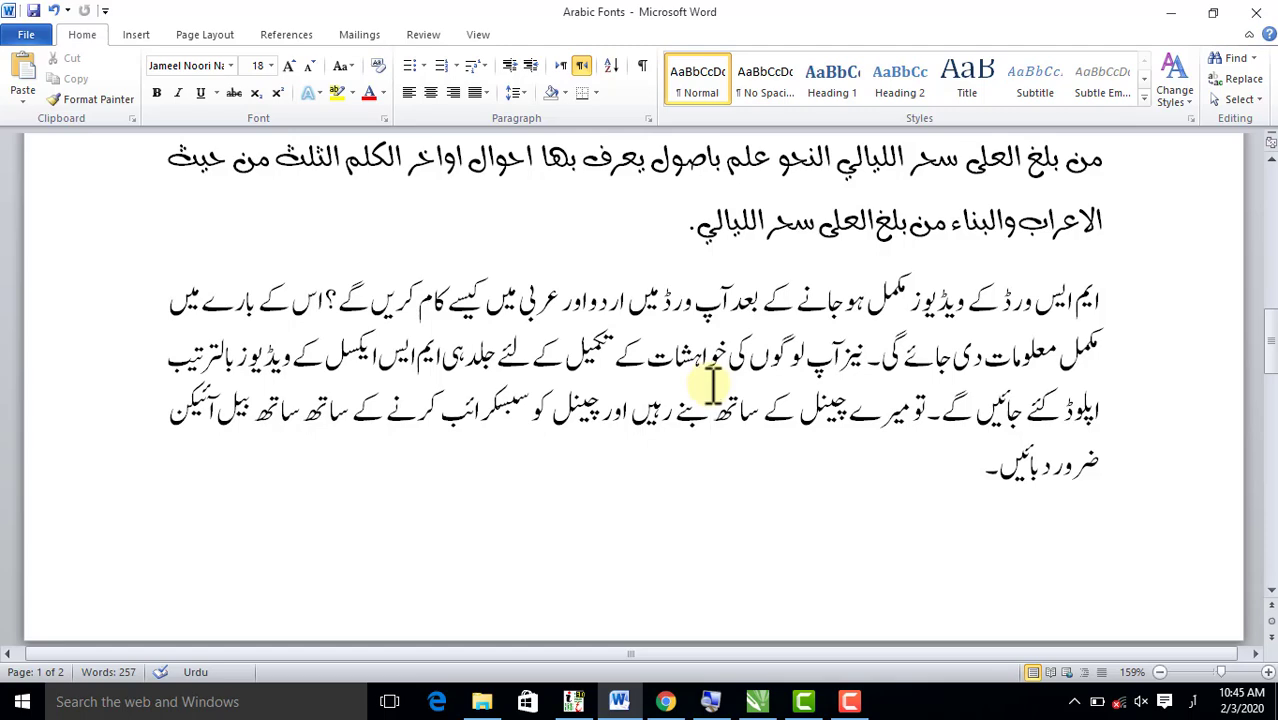
# Switch to File Explorer and locate the aa-sameer-rafiya-unicode-regular-1 file in the fonts folder.
pyautogui.click(482, 701)
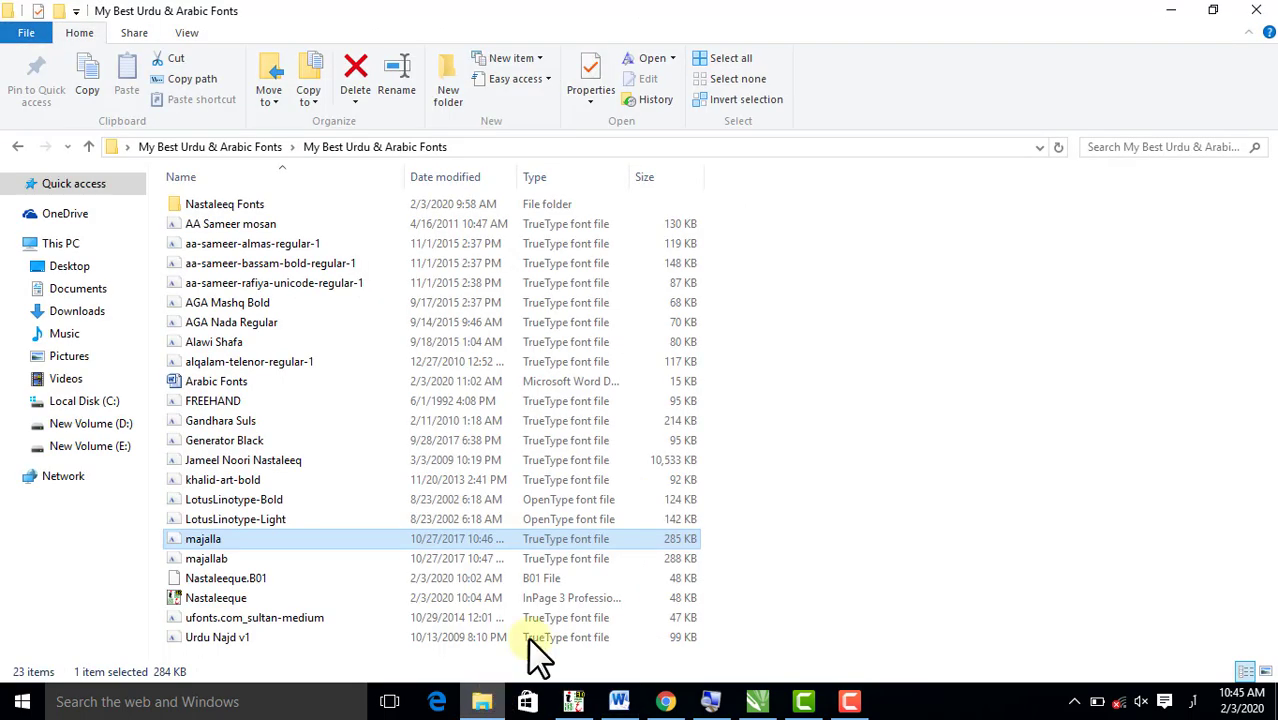
pyautogui.click(233, 286)
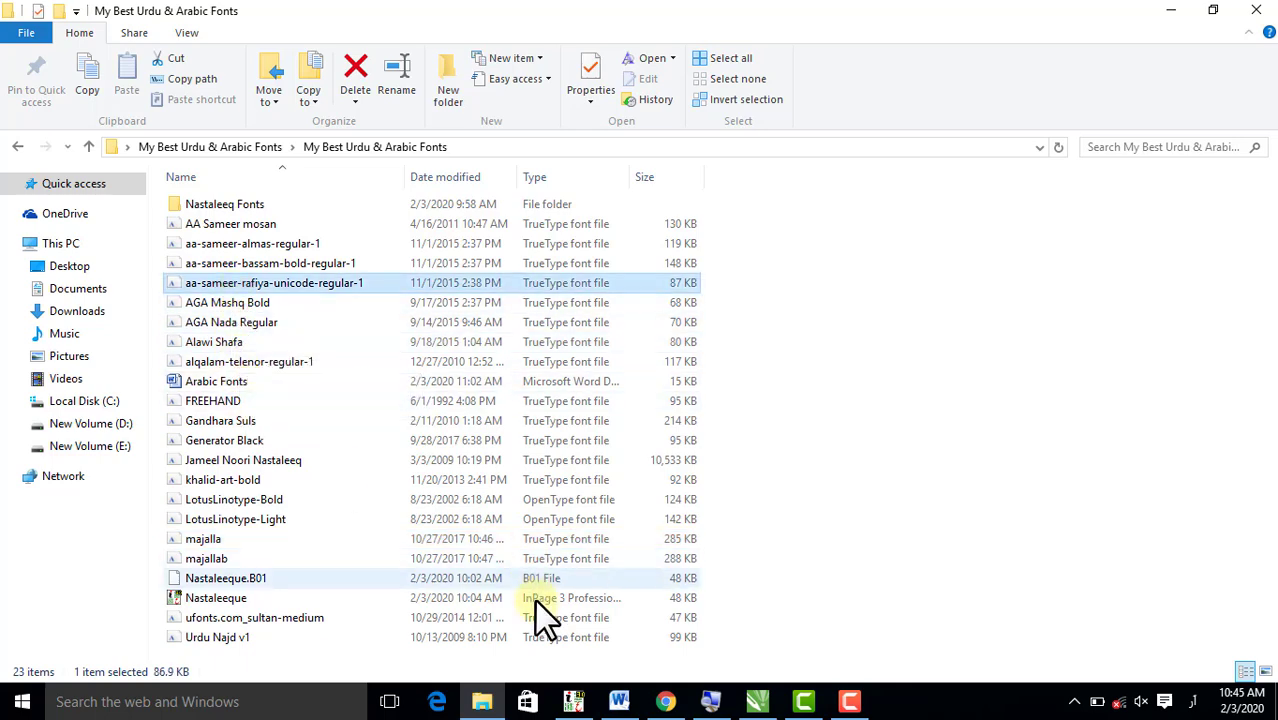
# Switch to Word and look up the selected Urdu paragraph's font, Jameel Noori Nastaleeq, in the list of available fonts.
pyautogui.click(619, 701)
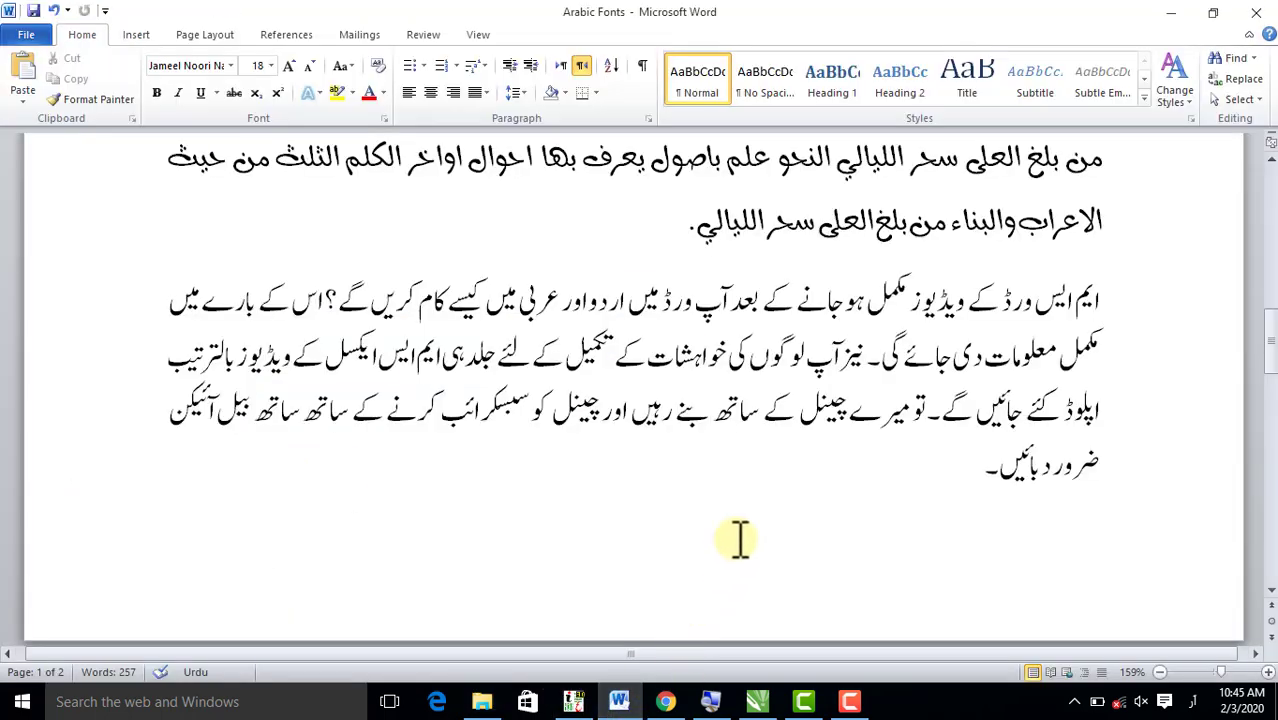
pyautogui.moveTo(880, 486); pyautogui.dragTo(1210, 268)
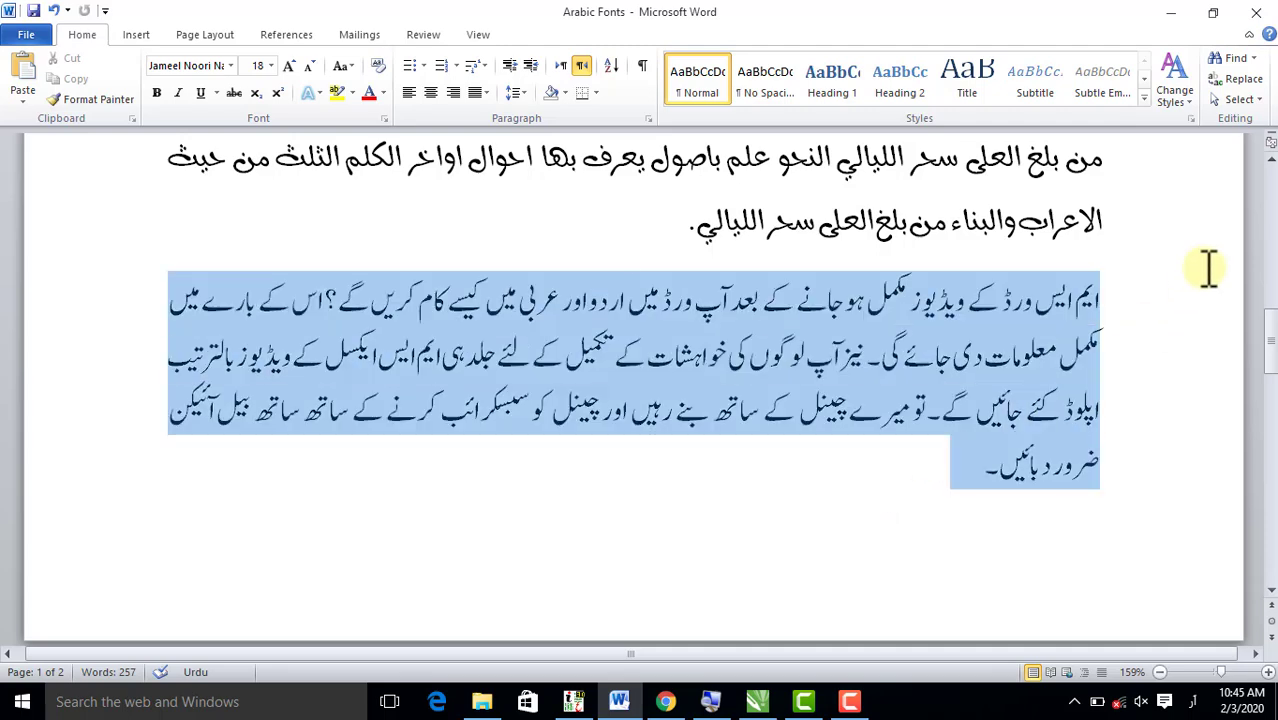
pyautogui.click(230, 65)
pyautogui.scroll(-12, 205, 423)
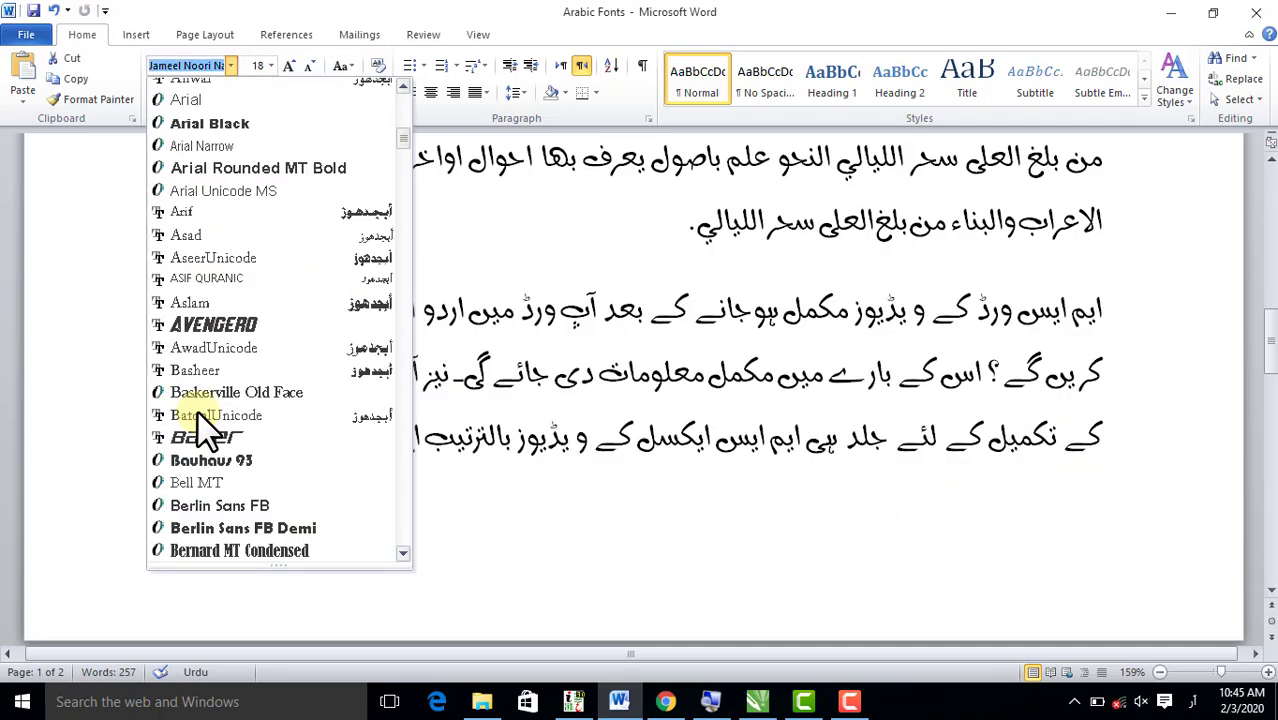
pyautogui.scroll(-15, 205, 423)
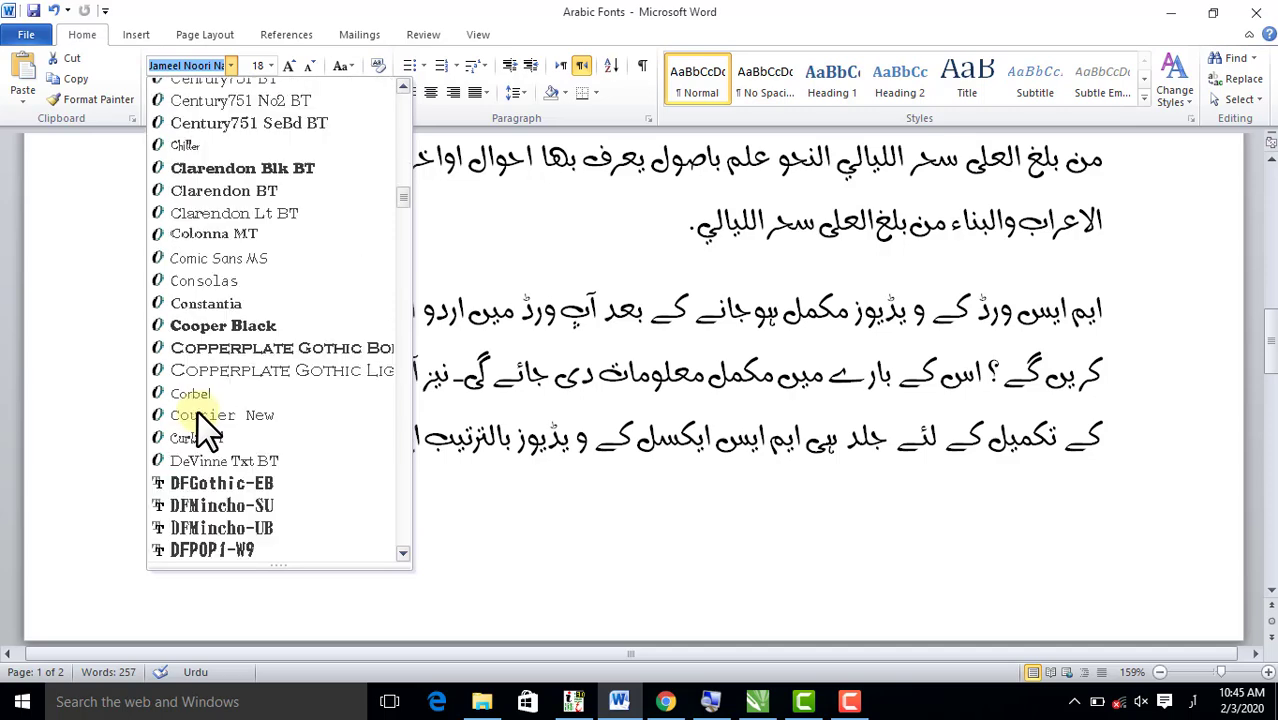
pyautogui.scroll(-12, 205, 423)
pyautogui.scroll(-6, 205, 423)
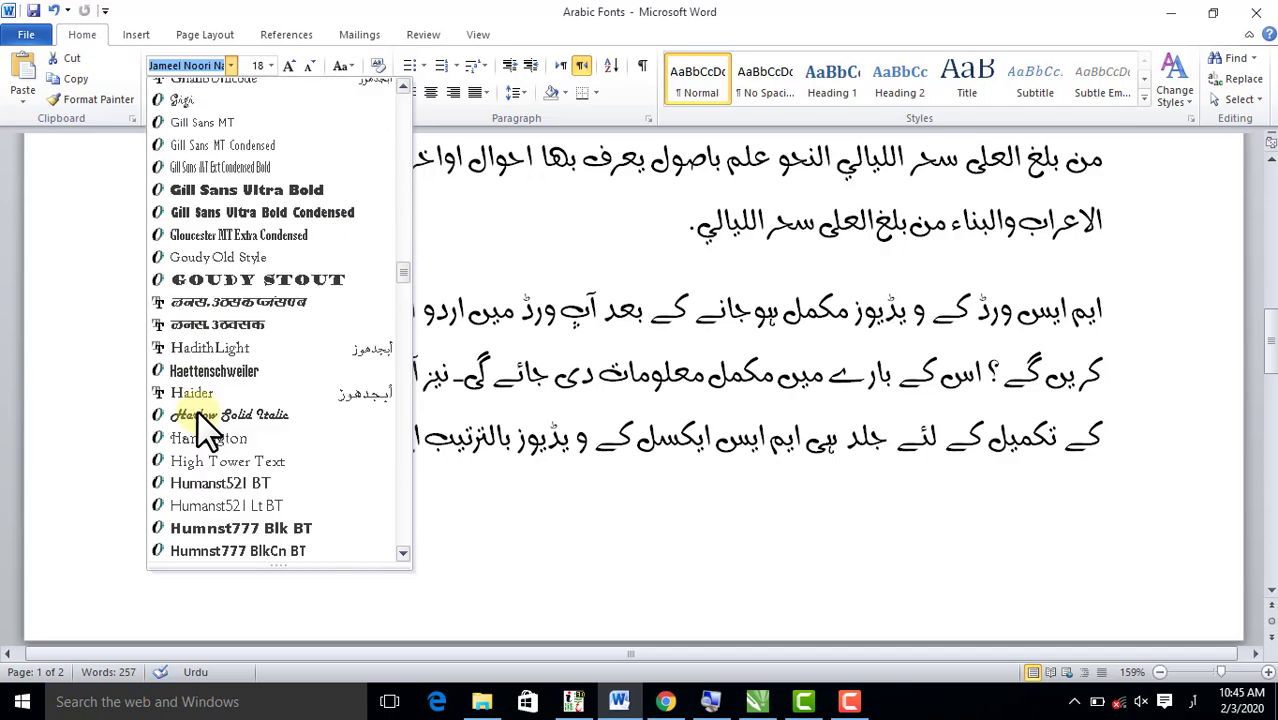
pyautogui.scroll(-5, 205, 423)
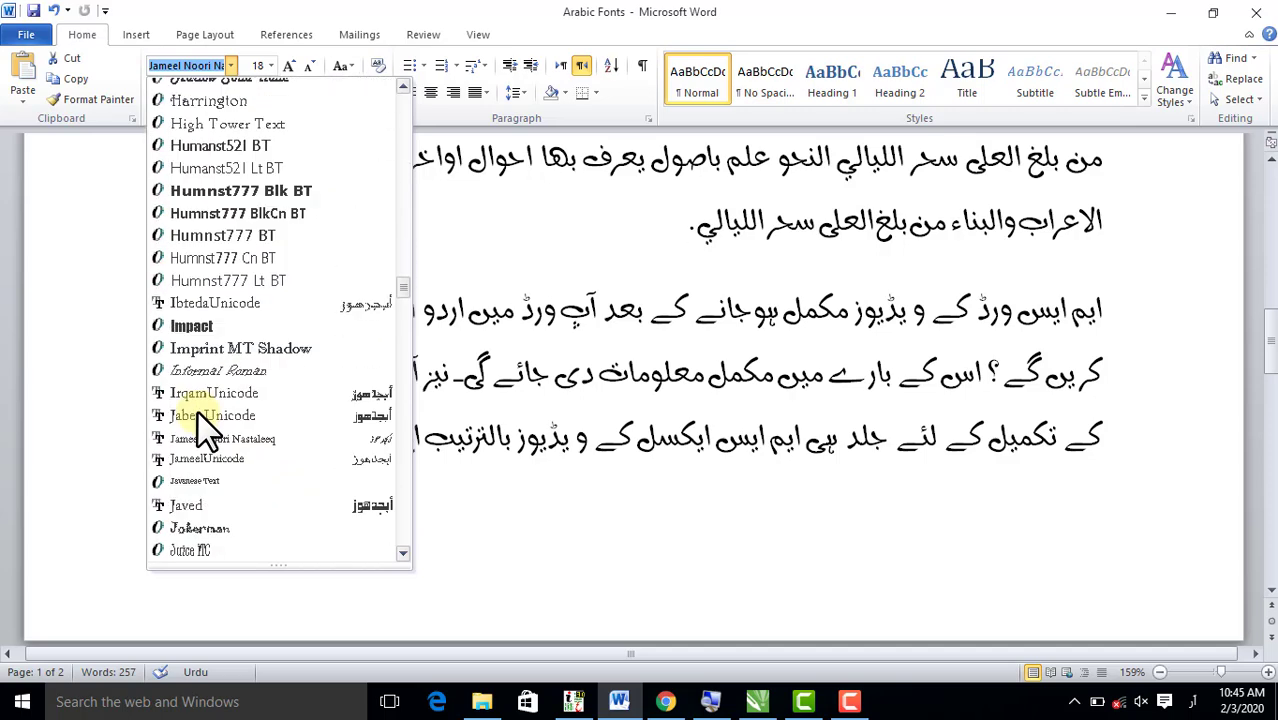
pyautogui.scroll(-1, 205, 423)
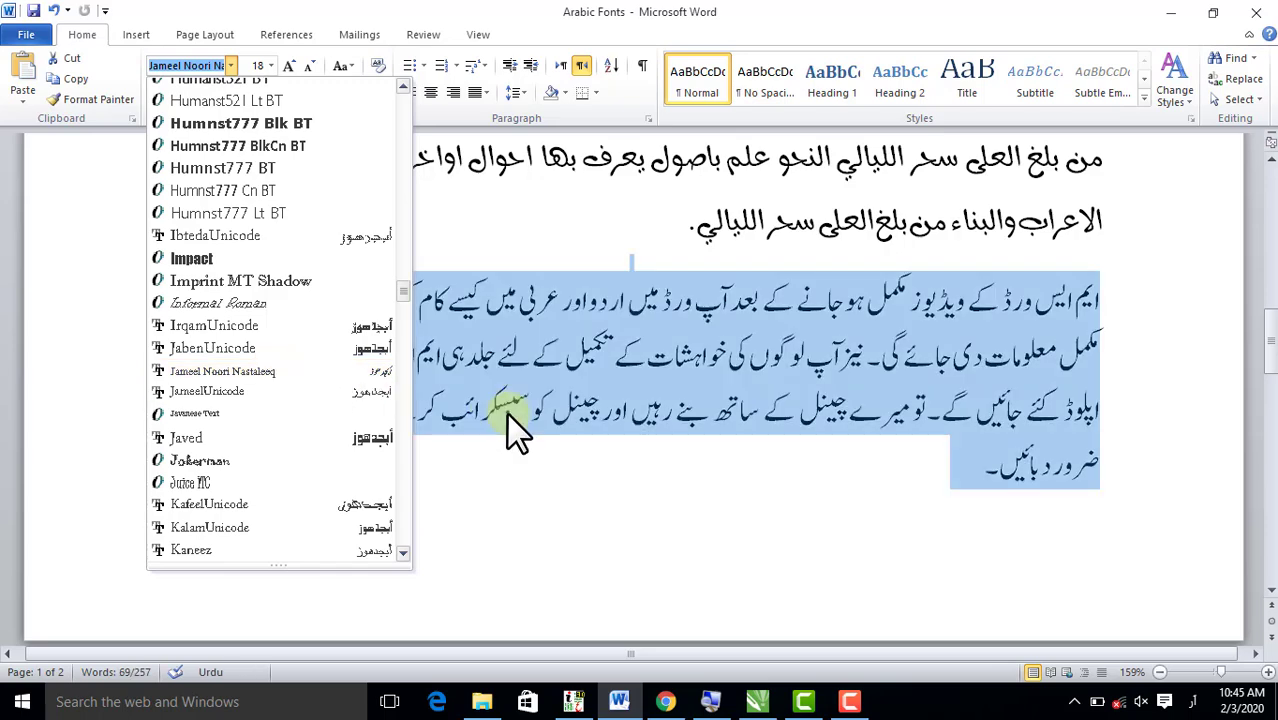
pyautogui.click(506, 412)
# Switch to File Explorer, locate the Jameel Noori Nastaleeq file, and look through the Nastaleeq Fonts subfolder before returning to the main fonts folder.
pyautogui.click(482, 701)
pyautogui.click(424, 343)
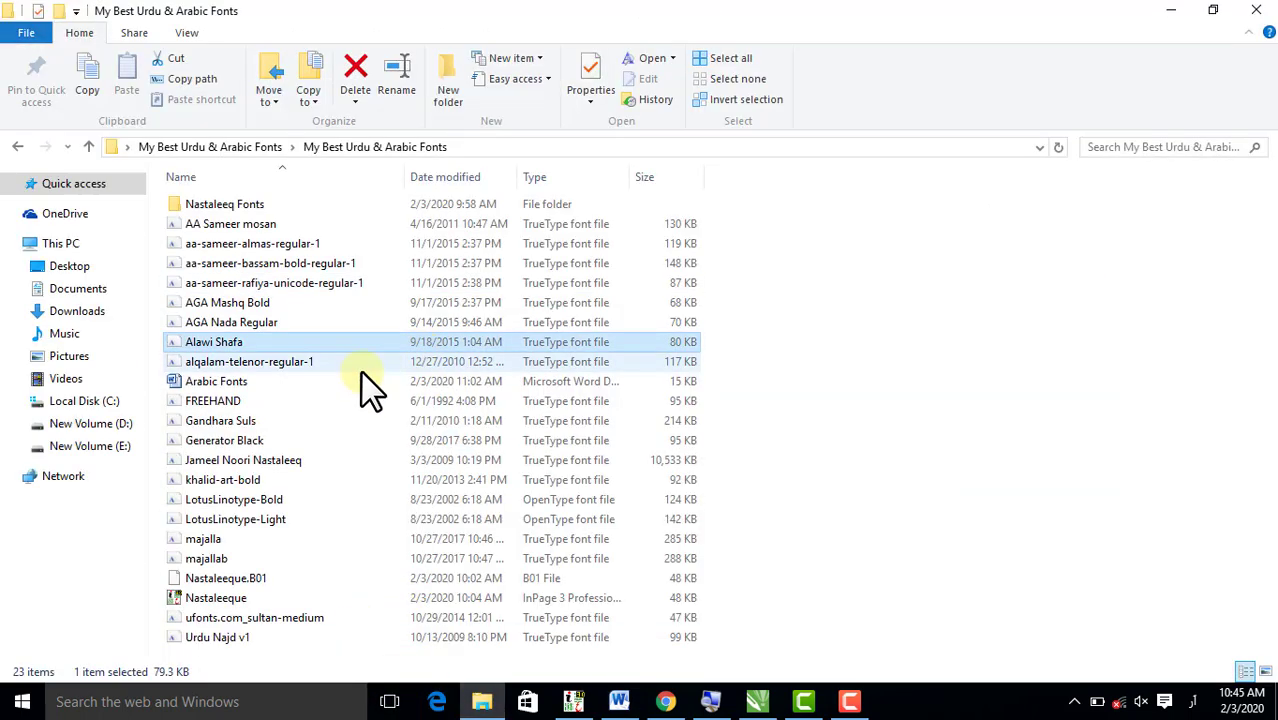
pyautogui.click(222, 463)
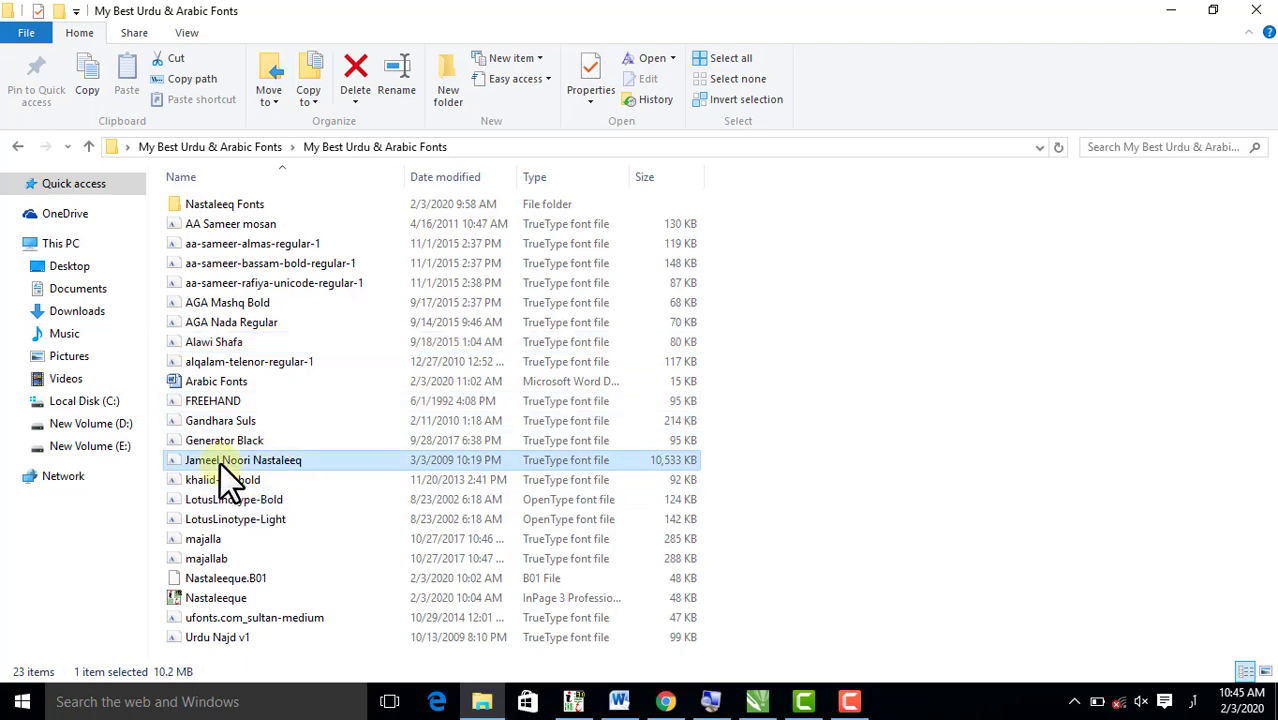
pyautogui.doubleClick(230, 210)
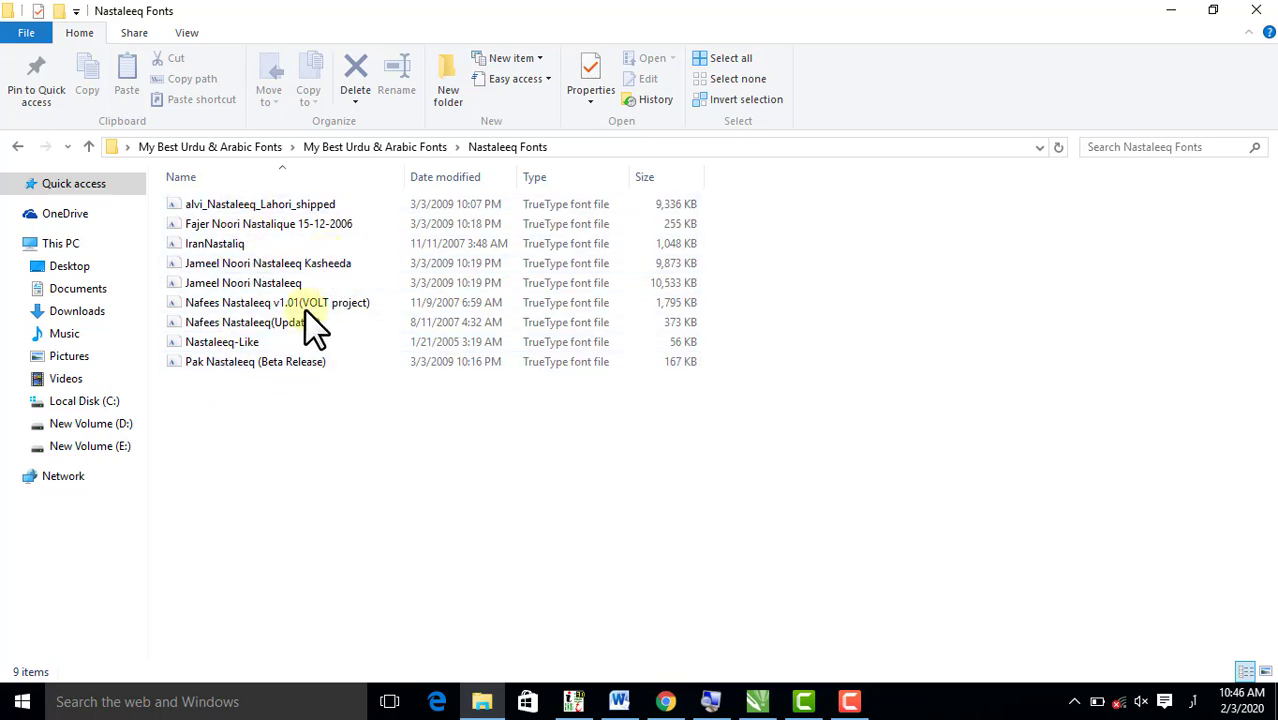
pyautogui.click(17, 146)
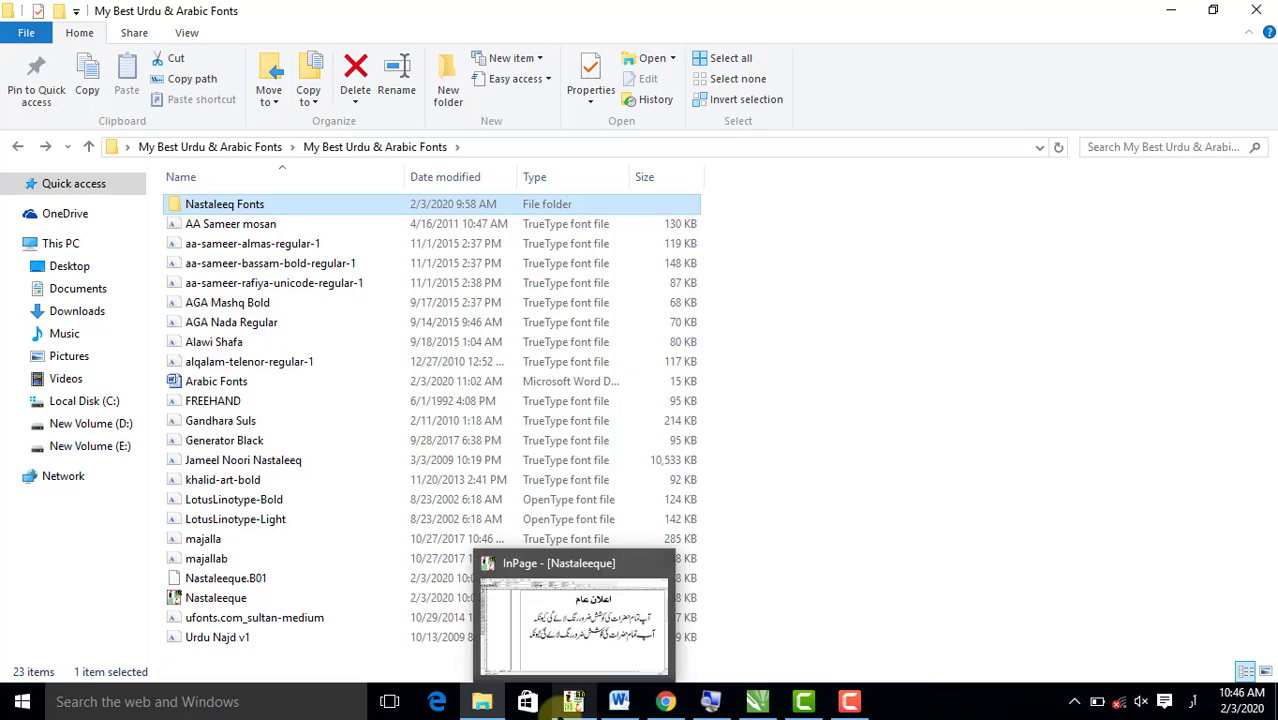
# Switch to InPage and check the fonts of the two Nastaliq sample lines below the heading.
pyautogui.click(572, 702)
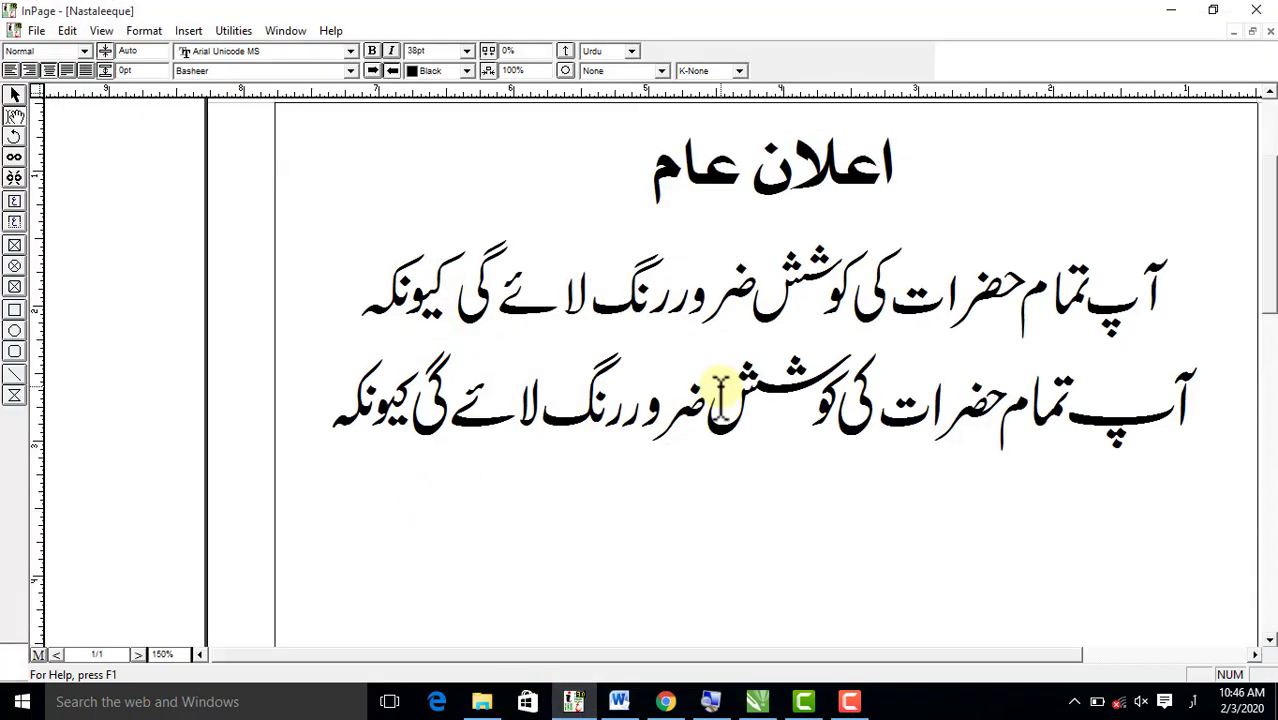
pyautogui.keyDown('ctrl'); pyautogui.keyDown('alt'); pyautogui.click(722, 388); pyautogui.keyUp('alt'); pyautogui.keyUp('ctrl')
pyautogui.keyDown('ctrl'); pyautogui.click(668, 162); pyautogui.keyUp('ctrl')
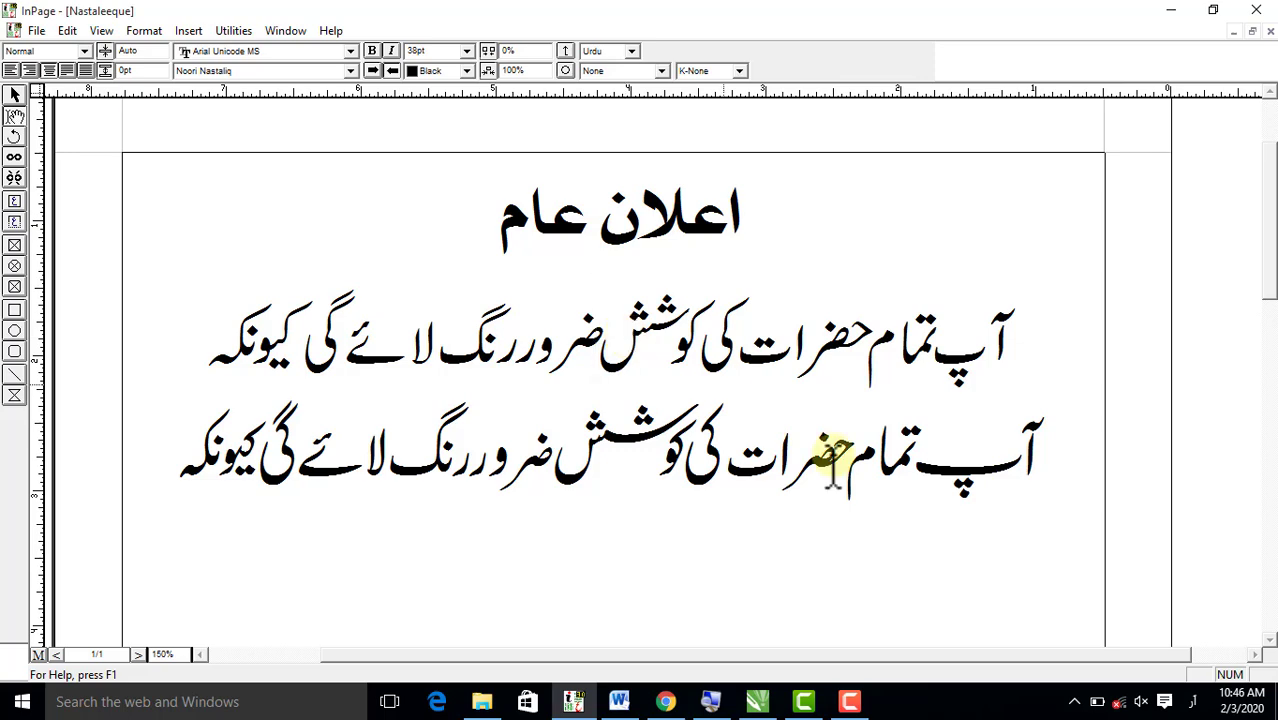
# Switch to CorelDRAW and inspect the calligraphy samples in KITABAT.cdr, including the purple heading and the blue line beneath it.
pyautogui.click(757, 702)
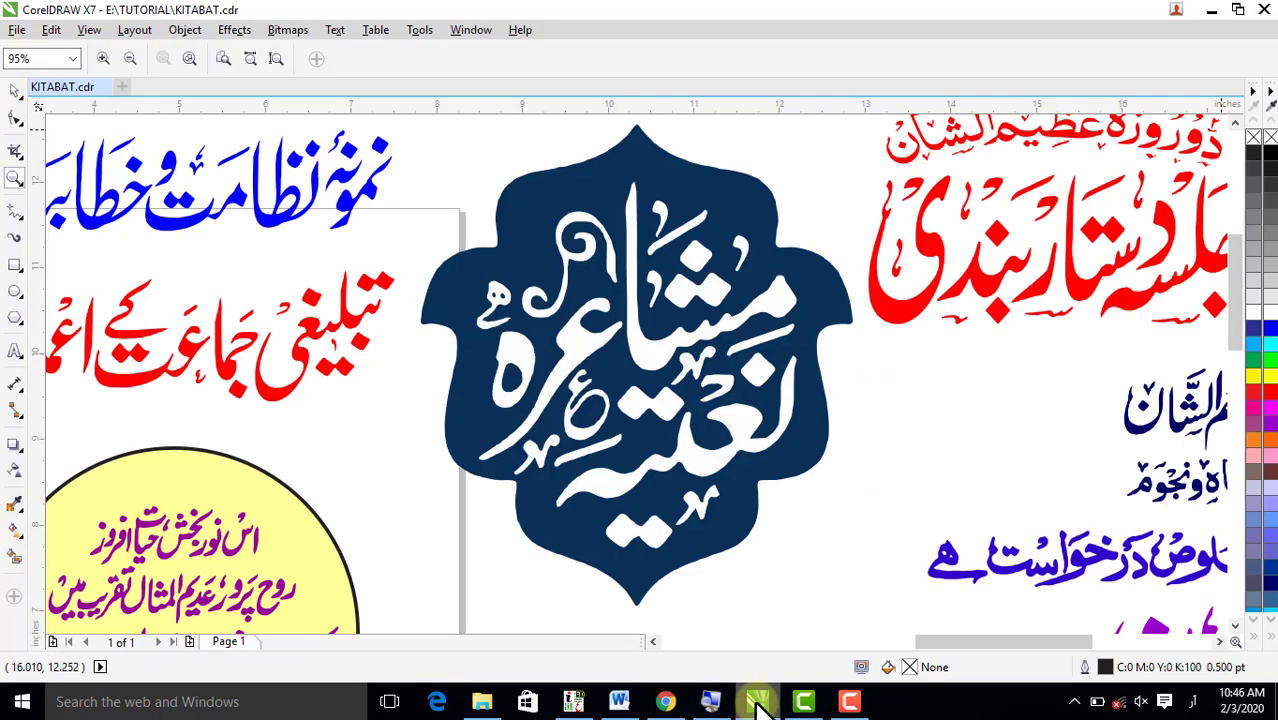
pyautogui.keyDown('shift'); pyautogui.click(660, 386); pyautogui.keyUp('shift')
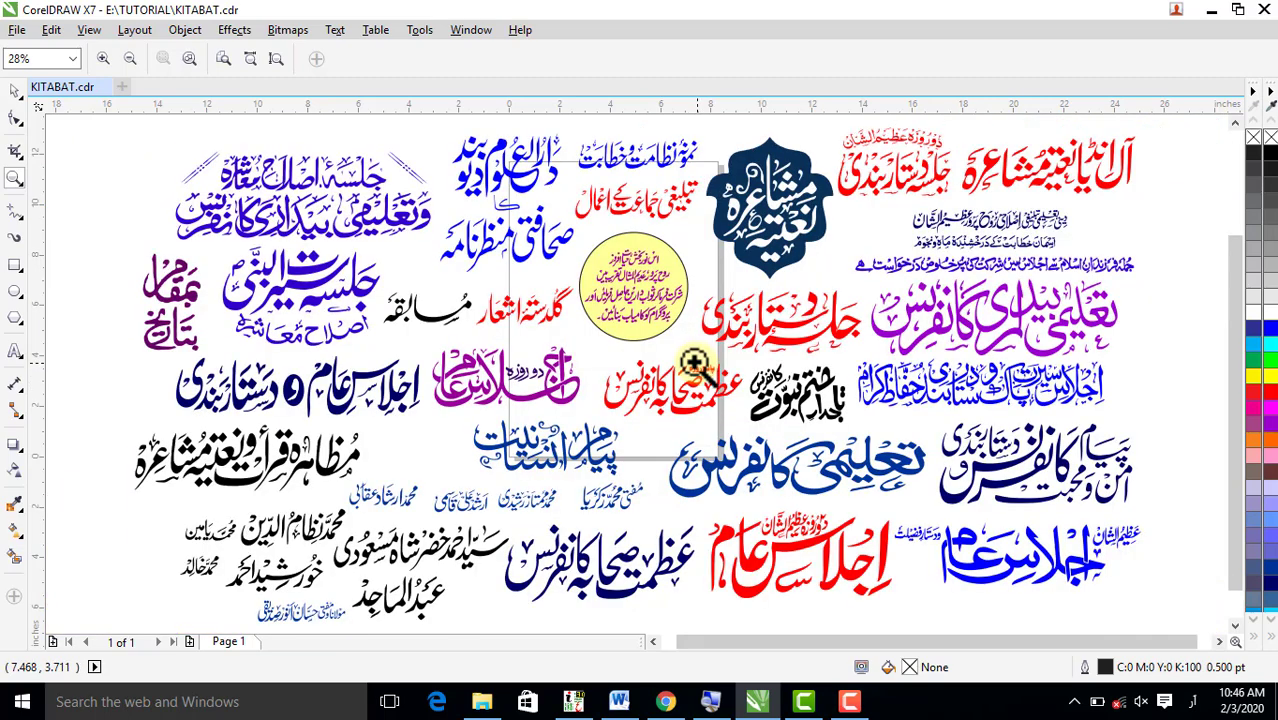
pyautogui.moveTo(713, 284); pyautogui.dragTo(855, 362)
pyautogui.keyDown('shift'); pyautogui.click(855, 362); pyautogui.keyUp('shift')
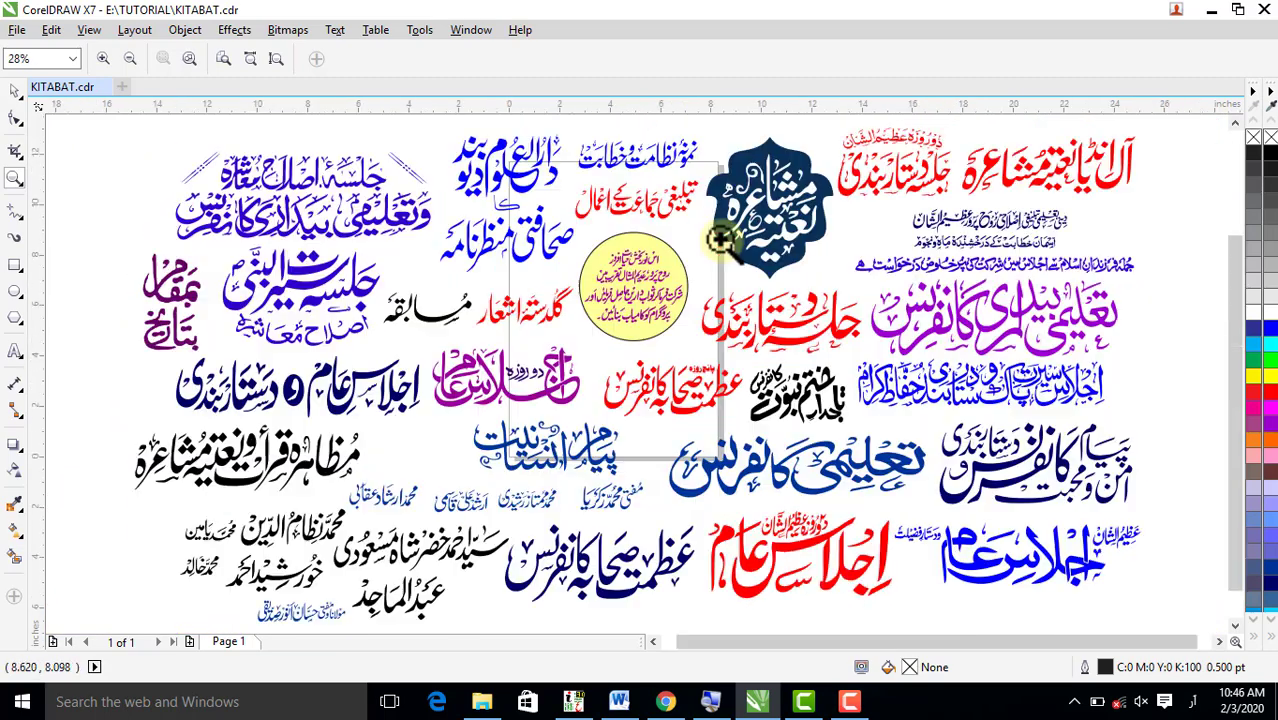
pyautogui.moveTo(715, 145); pyautogui.dragTo(1112, 418)
pyautogui.keyDown('shift'); pyautogui.click(736, 331); pyautogui.keyUp('shift')
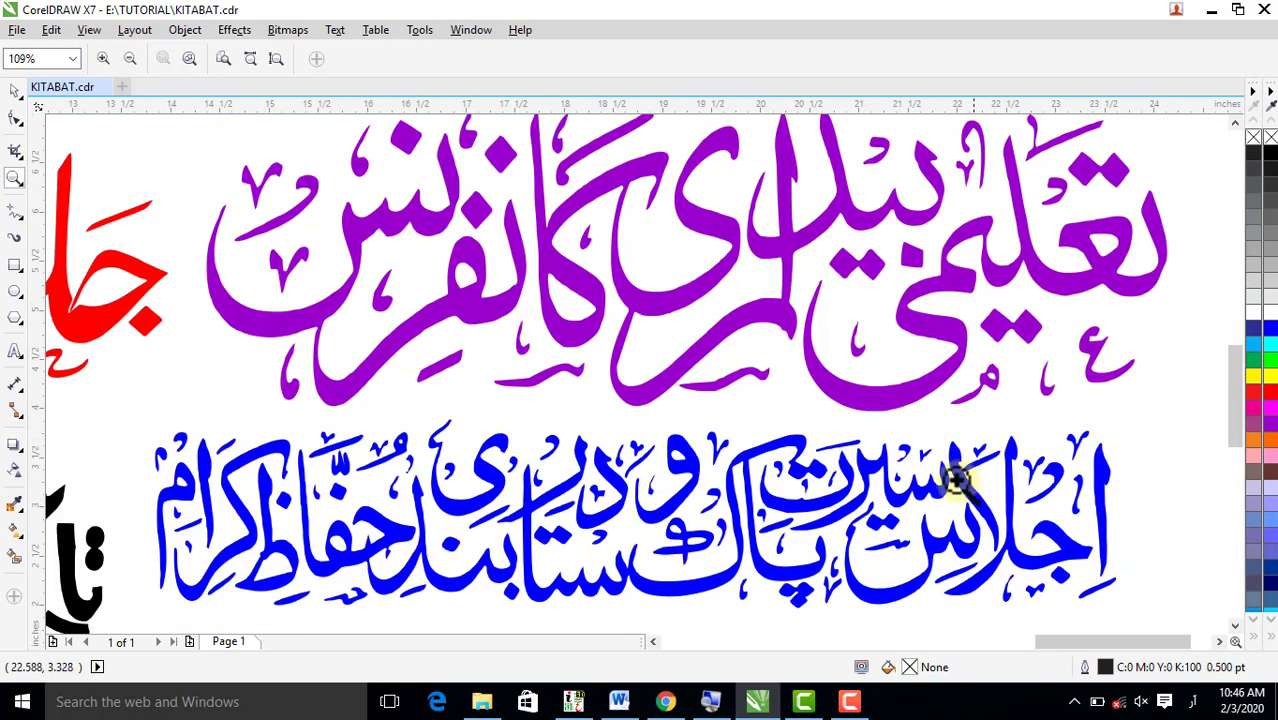
pyautogui.keyDown('shift'); pyautogui.click(545, 460); pyautogui.keyUp('shift')
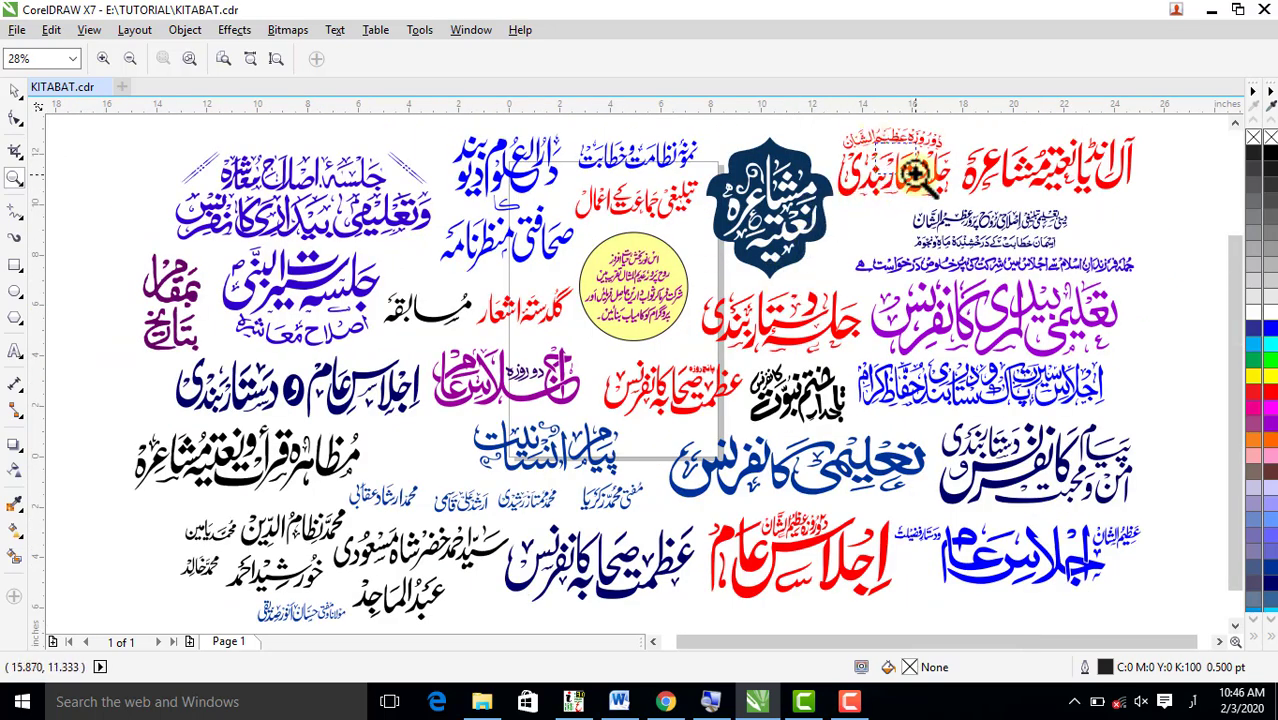
# Examine the red calligraphy heading beside the dark blue emblem and the large red heading in the lowest row up close.
pyautogui.moveTo(880, 150); pyautogui.dragTo(950, 190)
pyautogui.keyDown('shift'); pyautogui.click(870, 262); pyautogui.keyUp('shift')
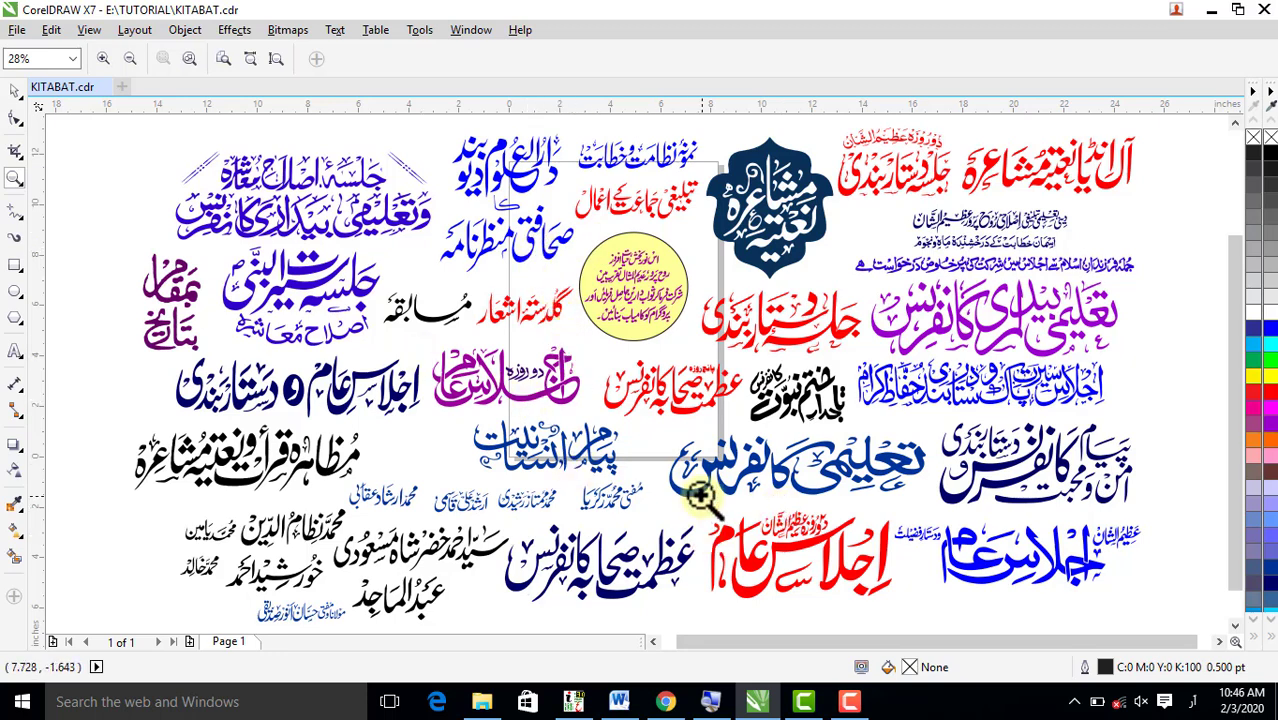
pyautogui.moveTo(702, 496); pyautogui.dragTo(912, 614)
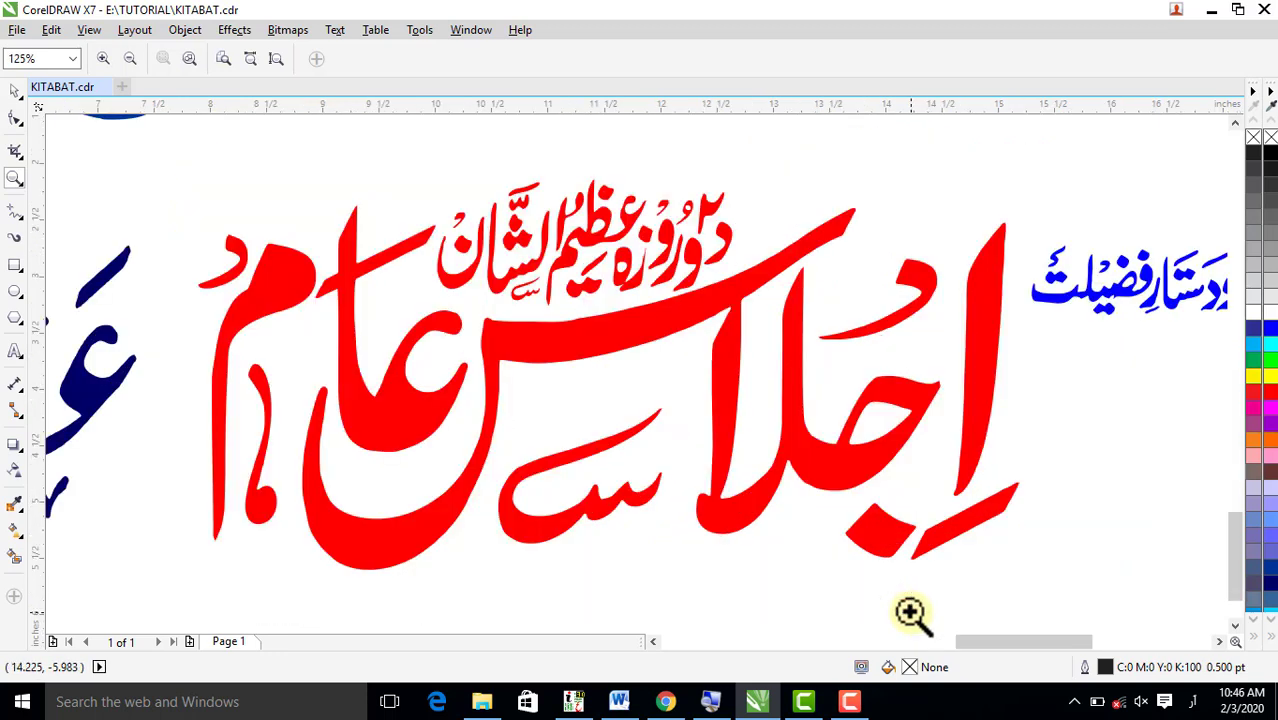
pyautogui.keyDown('shift'); pyautogui.click(752, 392); pyautogui.keyUp('shift')
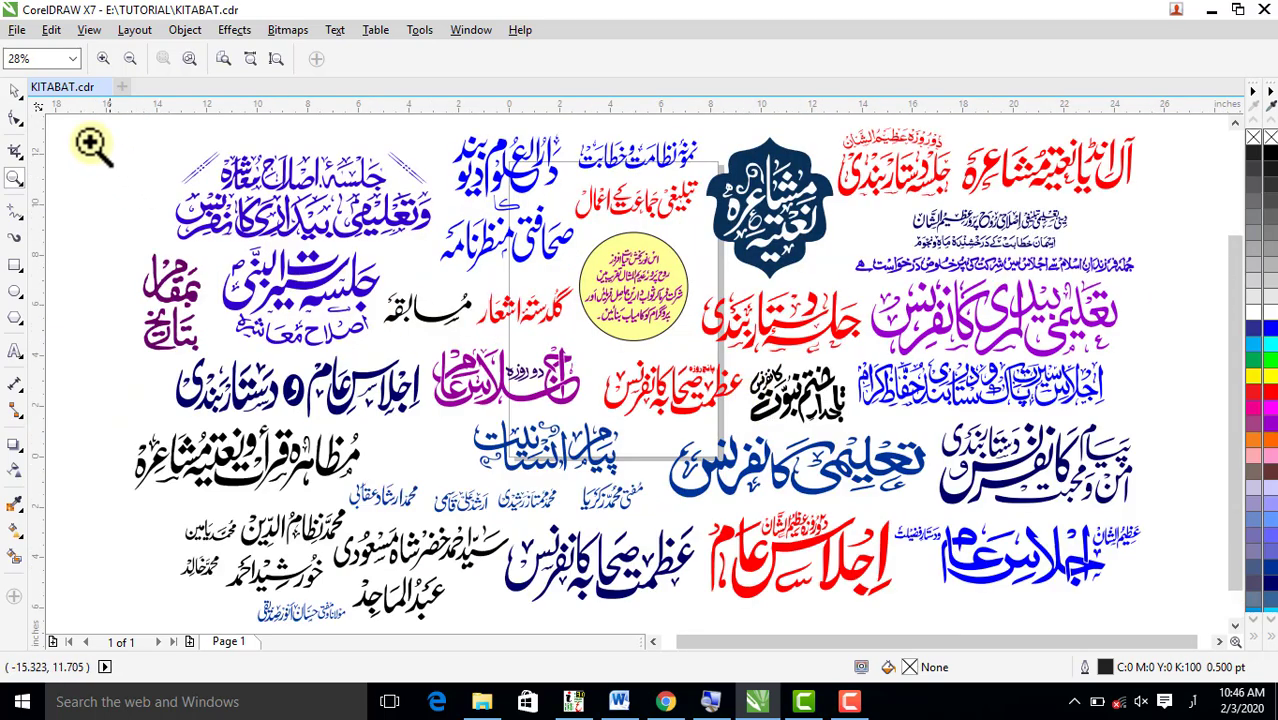
# Examine the purple Urdu text inside the yellow circle up close and return to the overview of all samples.
pyautogui.click(14, 91)
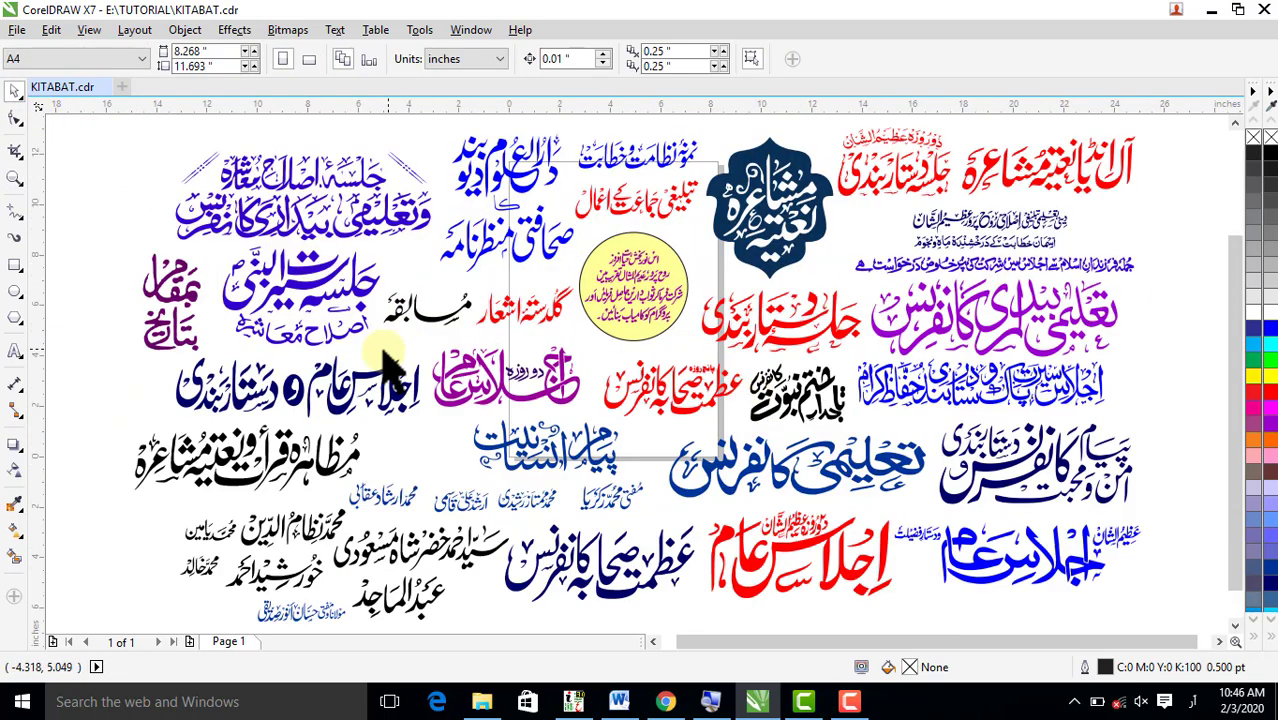
pyautogui.click(15, 178)
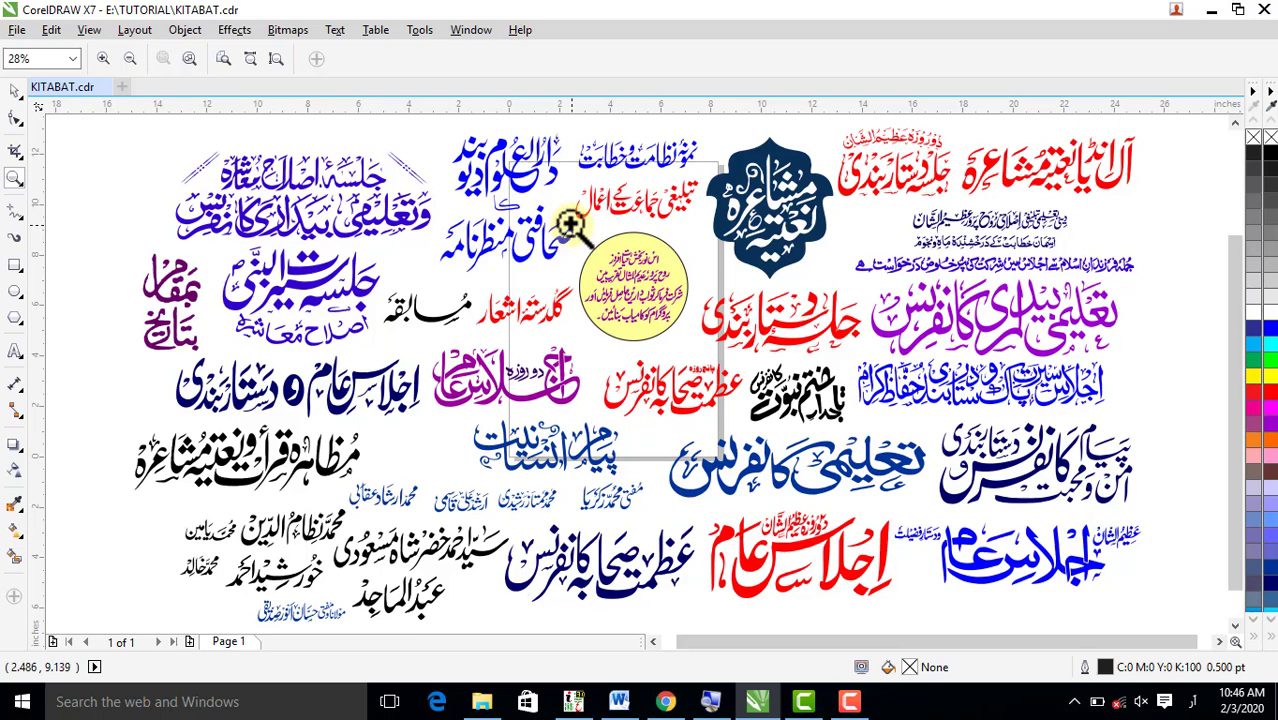
pyautogui.moveTo(571, 225); pyautogui.dragTo(700, 338)
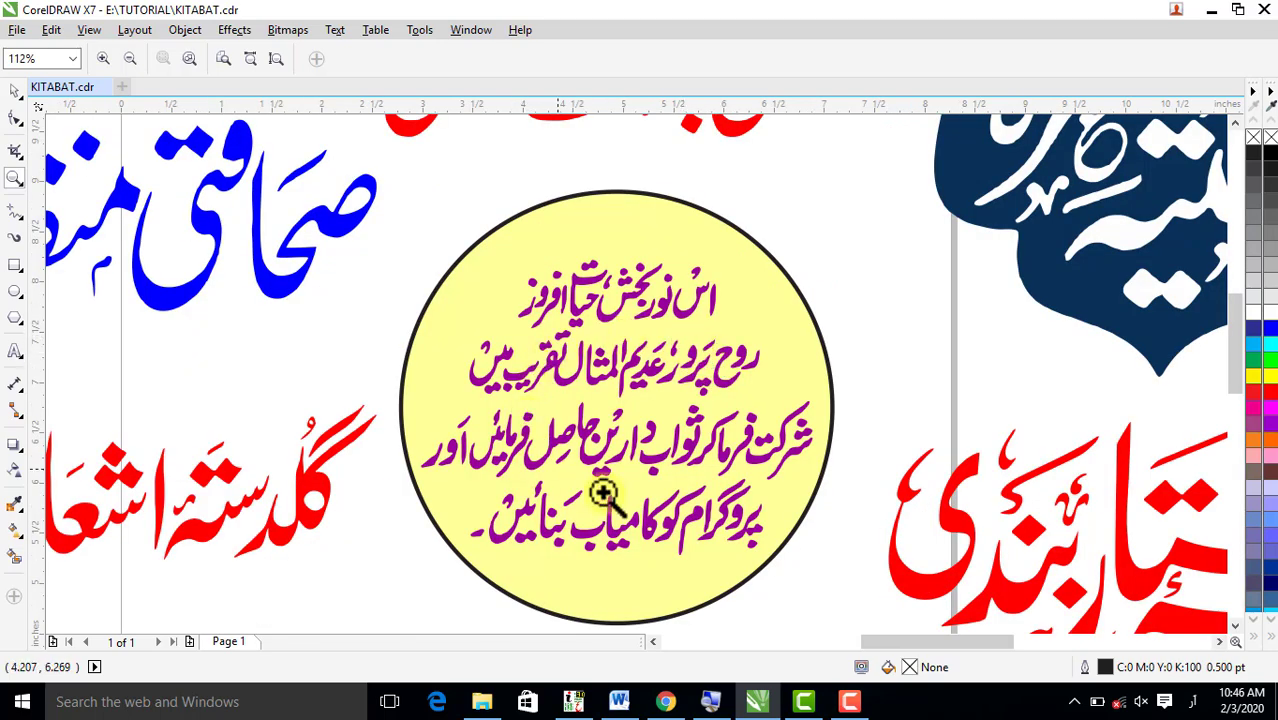
pyautogui.keyDown('shift'); pyautogui.click(488, 294); pyautogui.keyUp('shift')
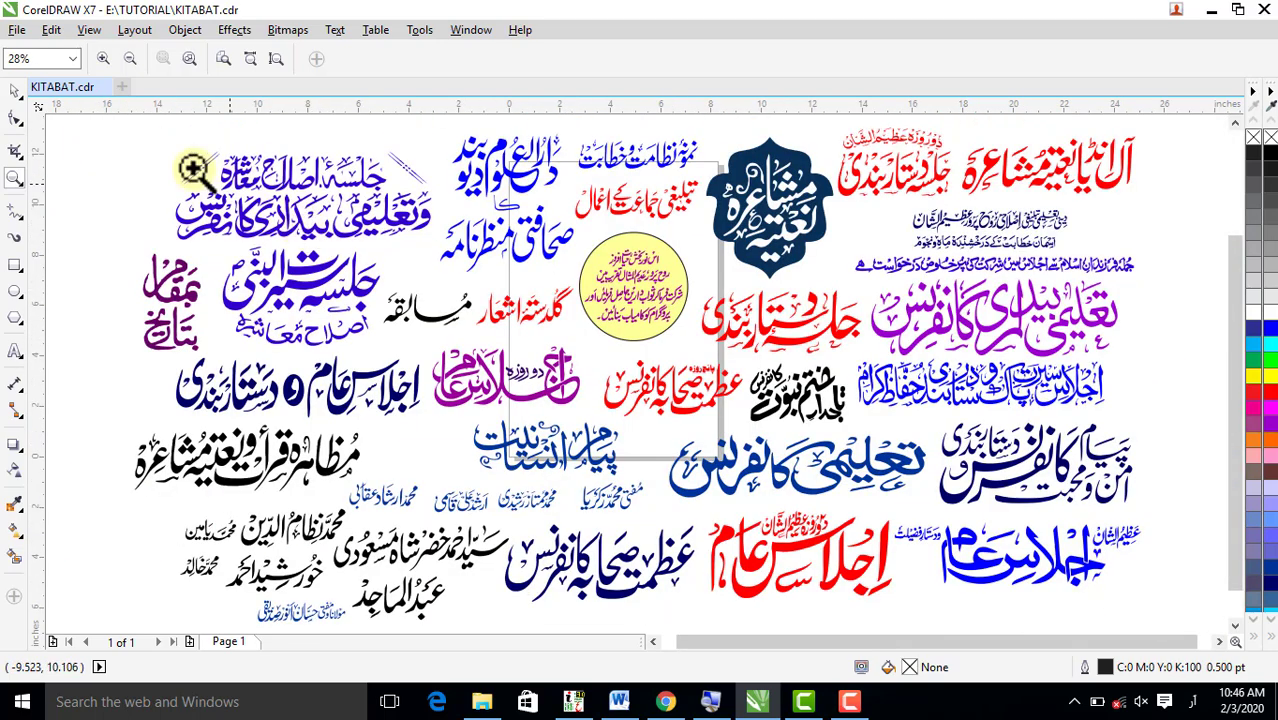
pyautogui.click(15, 91)
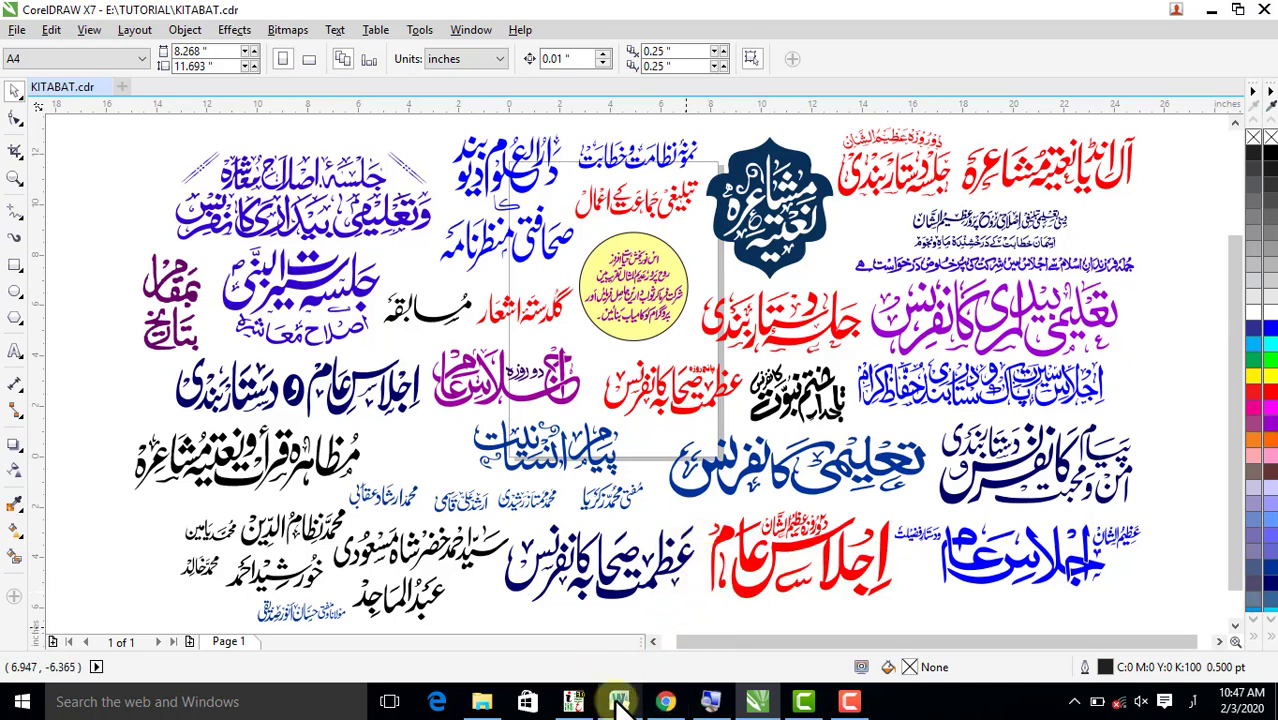
# Switch to InPage and look up the second sample line's font, Faiz Nastaliq, in the font list.
pyautogui.click(573, 701)
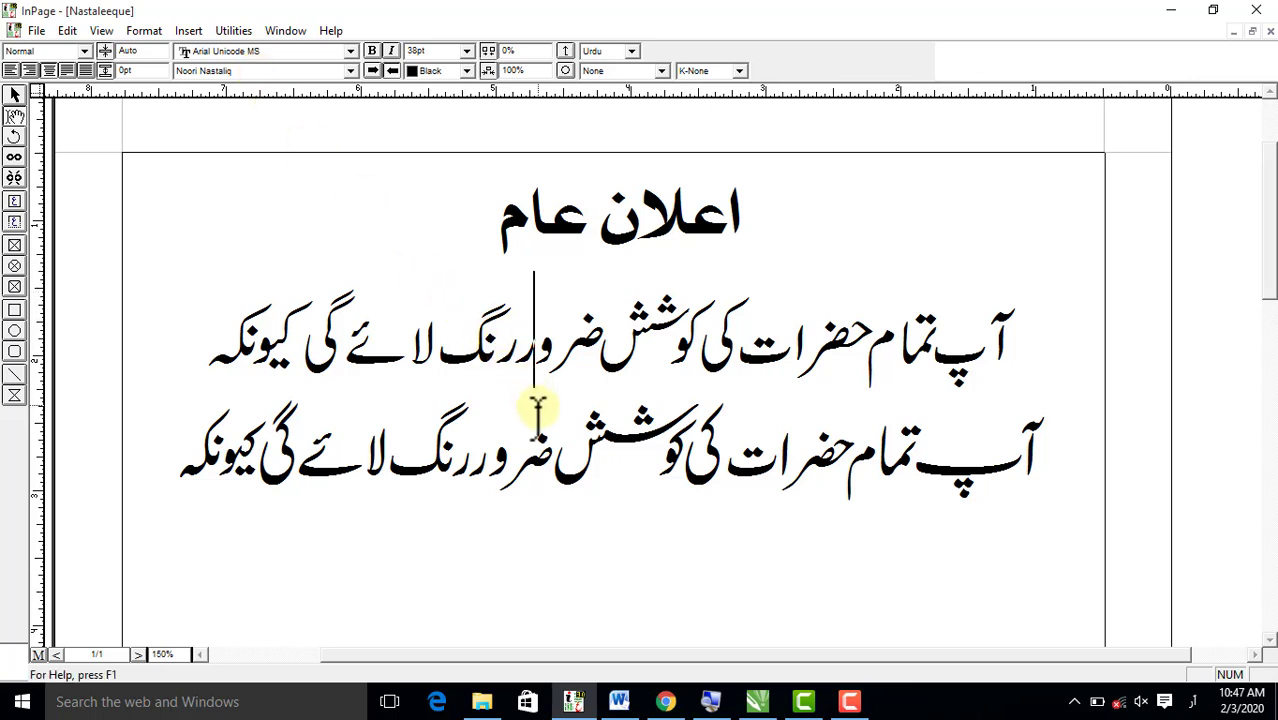
pyautogui.click(558, 436)
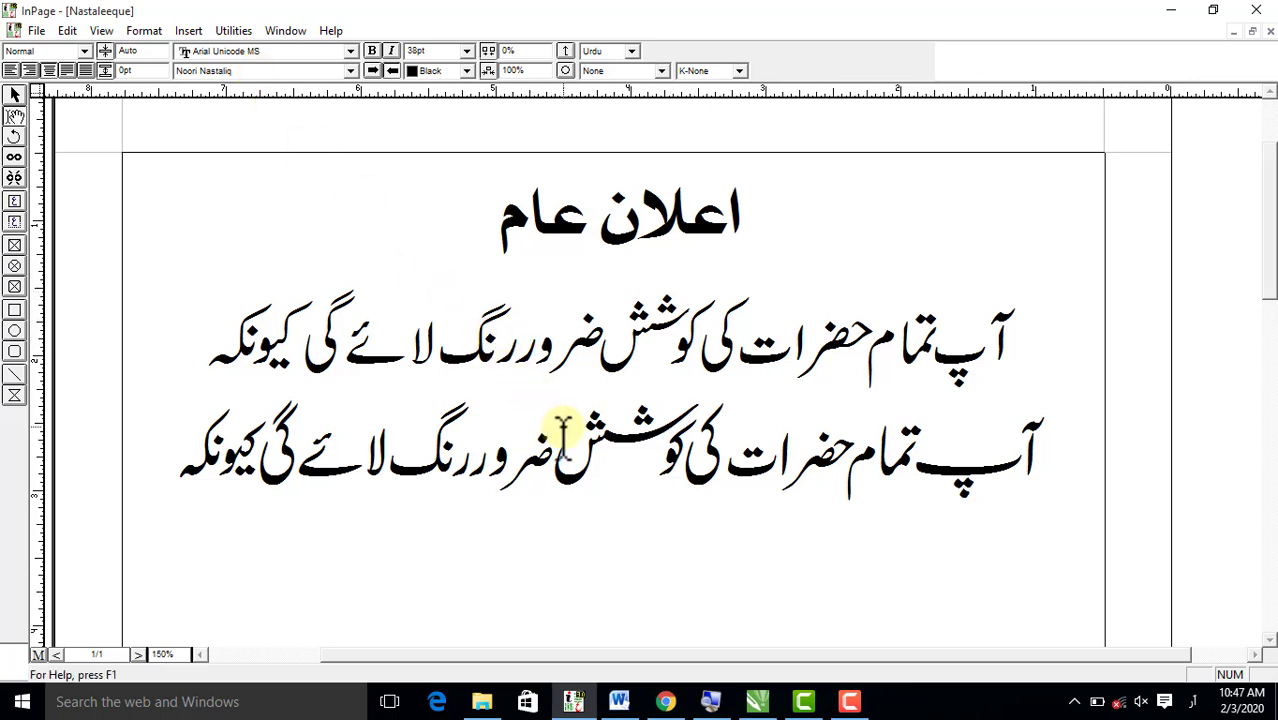
pyautogui.click(284, 74)
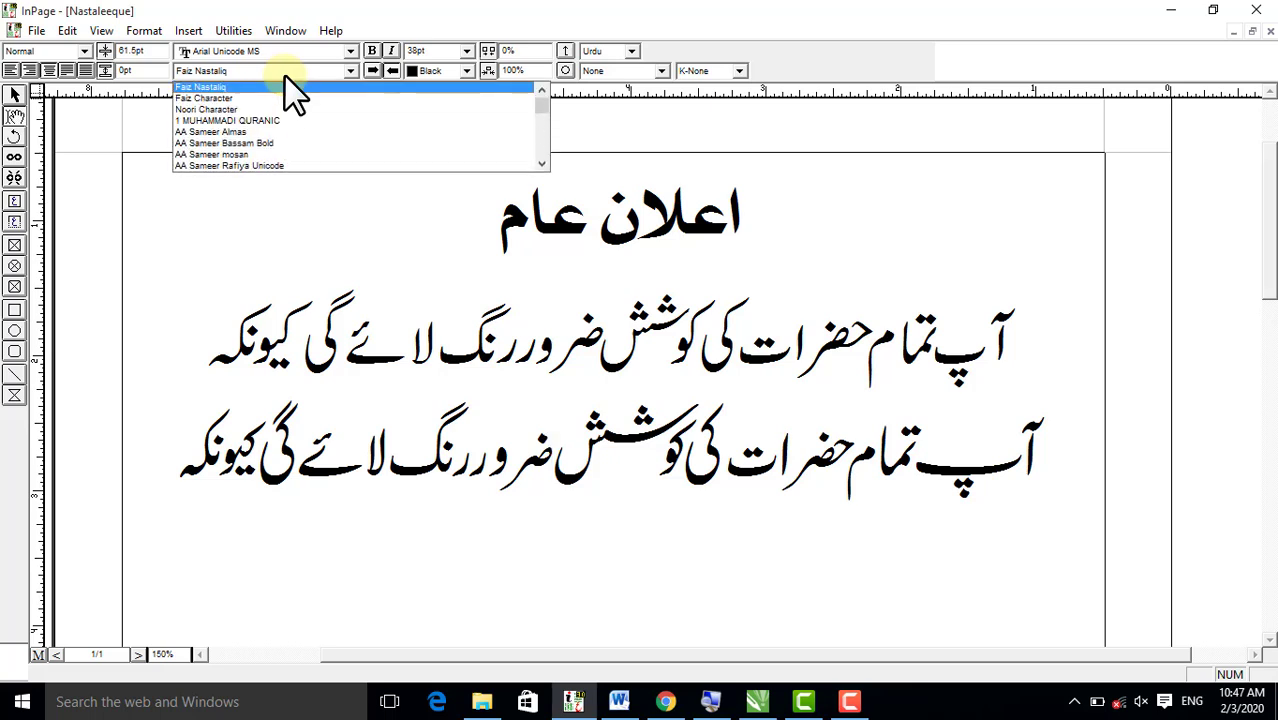
pyautogui.click(712, 462)
pyautogui.click(722, 462)
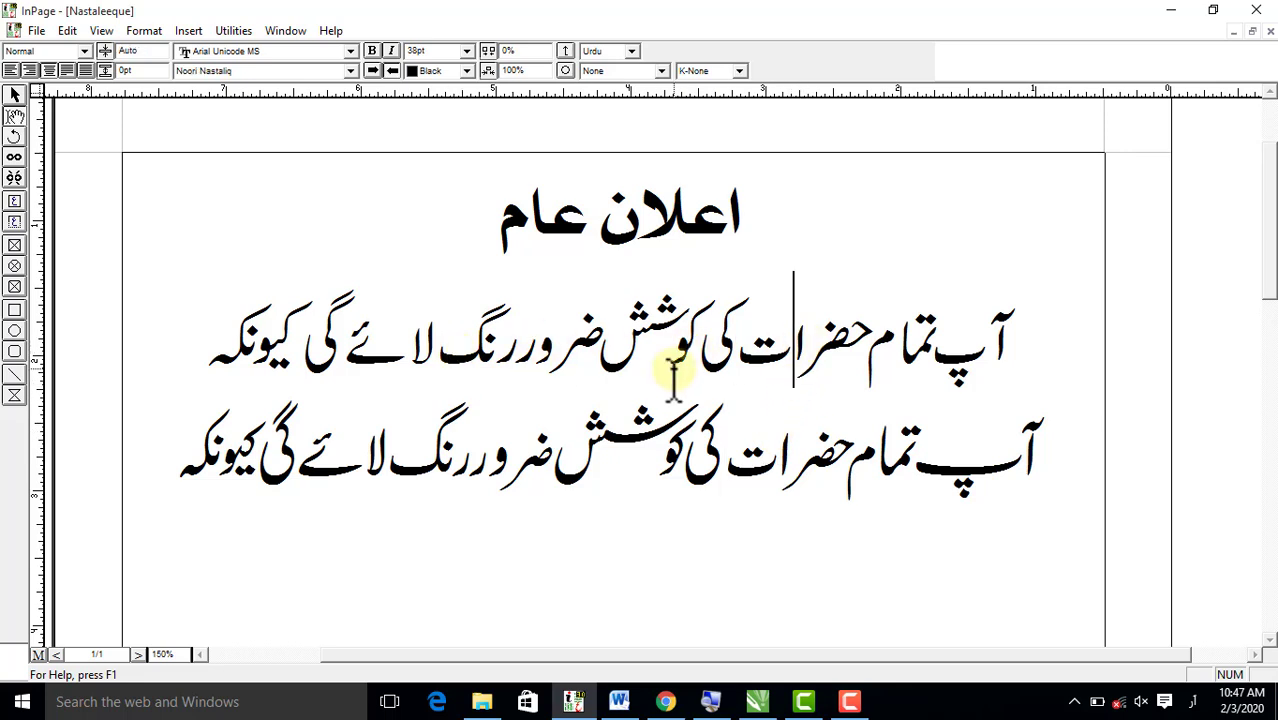
# Compare the fonts and letter shapes of the Noori Nastaliq line and the Faiz Nastaliq line word by word.
pyautogui.click(440, 500)
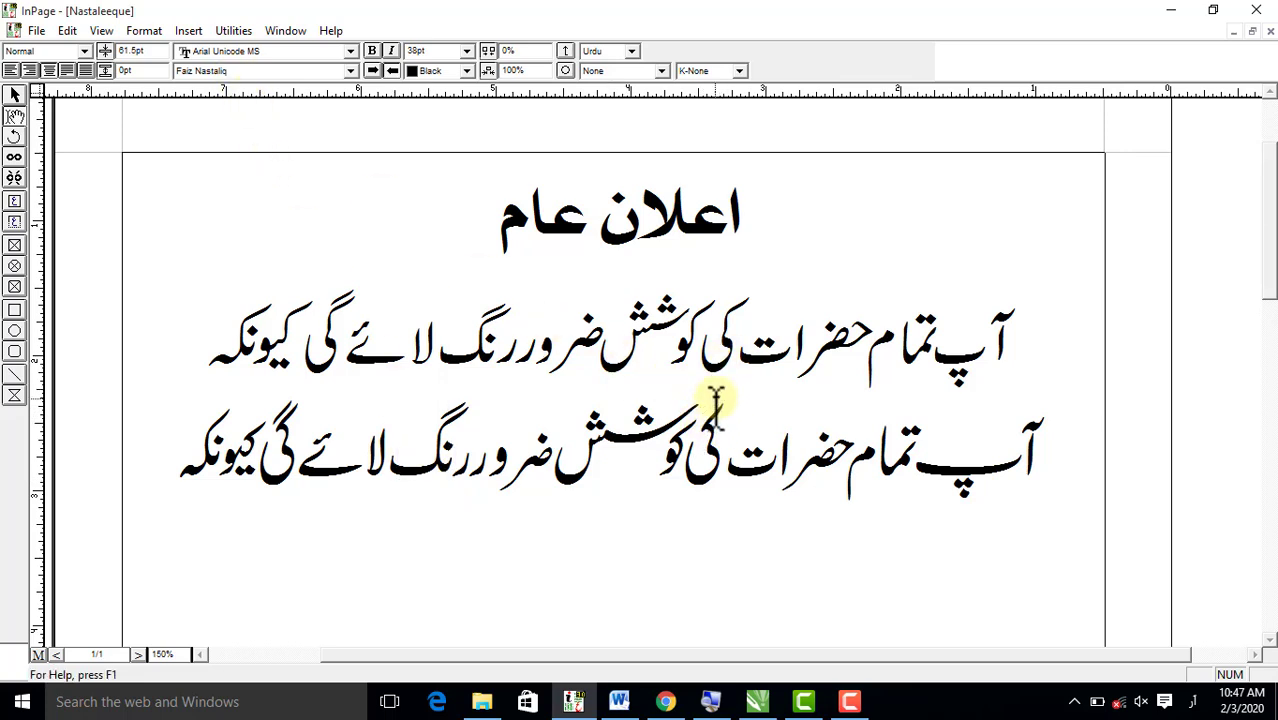
pyautogui.click(718, 350)
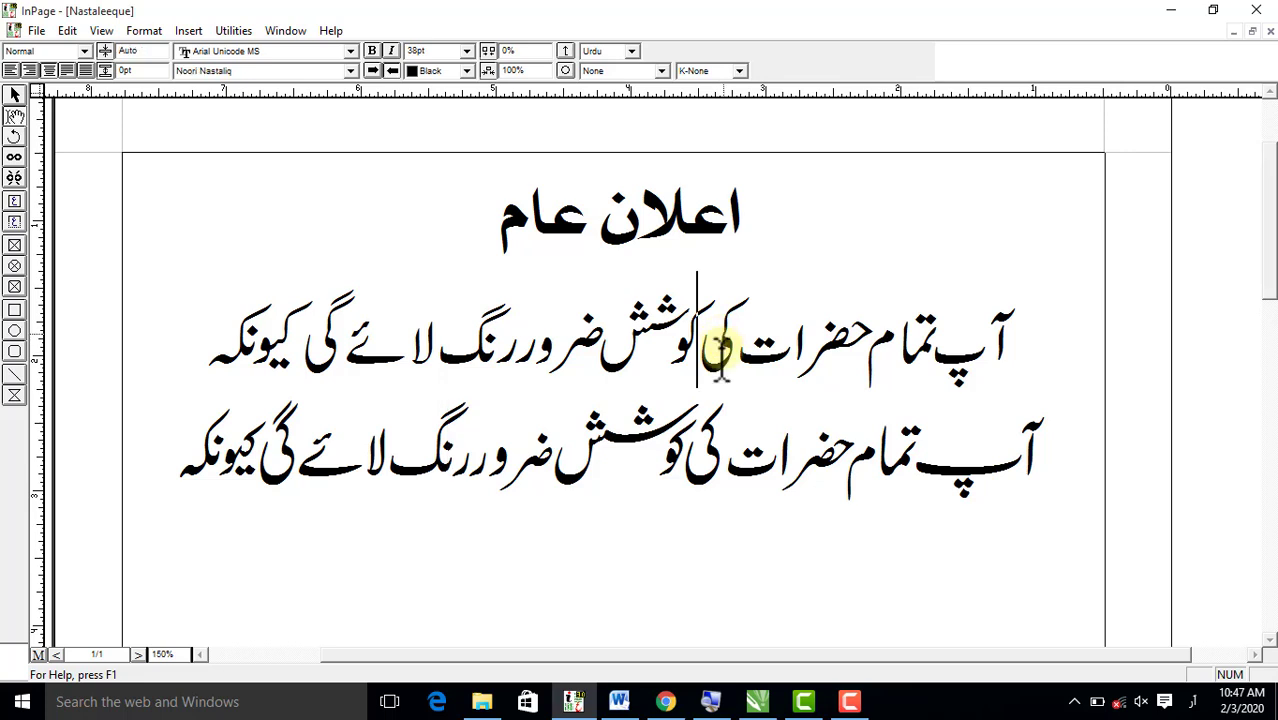
pyautogui.click(694, 470)
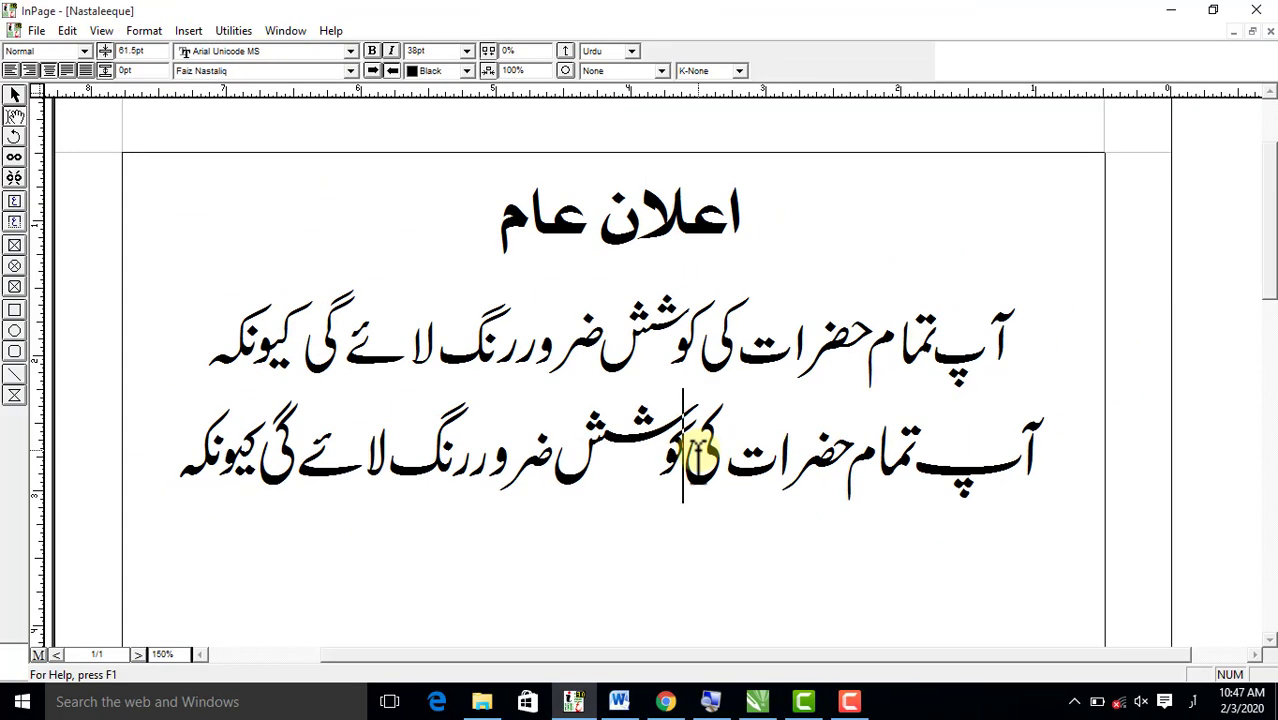
pyautogui.click(588, 462)
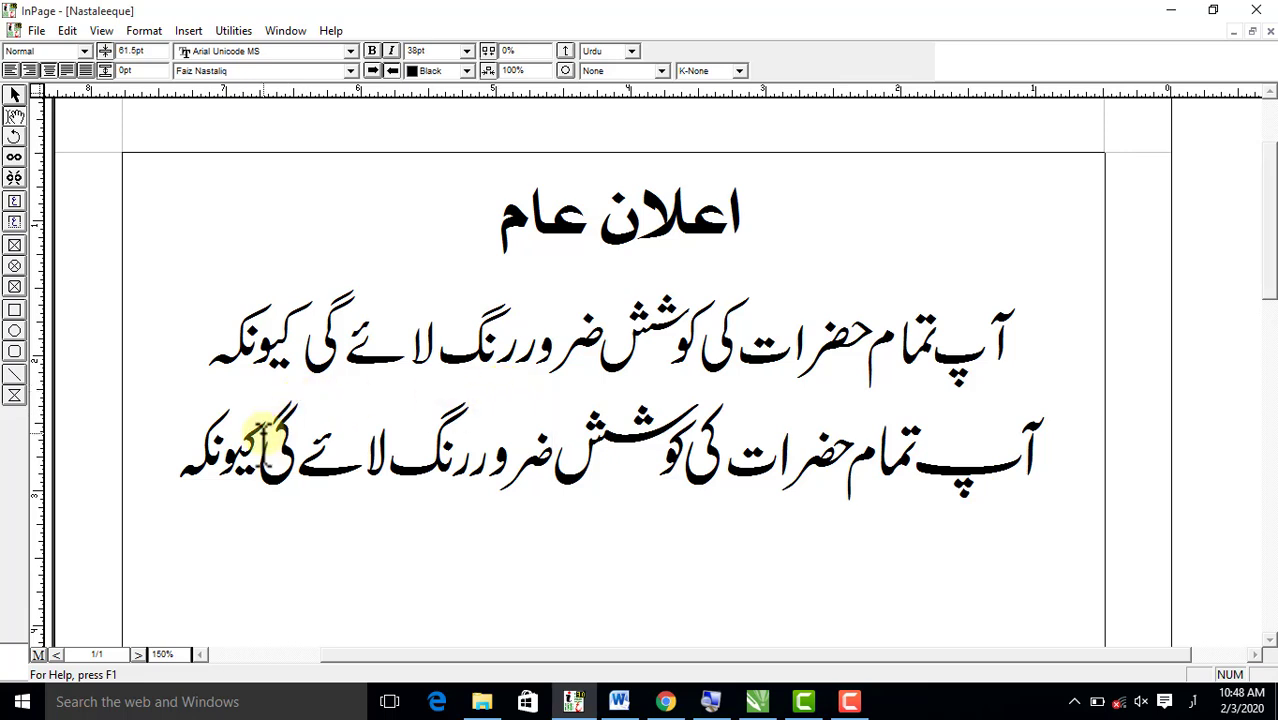
pyautogui.click(252, 452)
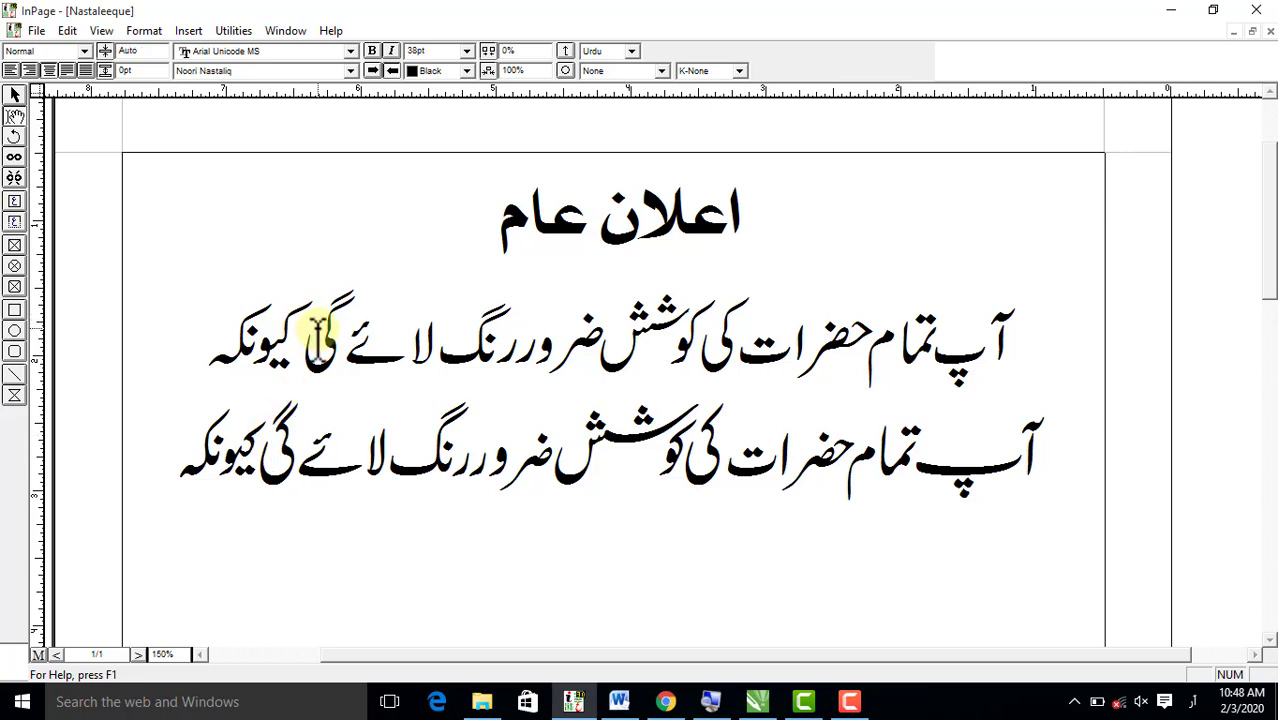
# Check the font and letter shapes of the last two words in the Faiz Nastaliq line.
pyautogui.click(294, 447)
pyautogui.click(278, 455)
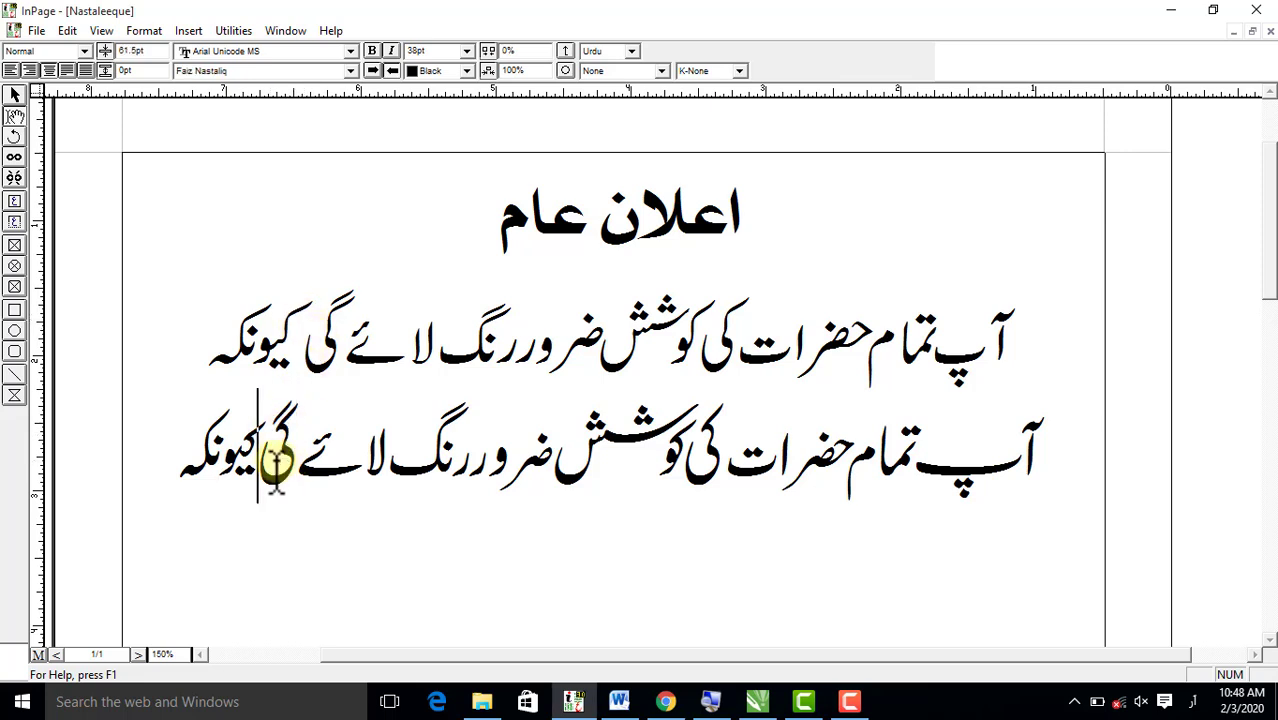
pyautogui.click(208, 460)
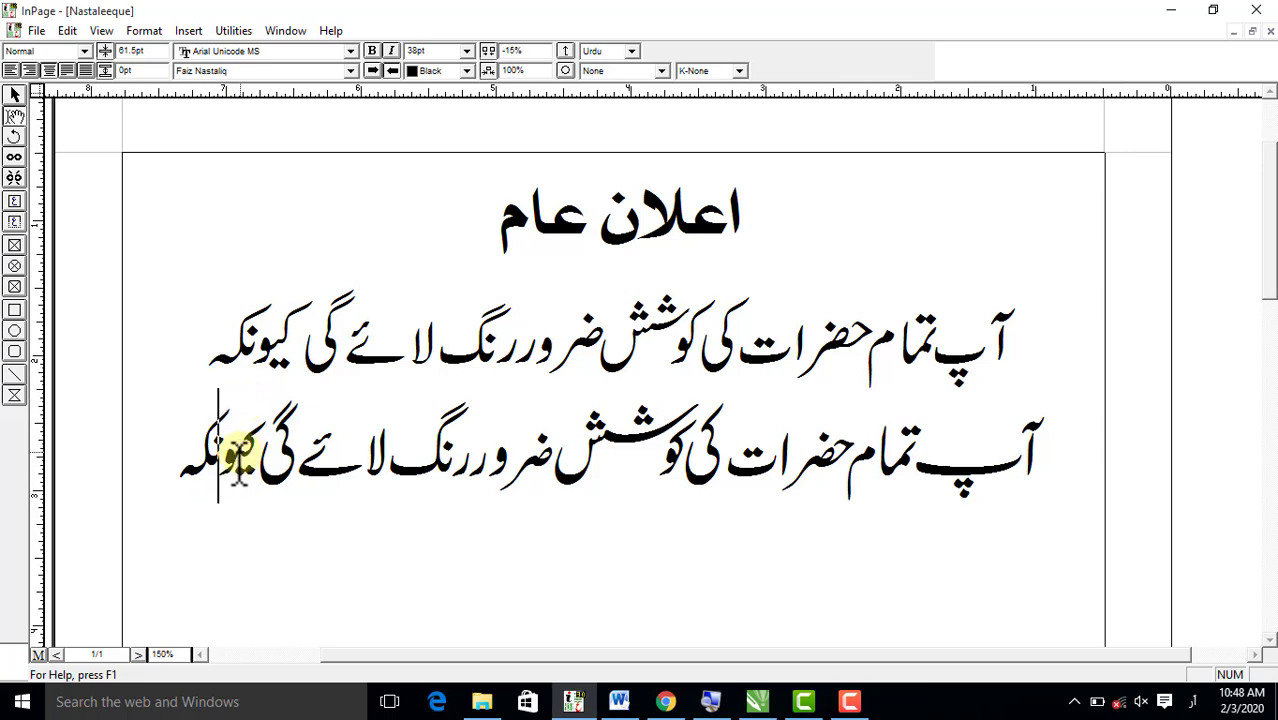
# Set the kashida of the Faiz Nastaliq line's first word to K-None and back to K-Always.
pyautogui.doubleClick(984, 456)
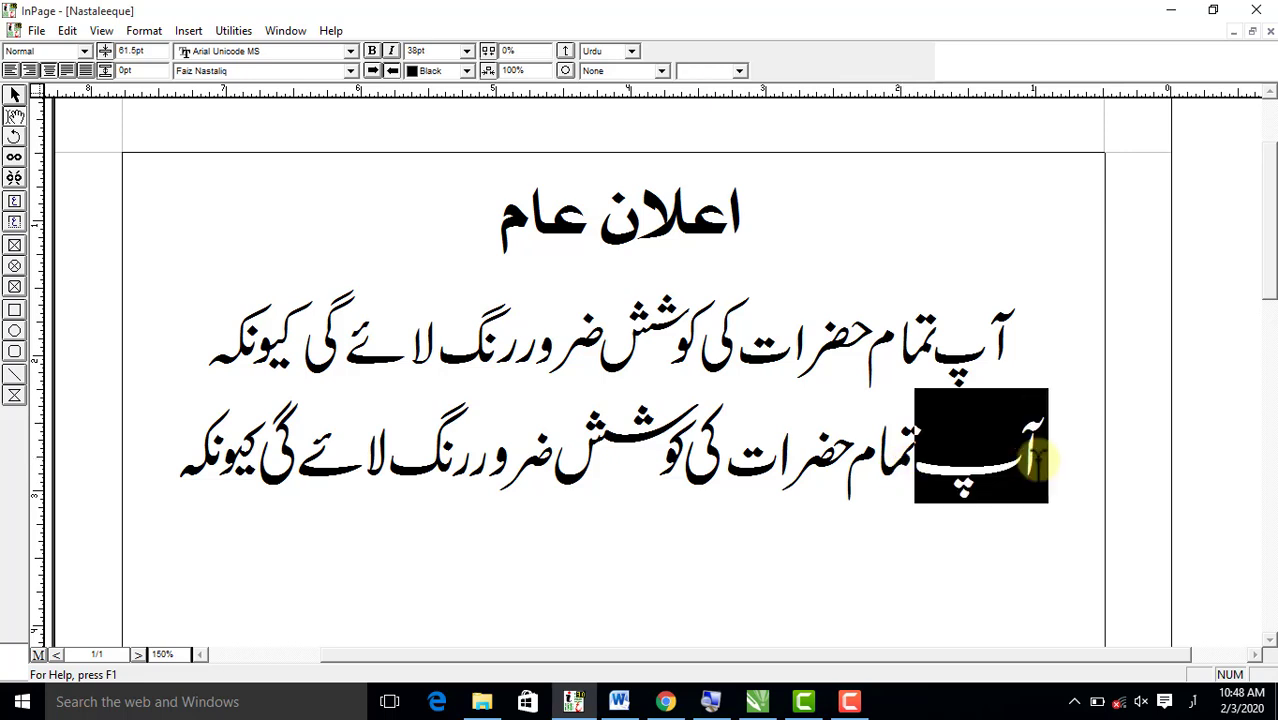
pyautogui.click(941, 465)
pyautogui.moveTo(907, 476); pyautogui.dragTo(1050, 476)
pyautogui.click(725, 68)
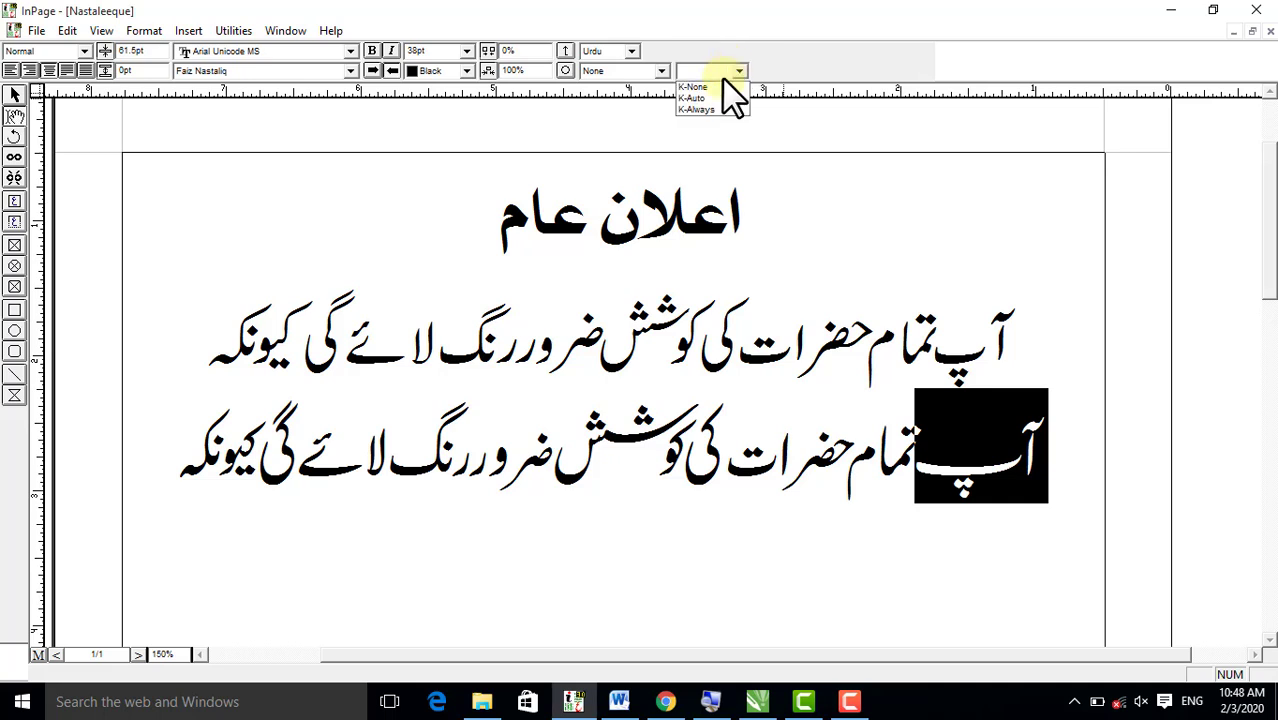
pyautogui.click(710, 88)
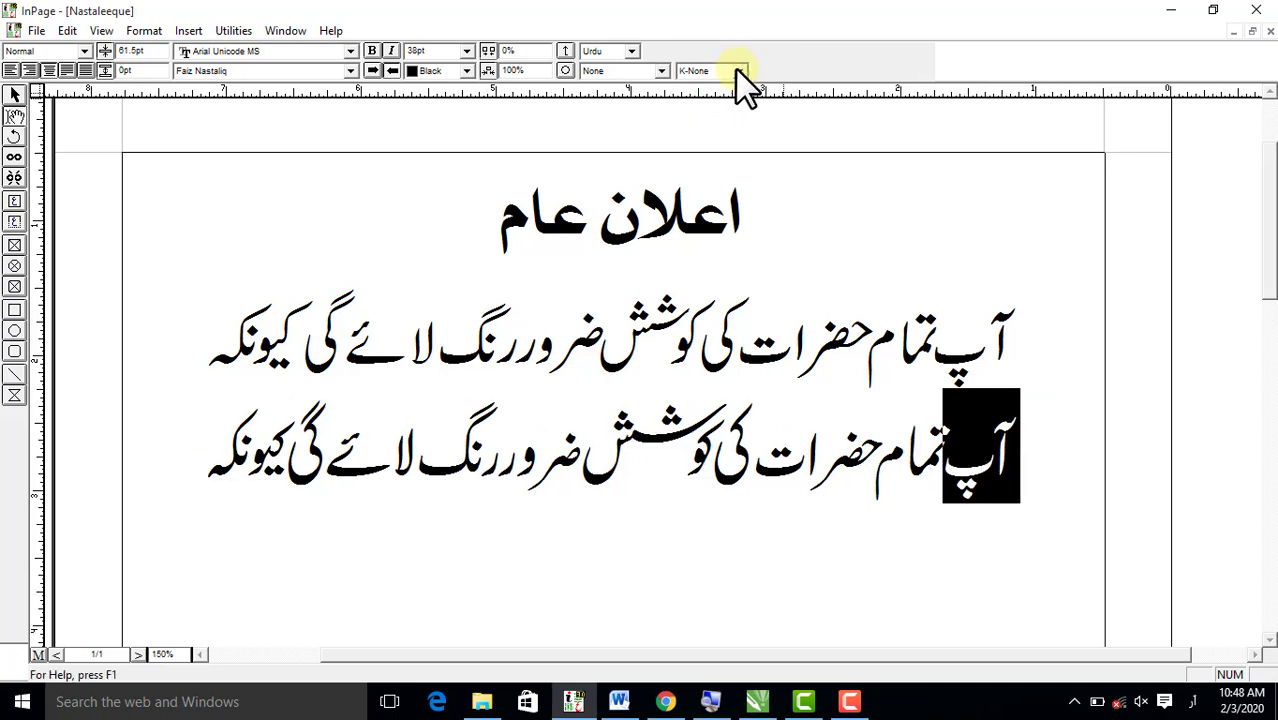
pyautogui.click(740, 69)
pyautogui.click(697, 110)
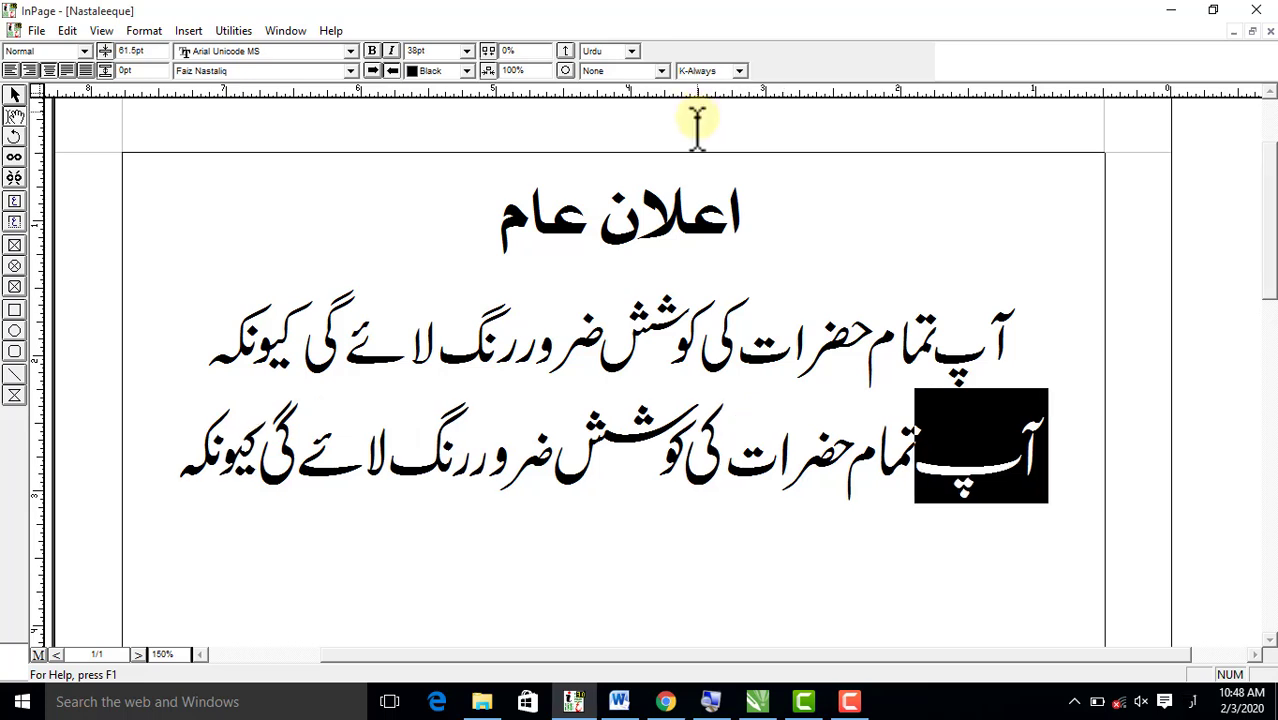
# Try the K-Always kashida on the letters حضر of the word حضرات in the Faiz Nastaliq line.
pyautogui.click(816, 425)
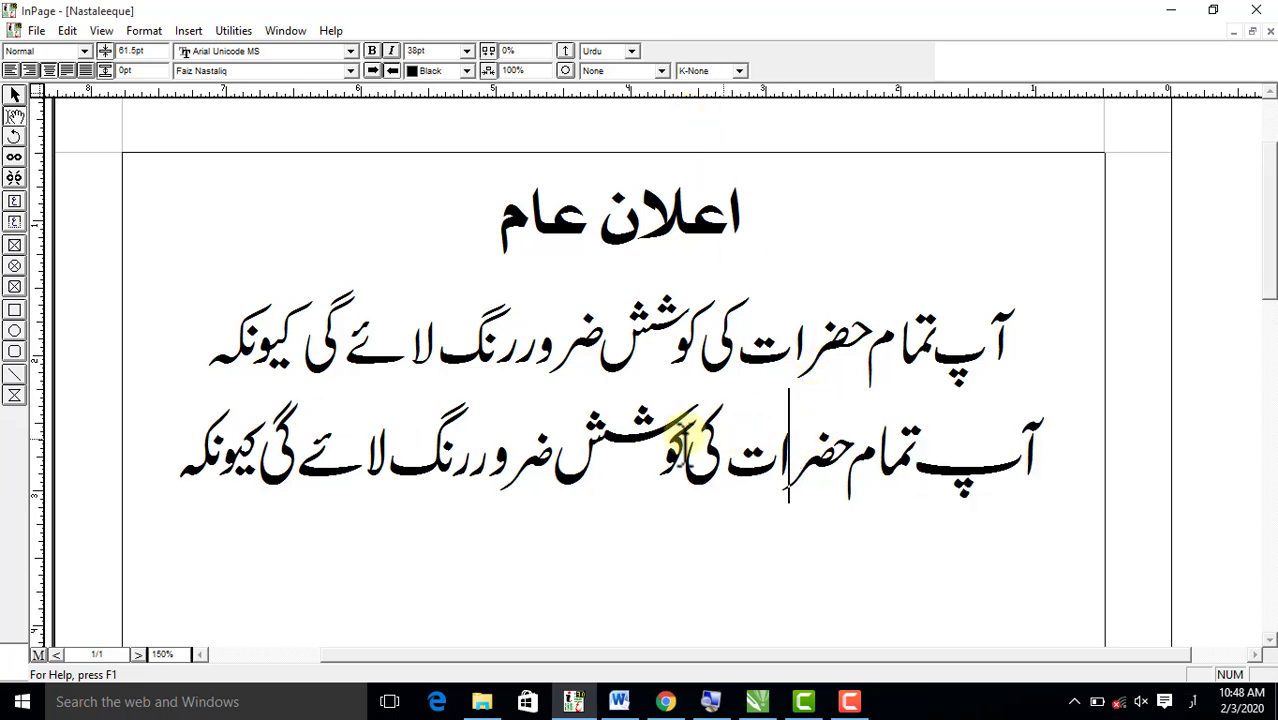
pyautogui.moveTo(826, 485); pyautogui.dragTo(790, 470)
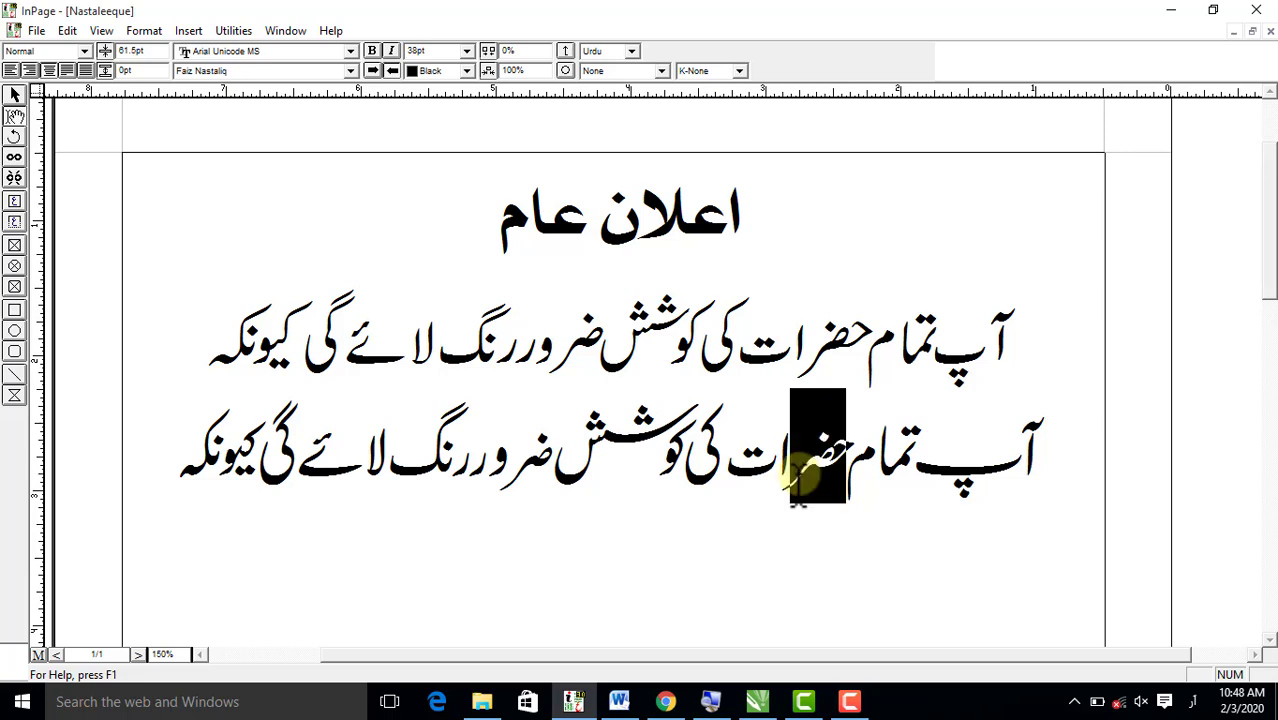
pyautogui.click(739, 71)
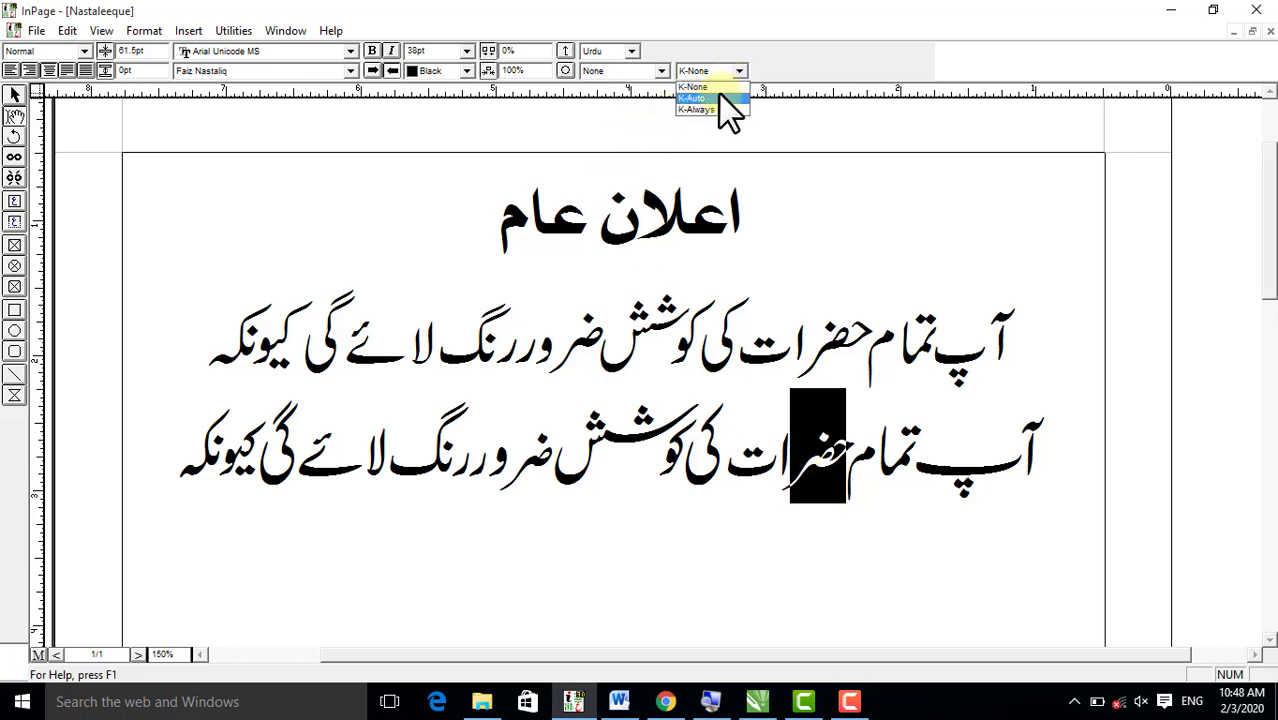
pyautogui.click(700, 109)
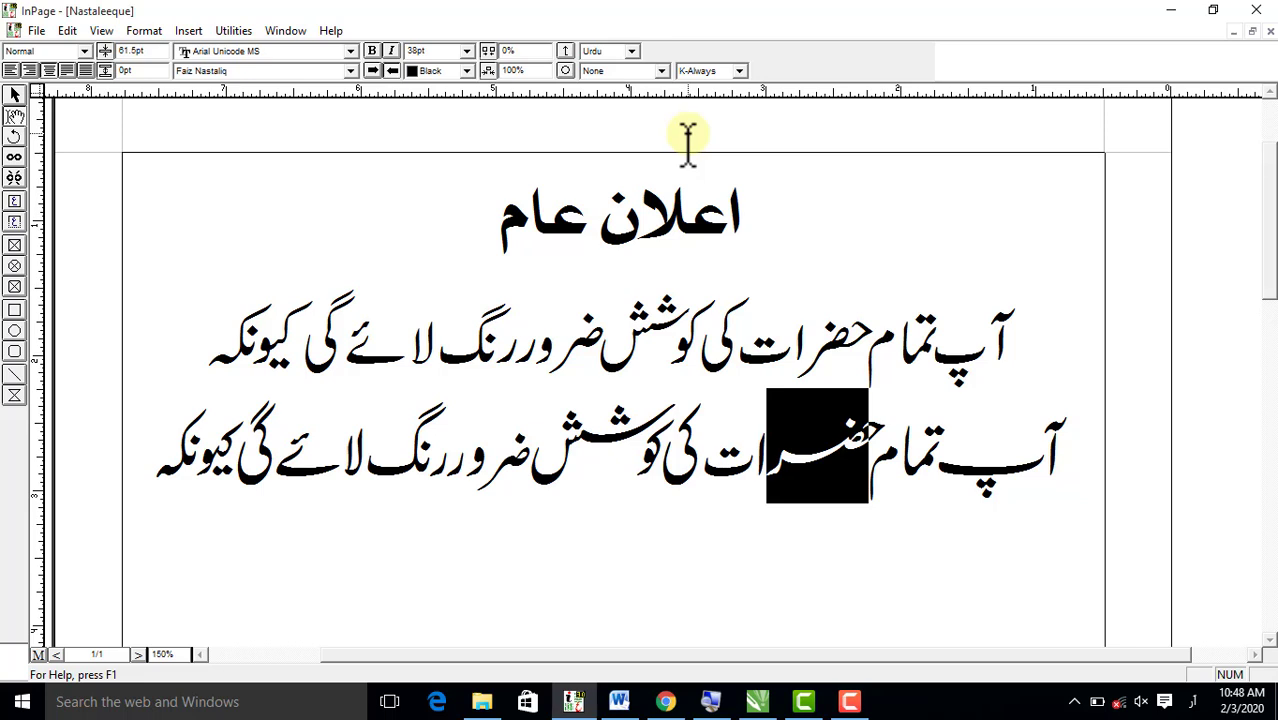
# Review the fonts of the heading اعلان عام and the two Nastaliq sample lines below it.
pyautogui.click(664, 212)
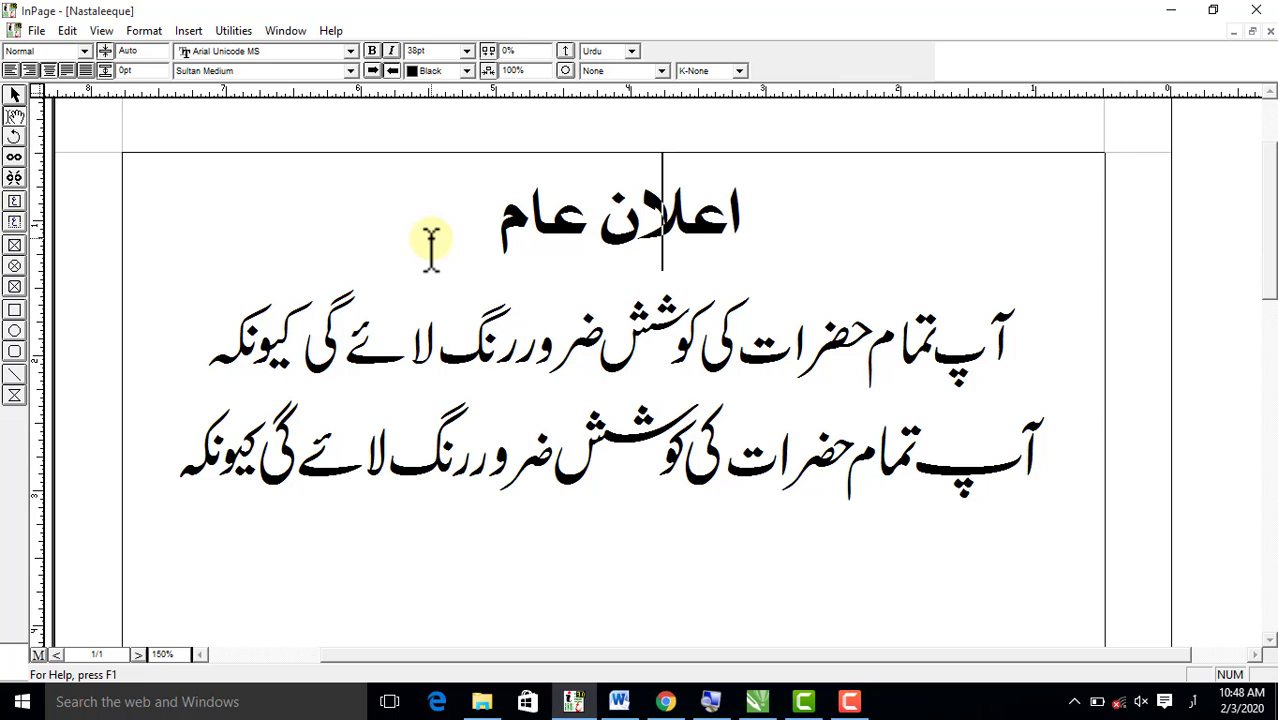
pyautogui.click(612, 255)
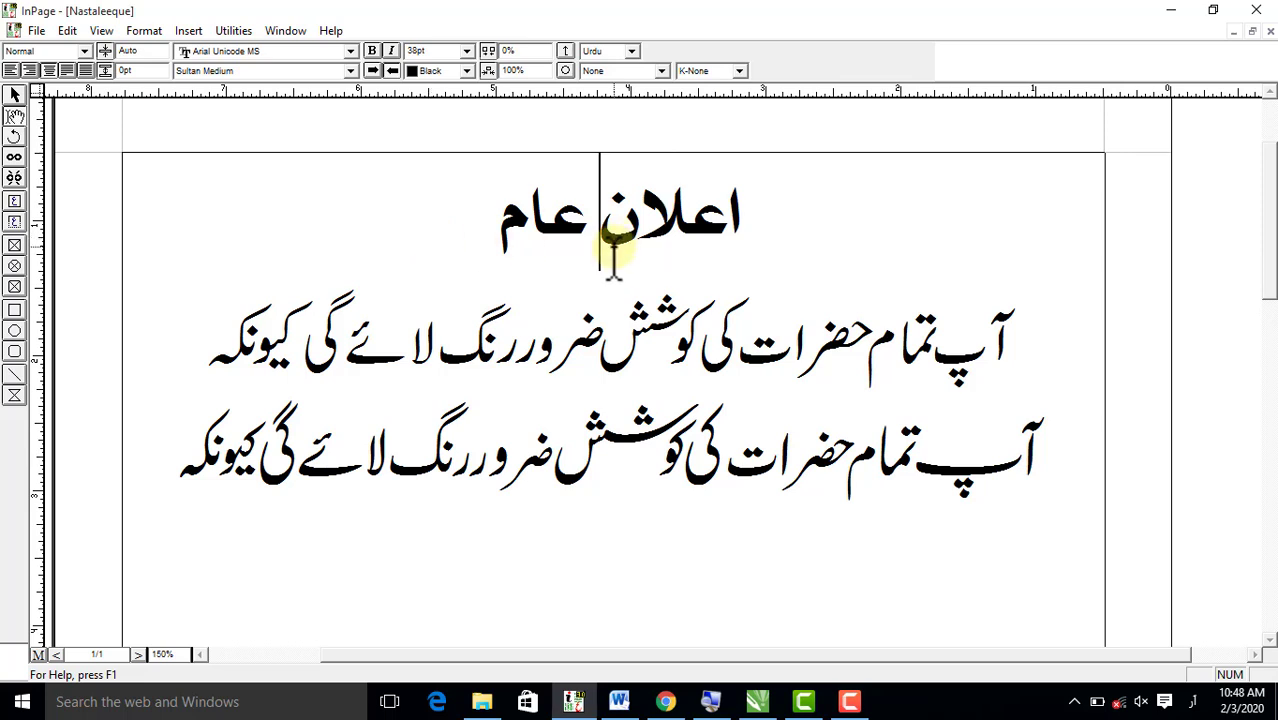
pyautogui.click(598, 336)
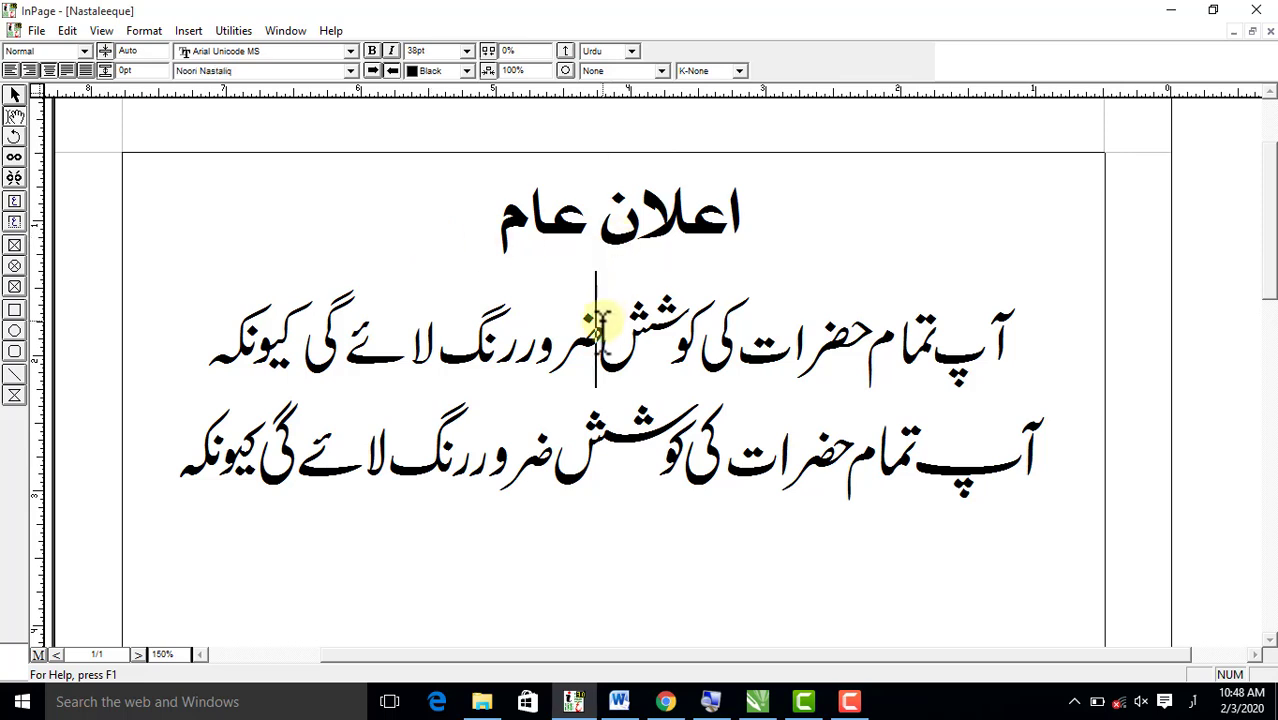
pyautogui.click(590, 460)
pyautogui.click(491, 457)
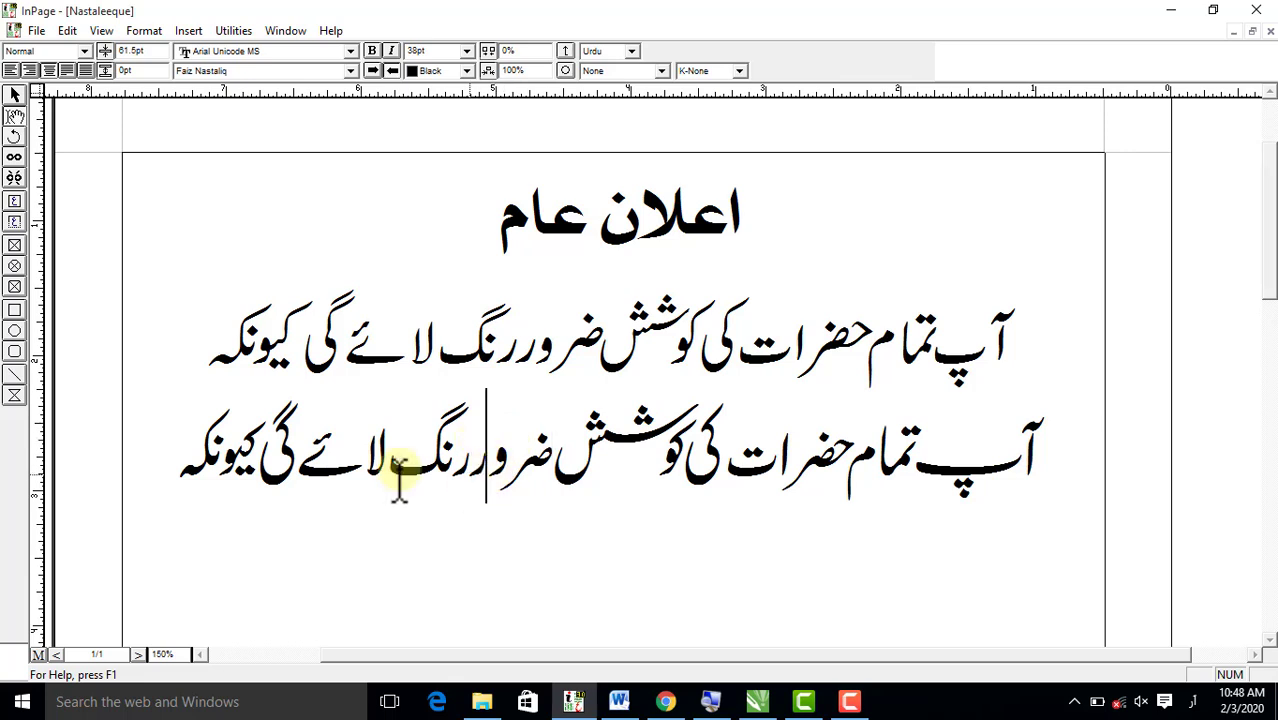
pyautogui.click(298, 458)
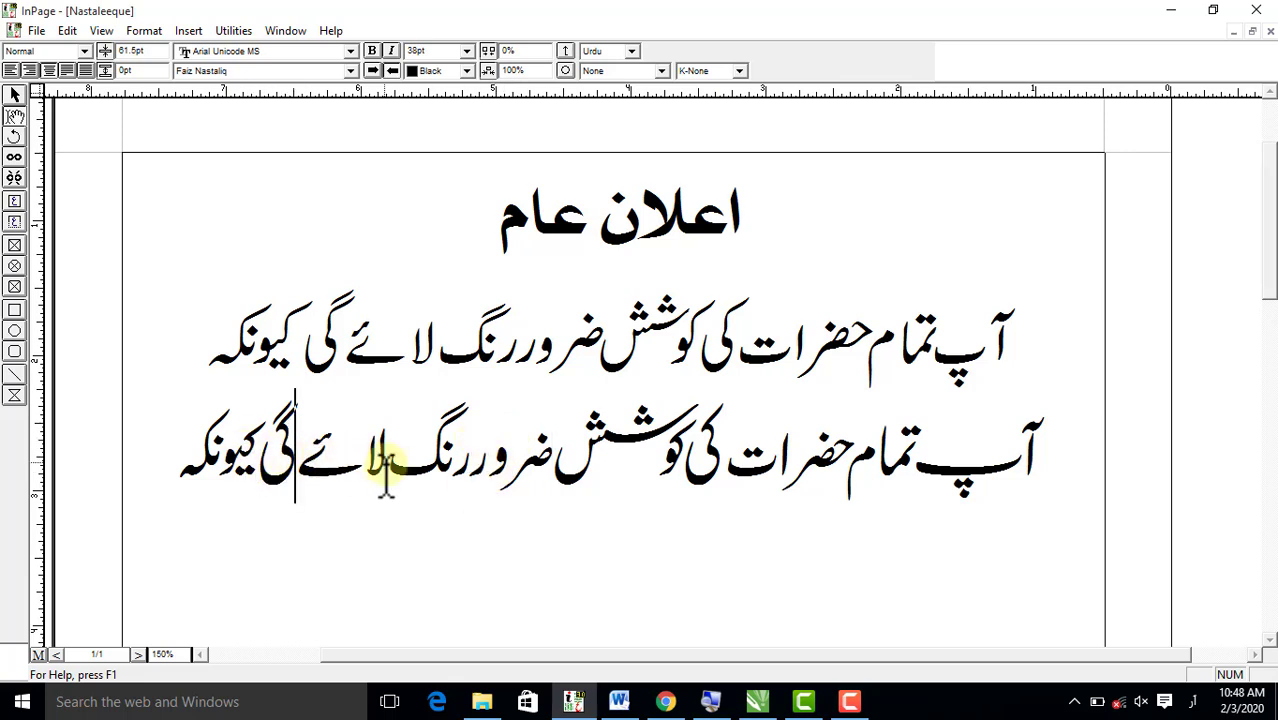
pyautogui.click(265, 475)
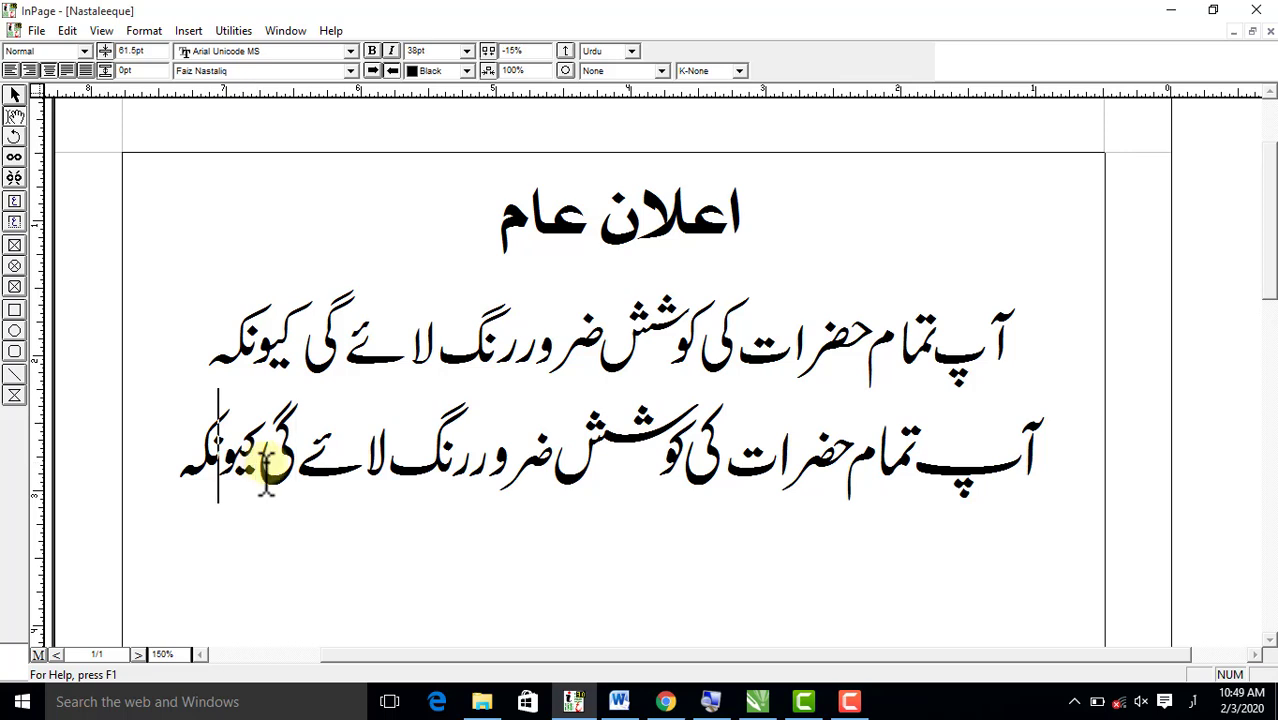
pyautogui.moveTo(265, 475); pyautogui.dragTo(955, 445)
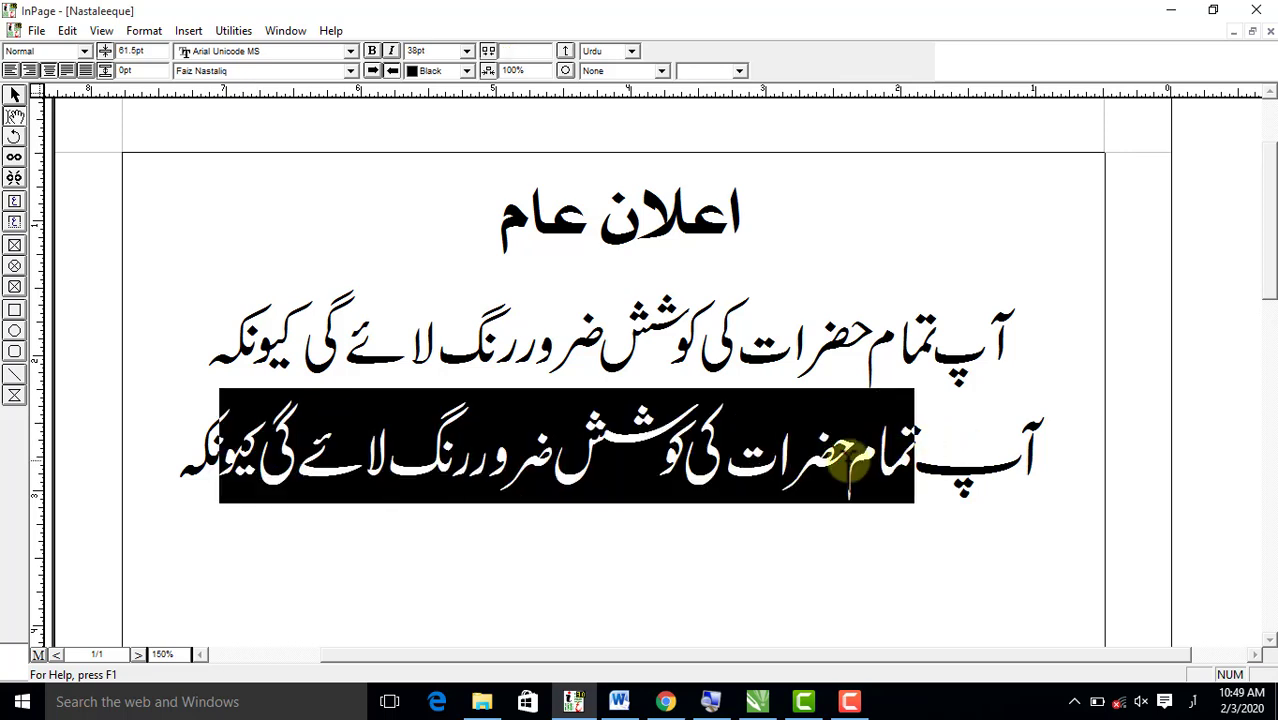
pyautogui.click(845, 458)
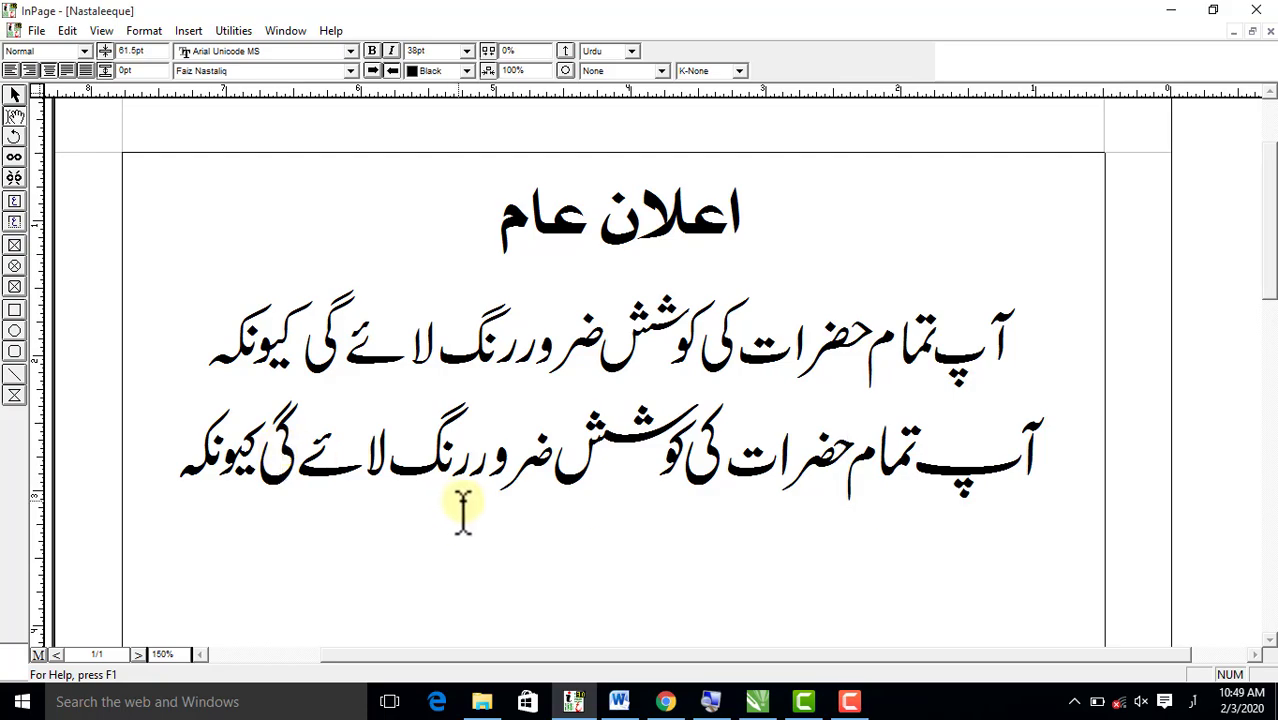
# Minimize InPage, CorelDRAW and the fonts folder, and switch to the Ajaz Computers YouTube channel in Chrome.
pyautogui.click(1170, 10)
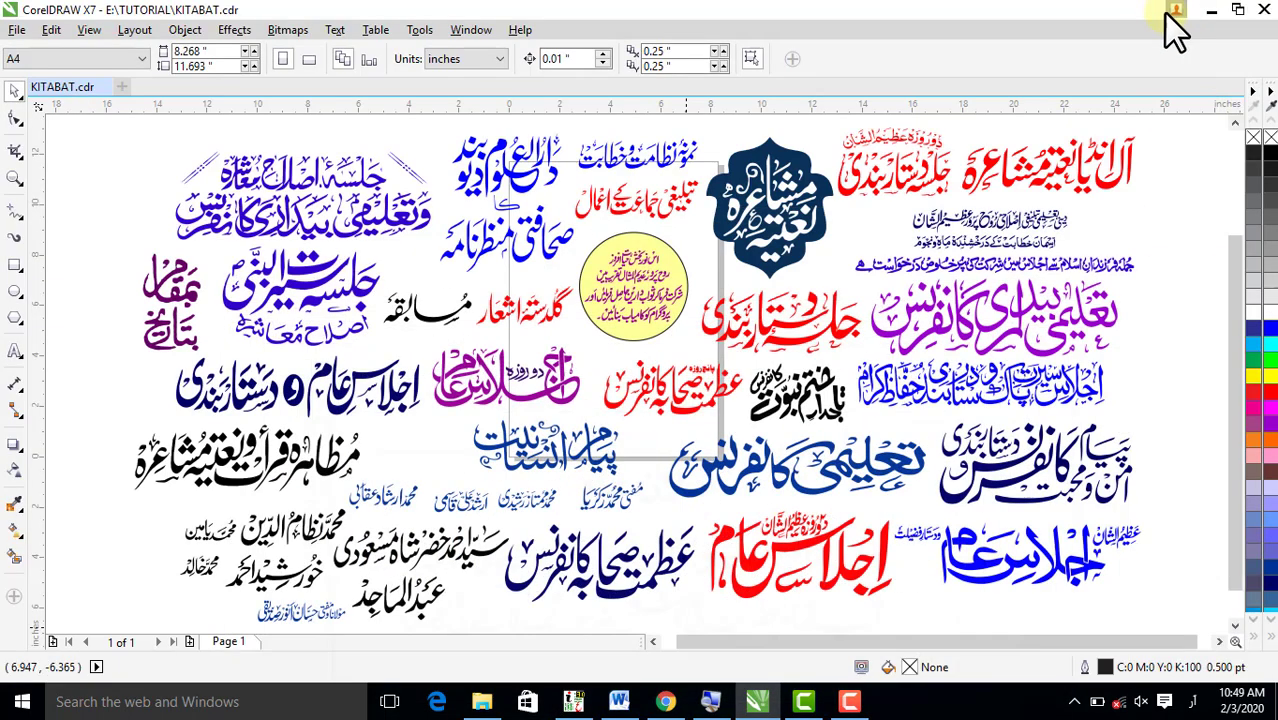
pyautogui.click(1211, 10)
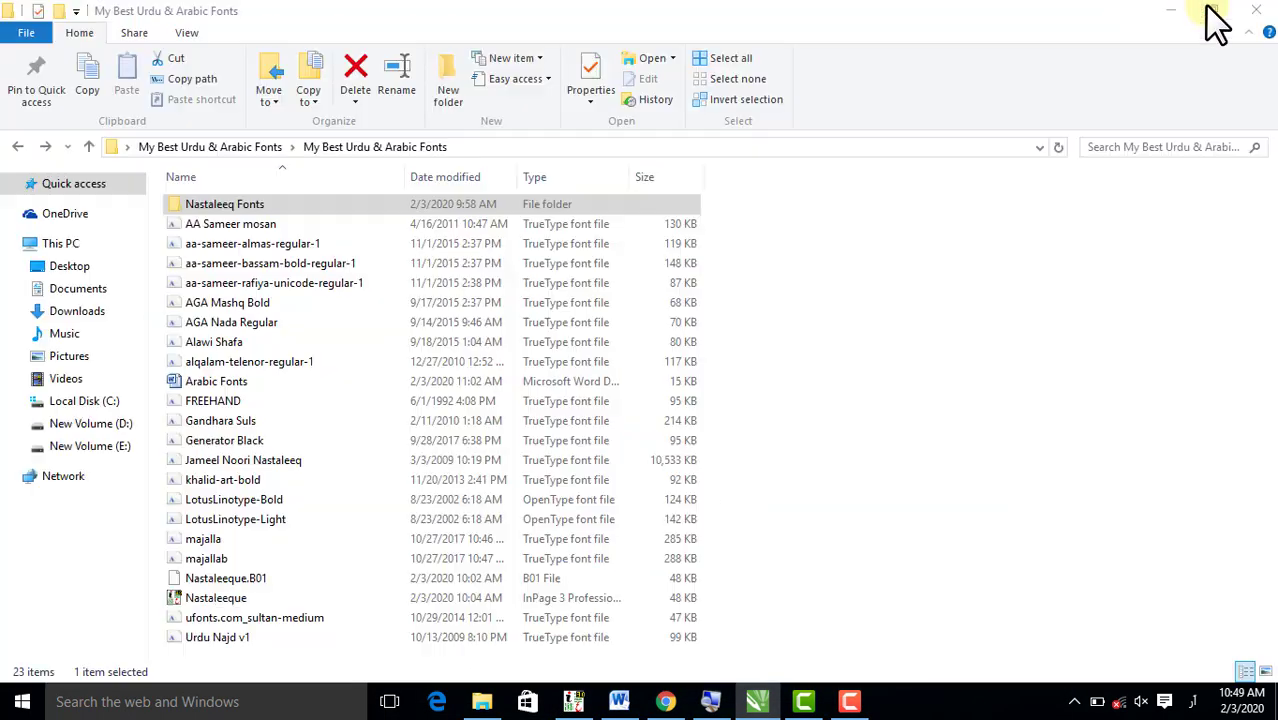
pyautogui.click(1170, 12)
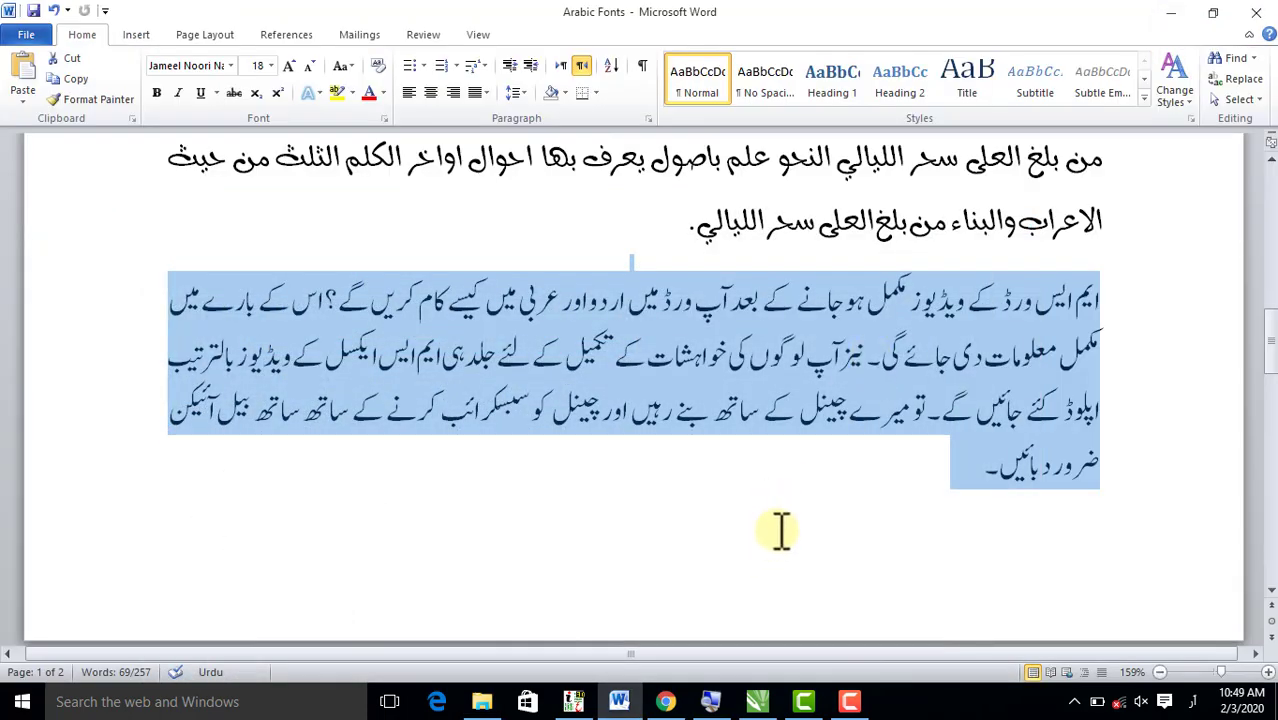
pyautogui.click(665, 703)
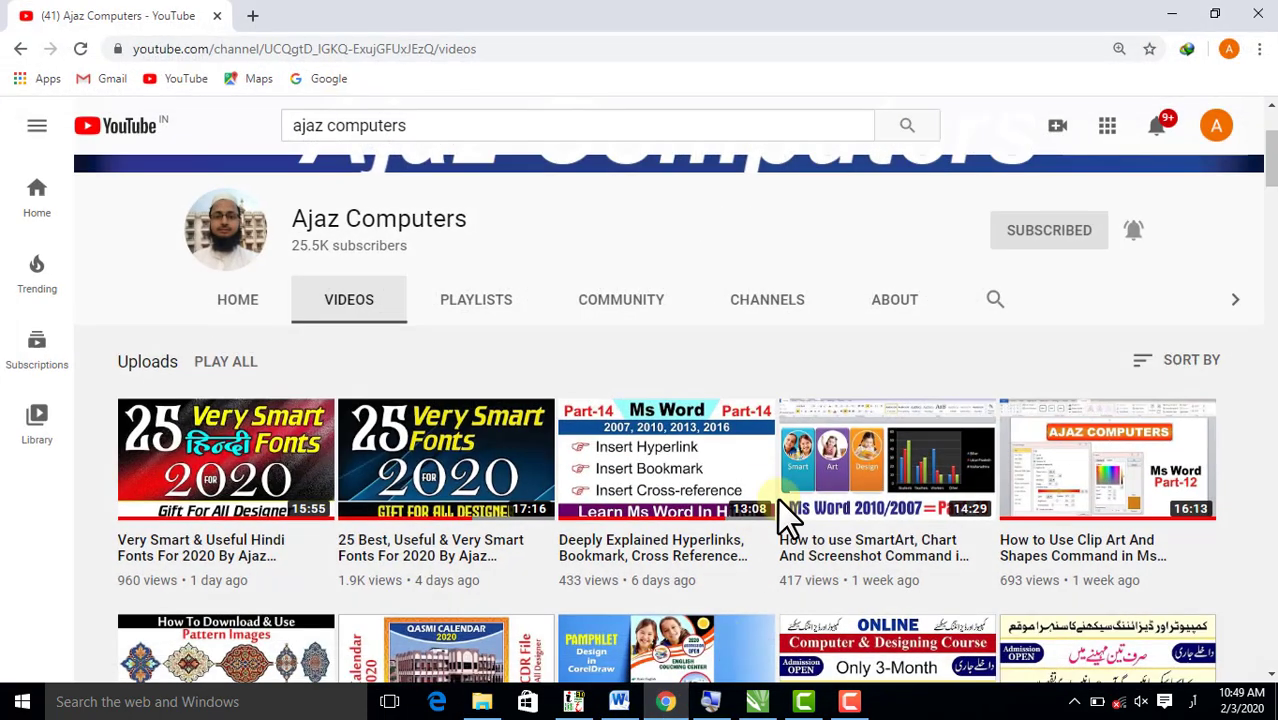